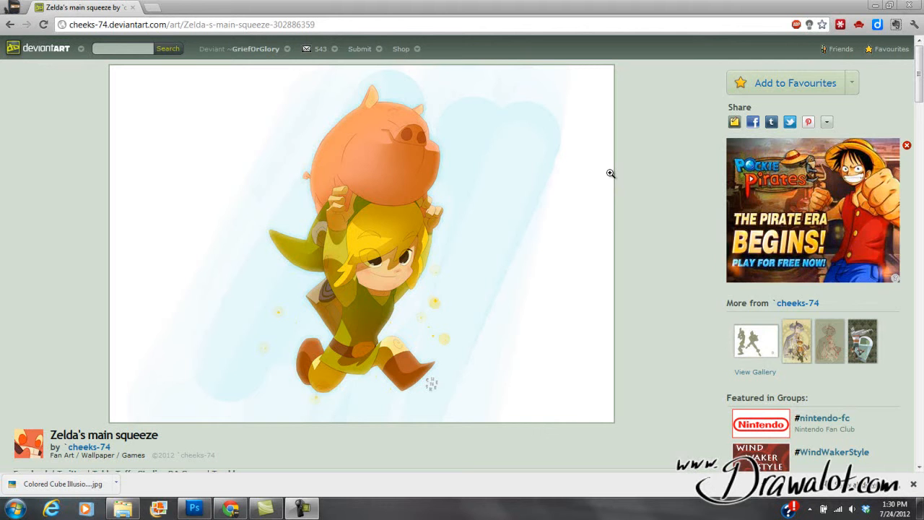
Step: Switch to Photoshop, create a new document and paste the copied screenshot of the artwork page into it
left_click(195, 509)
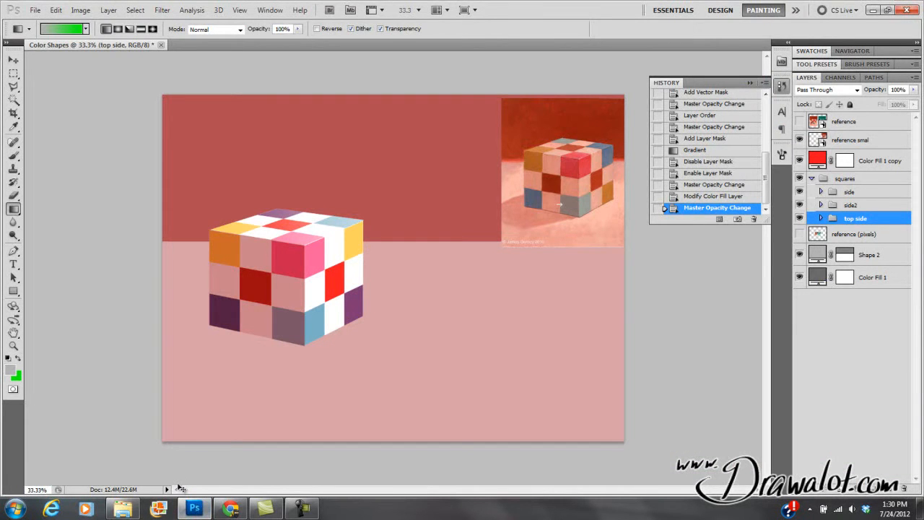
key("ctrl+n")
left_click(551, 127)
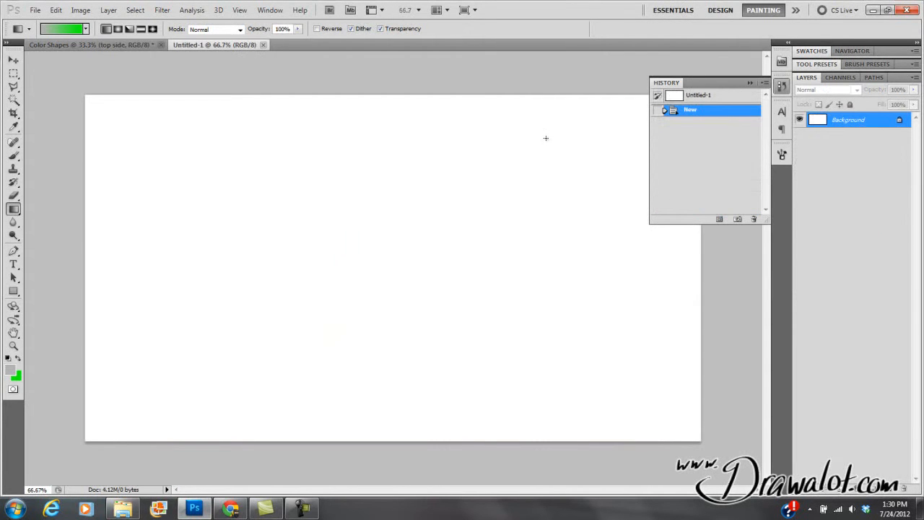
key("ctrl+v")
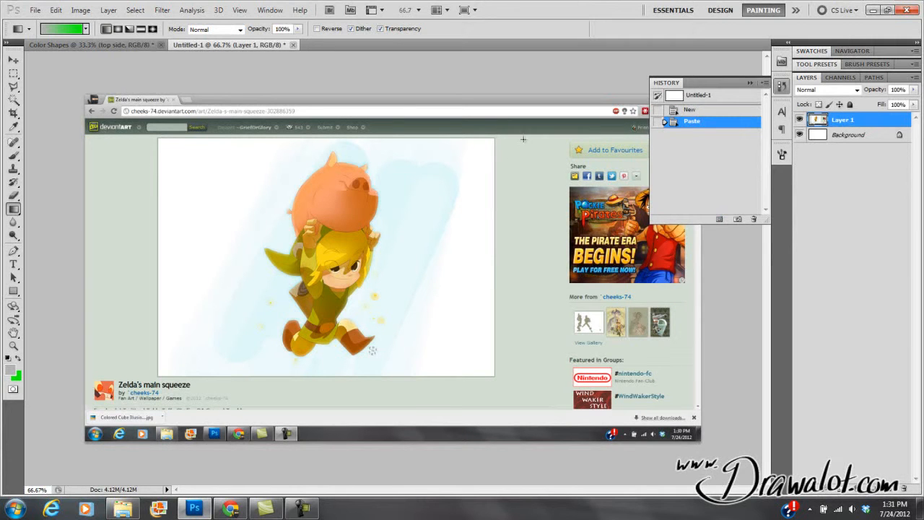
Step: Copy the screenshot's artwork area onto its own layer, and delete the full screenshot layer and the Background layer
left_click(13, 73)
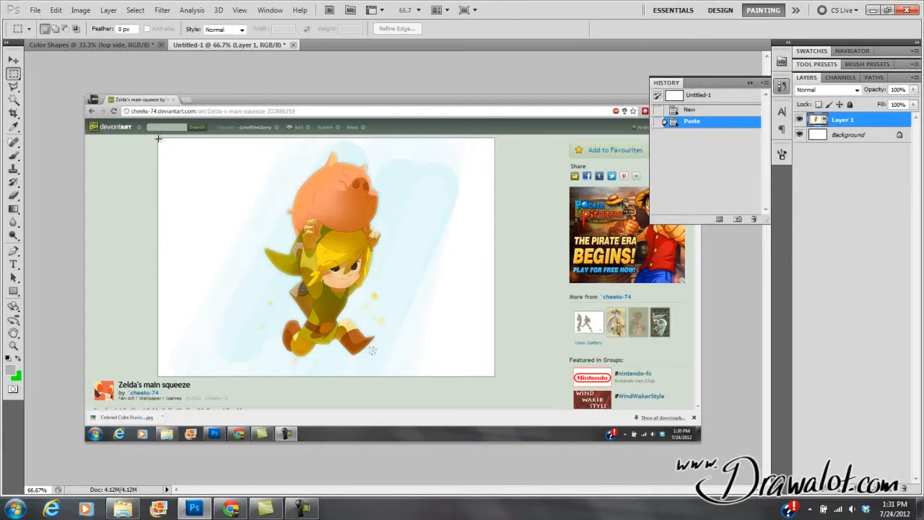
left_click_drag(370, 278, 494, 374)
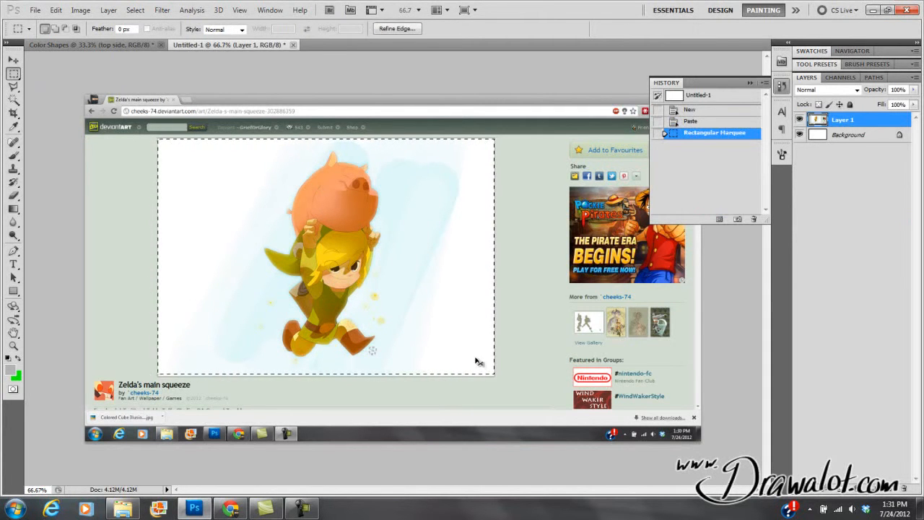
key("ctrl+c")
key("ctrl+v")
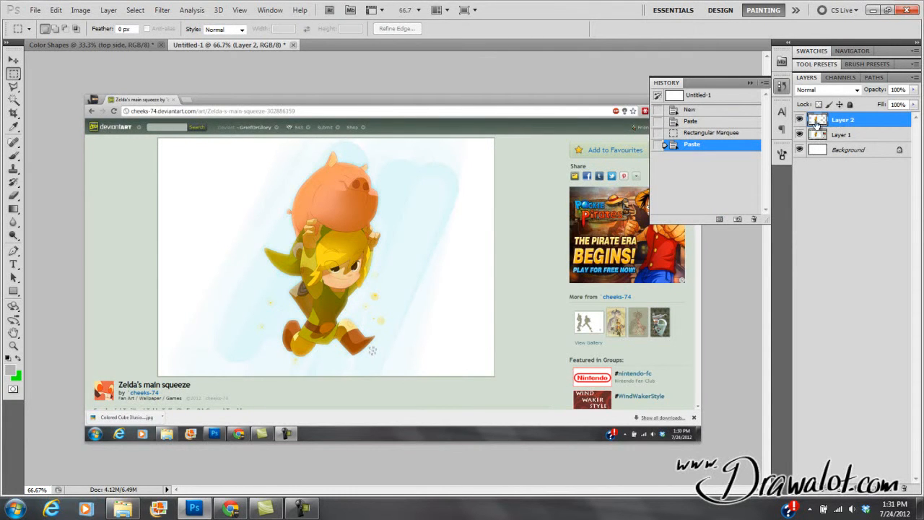
left_click_drag(815, 136, 903, 488)
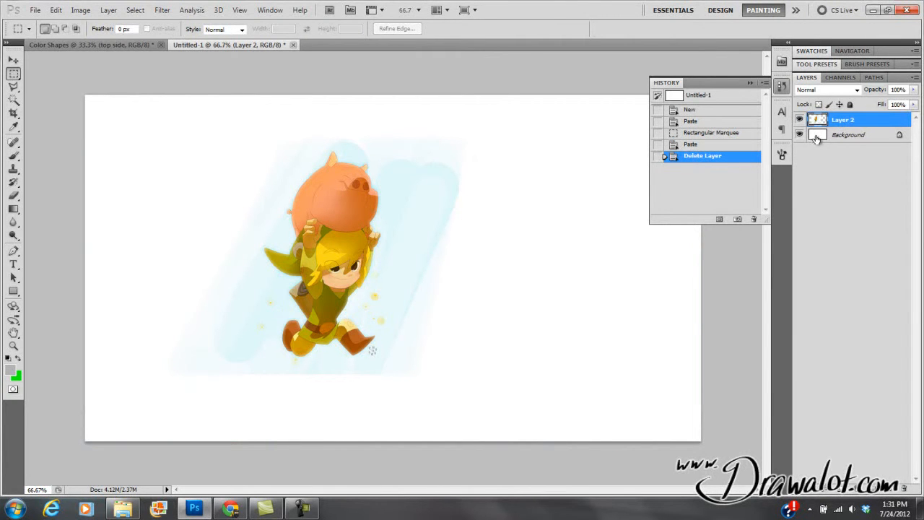
left_click_drag(818, 136, 904, 487)
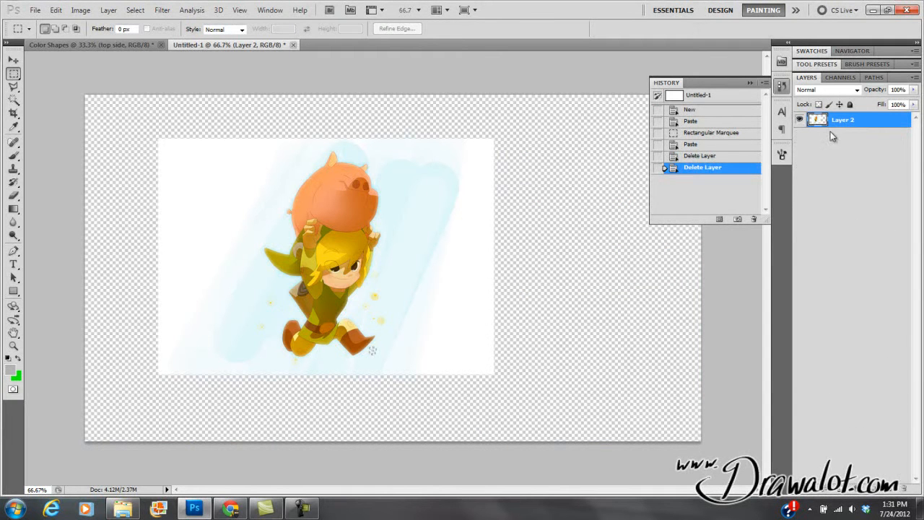
Step: Add a light grey (#d3d3d3) solid color fill layer and place it beneath the artwork layer
left_click(108, 10)
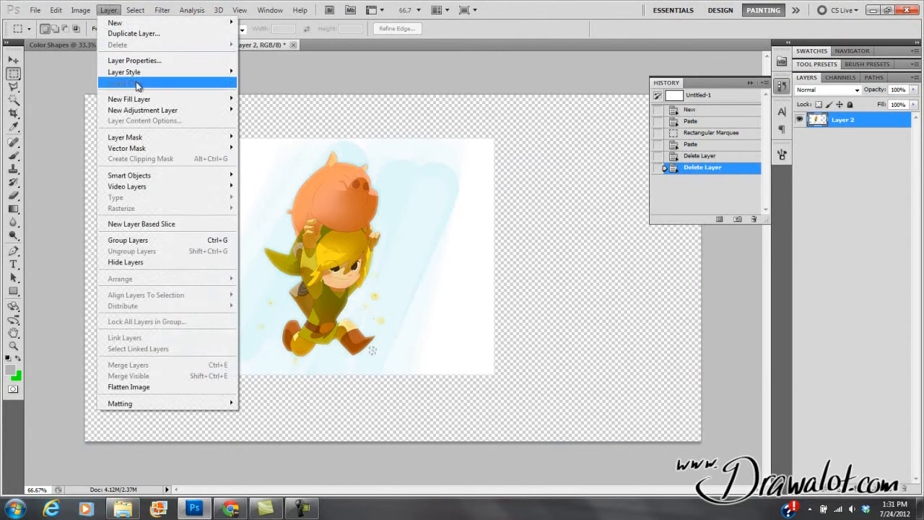
mouse_move(144, 100)
left_click(252, 98)
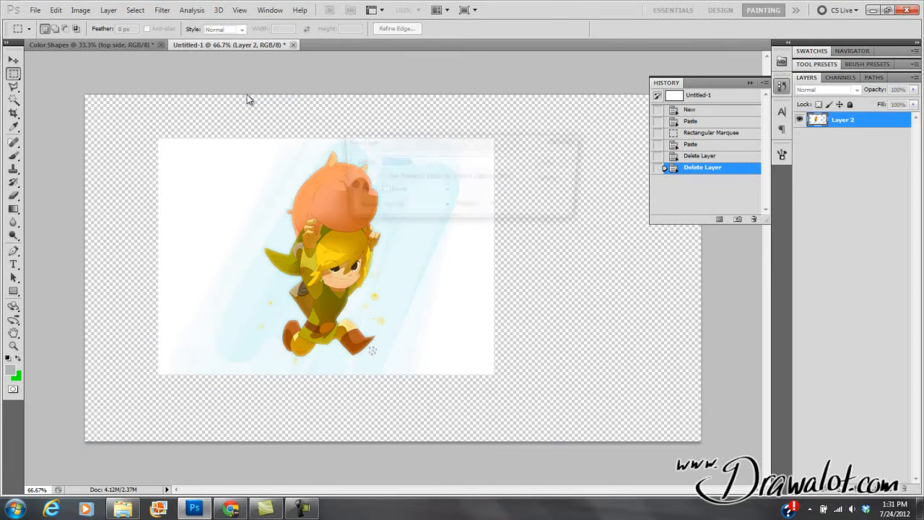
left_click(555, 162)
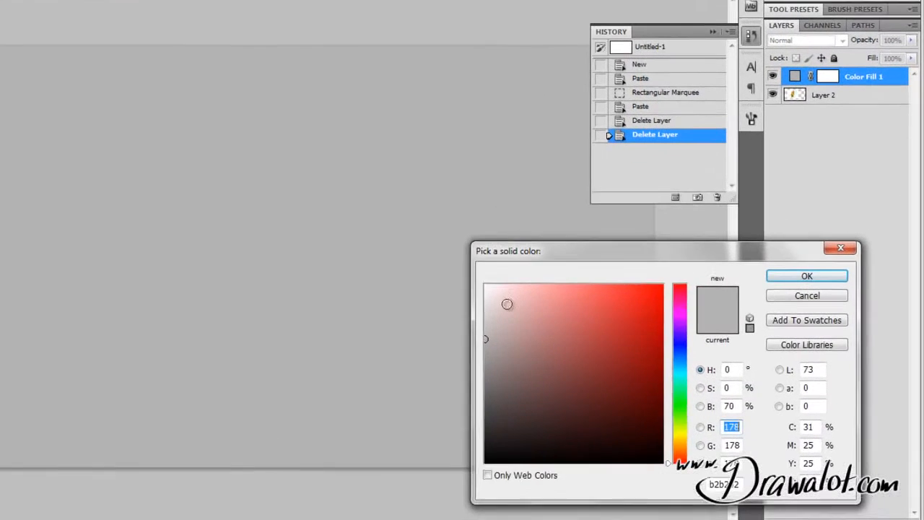
left_click_drag(507, 303, 482, 284)
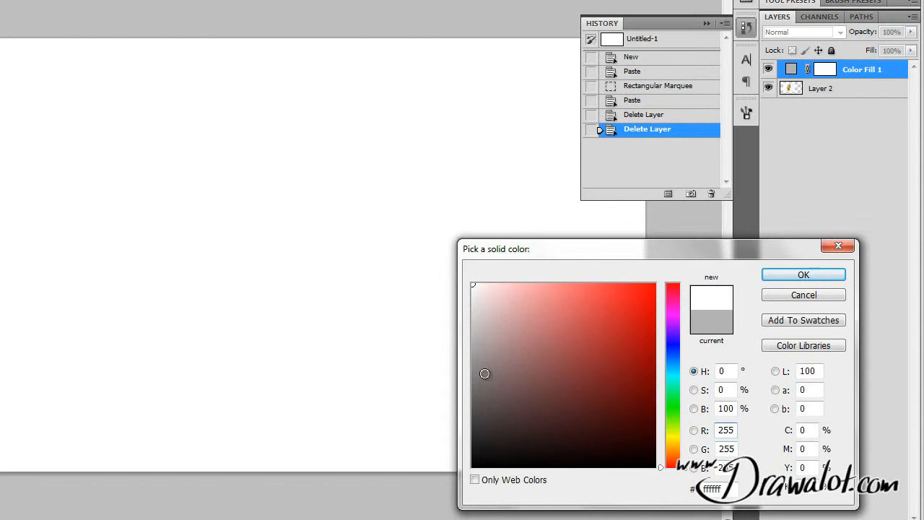
left_click(471, 315)
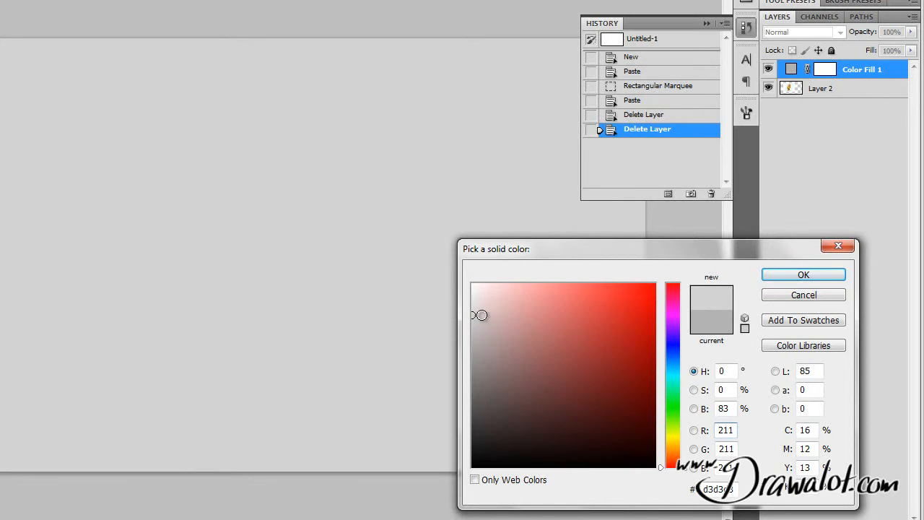
left_click(790, 275)
left_click_drag(792, 70, 789, 102)
Step: Rename the artwork layer "ref art" and move the artwork closer to the middle of the canvas
double_click(821, 70)
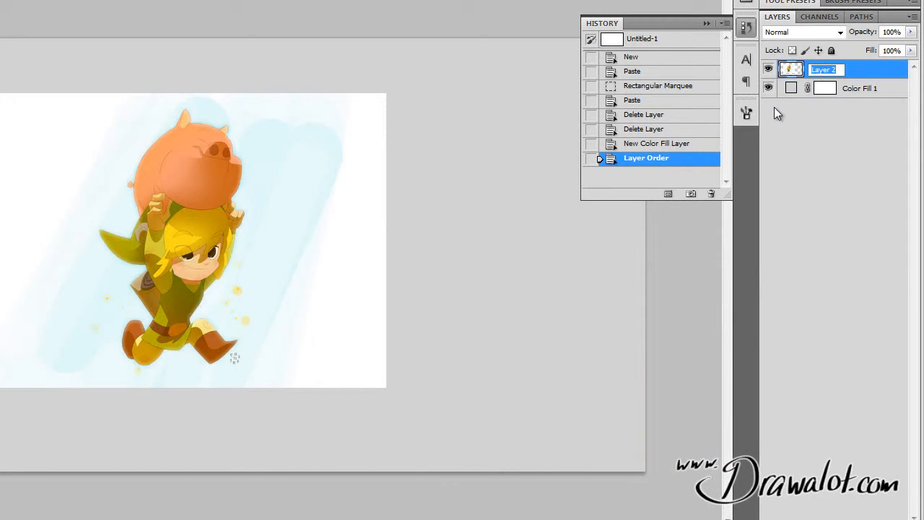
type("ref art")
key("Return")
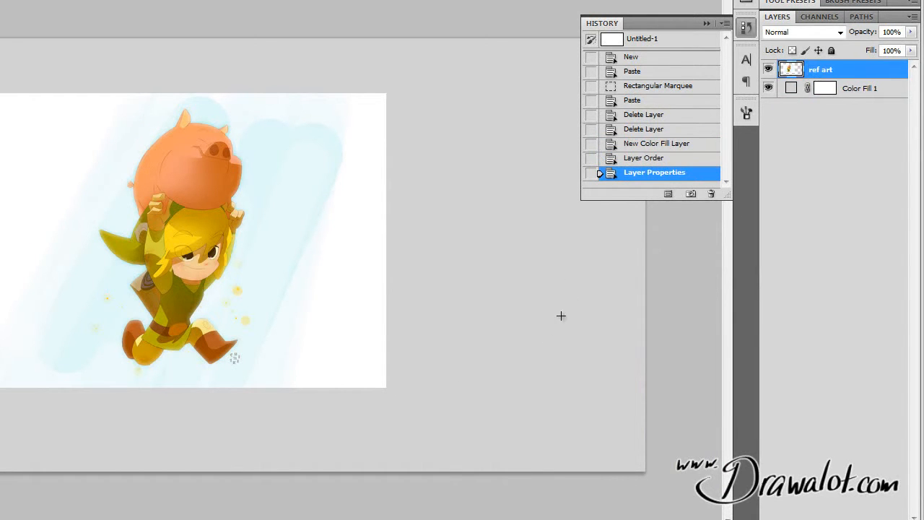
left_click_drag(199, 255, 278, 260)
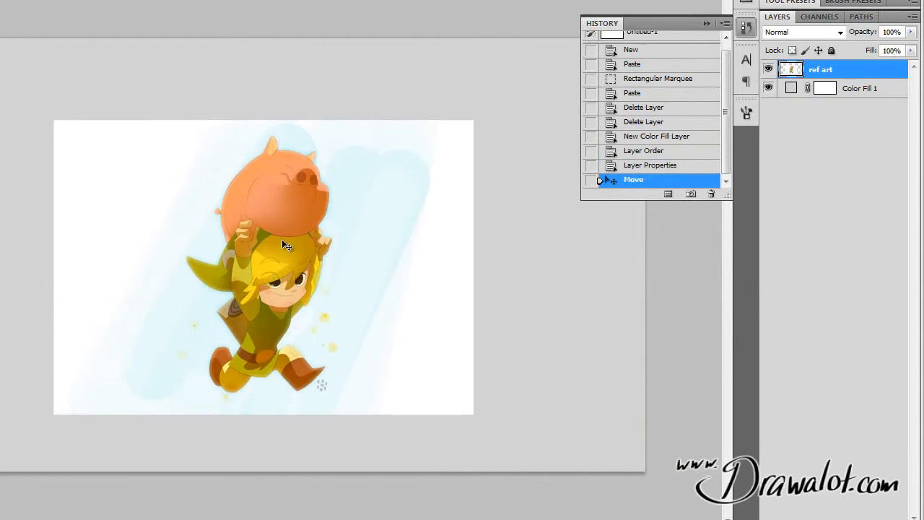
Step: Duplicate the "ref art" layer and name the copy "ref art thumb"
left_click_drag(783, 84, 799, 61)
double_click(839, 70)
left_click(840, 70)
type("thumb")
key("Return")
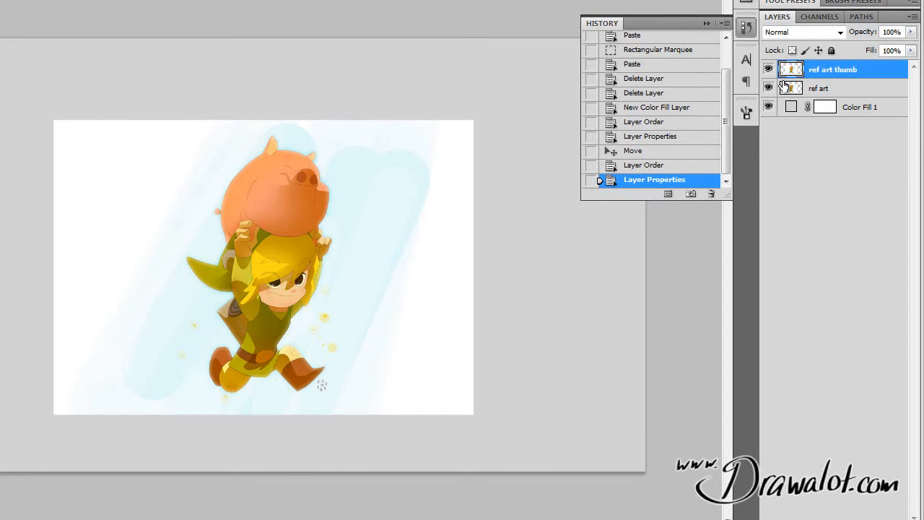
Step: Scale the "ref art thumb" layer down to a little over half its size and hide the "ref art" layer
key("ctrl+t")
left_click_drag(49, 414, 185, 324)
key("Return")
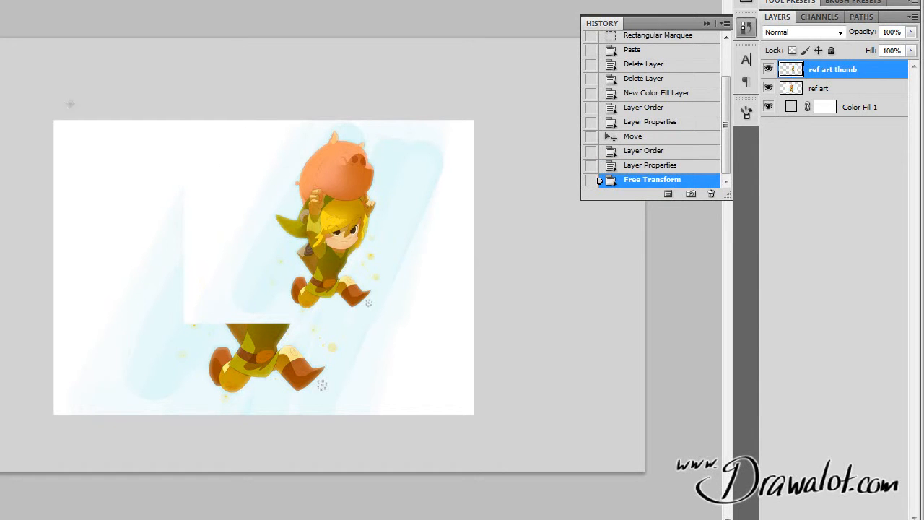
left_click(768, 88)
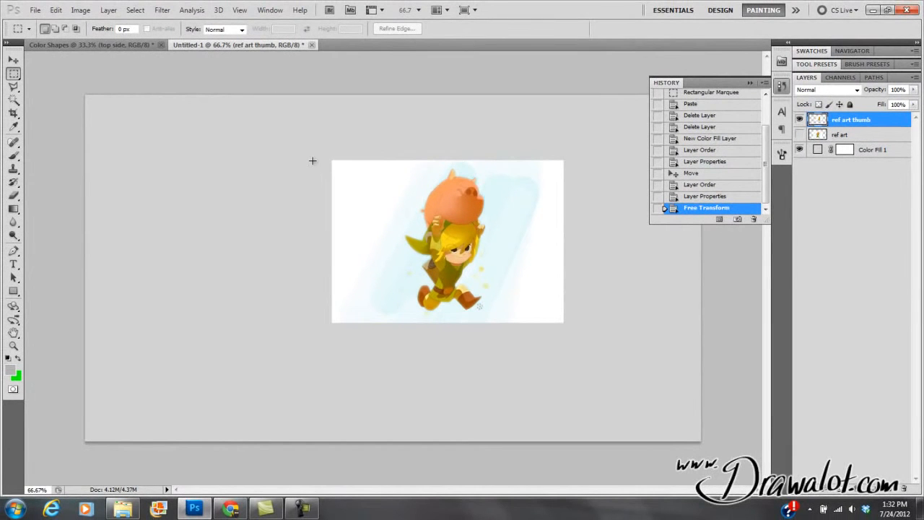
Step: Trim the excess background on both sides of the thumbnail's character and move the thumbnail to the canvas's upper-left corner
left_click_drag(410, 331, 388, 362)
key("Delete")
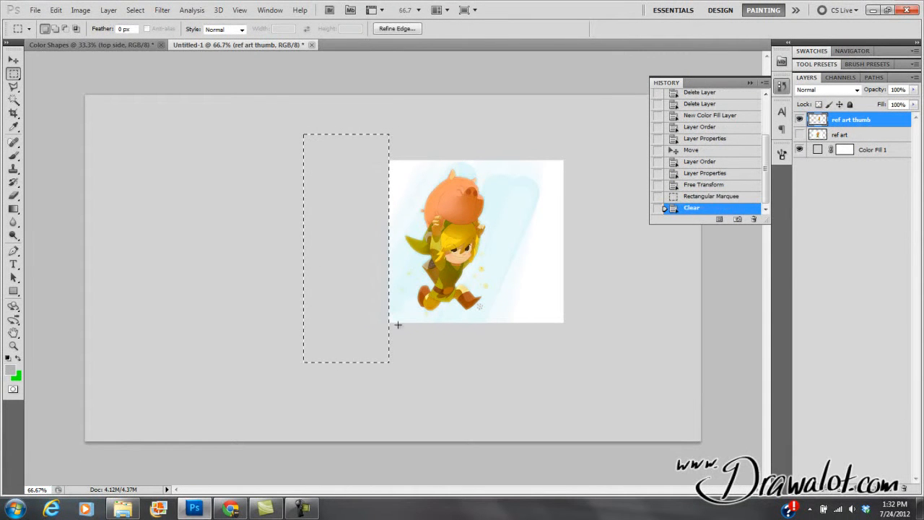
key("ctrl+d")
left_click_drag(501, 342, 492, 355)
key("Delete")
key("ctrl+d")
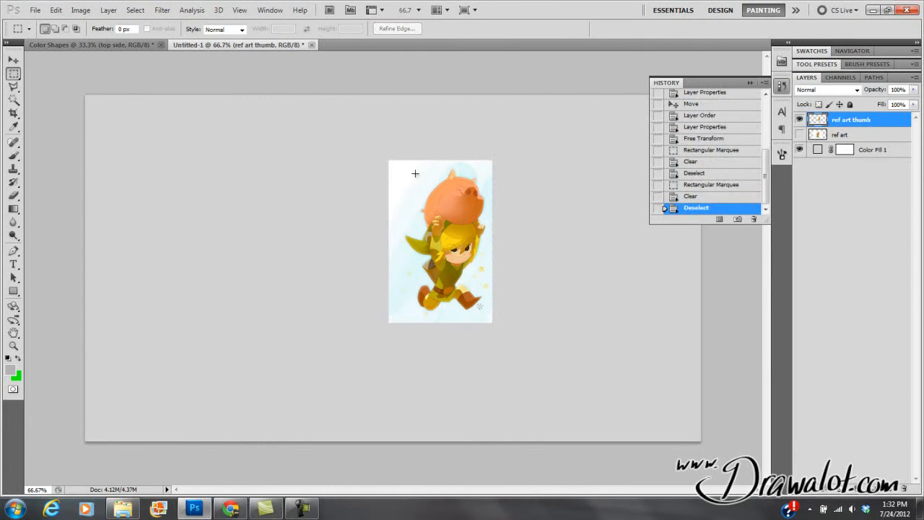
left_click(13, 61)
left_click_drag(454, 222, 163, 164)
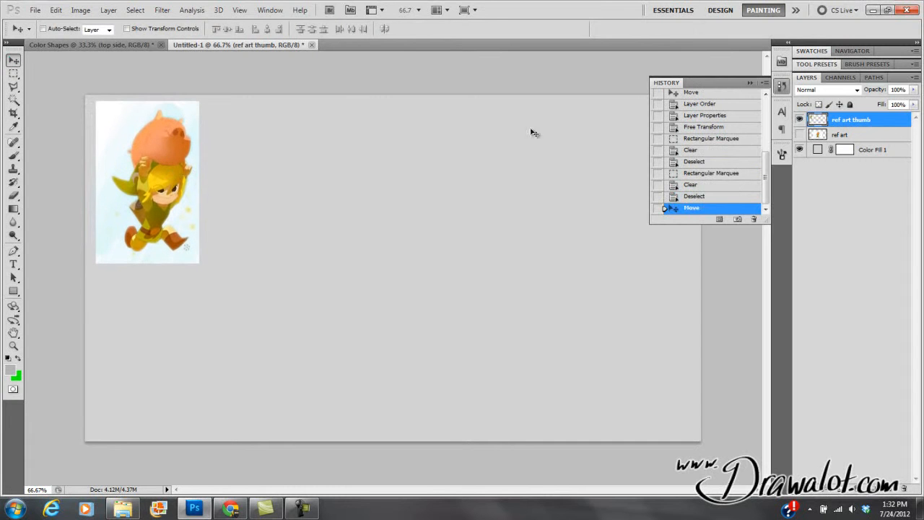
Step: Group the "ref art thumb" and "ref art" layers and name the group "ref"
left_click(799, 119)
left_click(799, 135)
left_click(799, 135)
left_click(799, 136)
left_click(818, 134, "shift")
left_click_drag(831, 148, 875, 488)
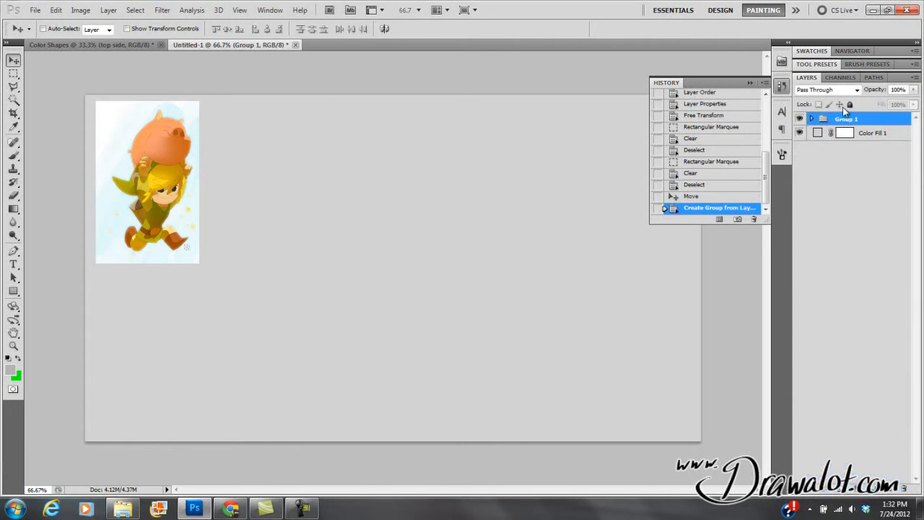
double_click(842, 120)
type("ref")
key("Return")
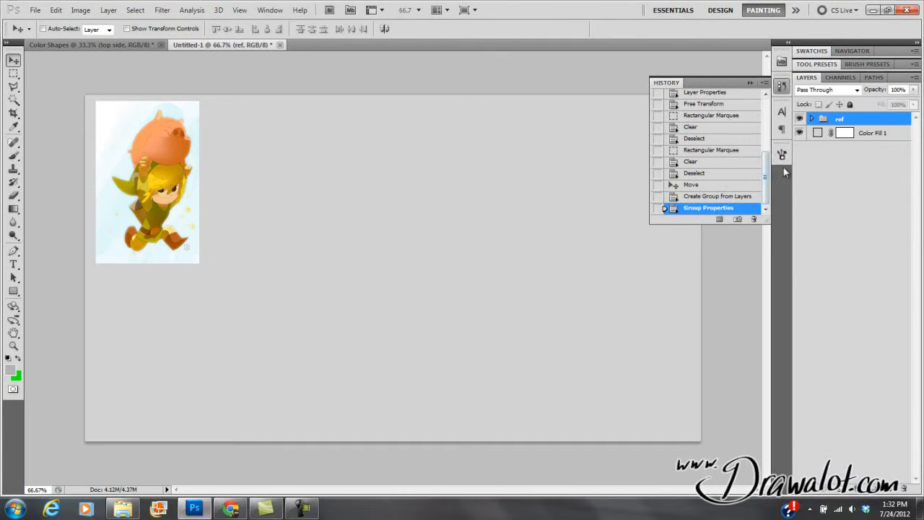
Step: Collapse the history list and set the Brush tool to Normal mode with a size of 70 px
left_click(750, 84)
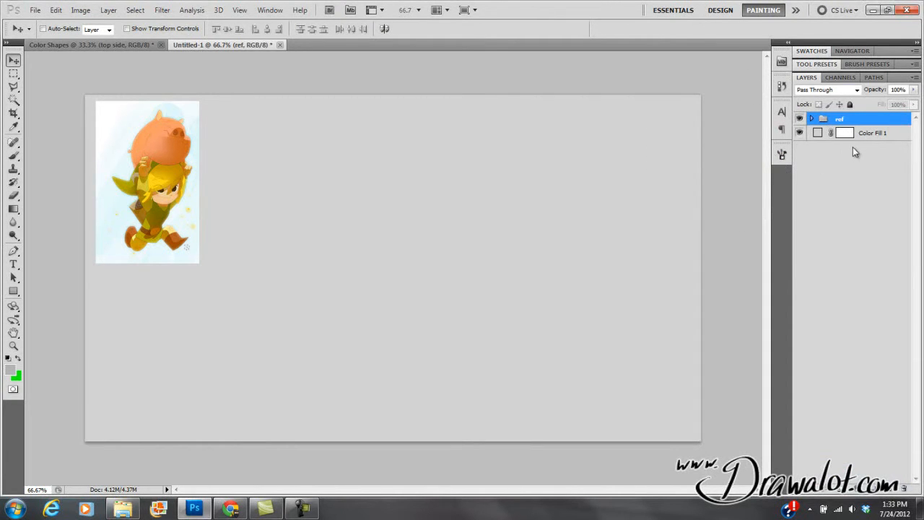
left_click(823, 133)
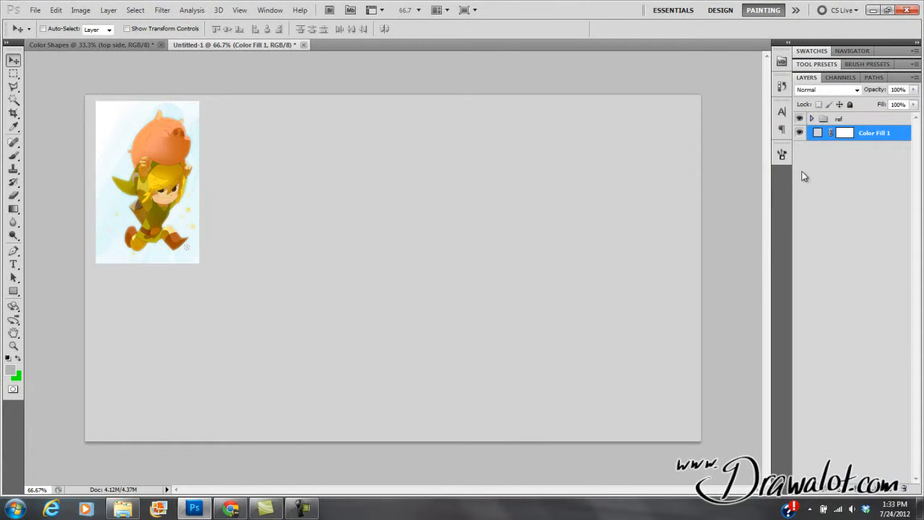
left_click(13, 156)
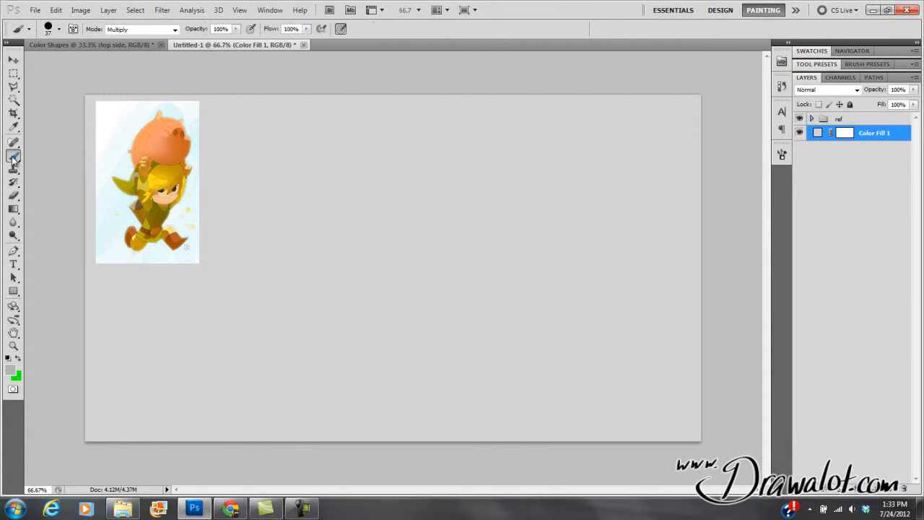
left_click(173, 29)
left_click(171, 40)
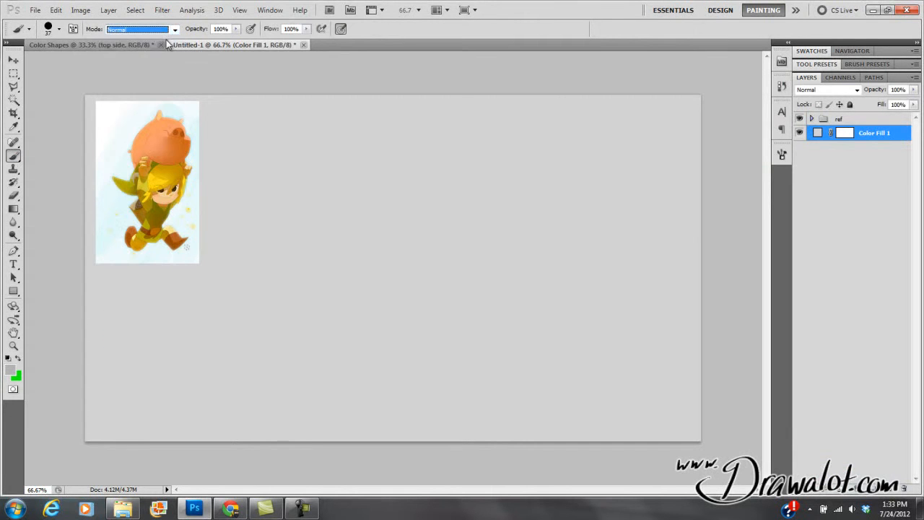
left_click(59, 30)
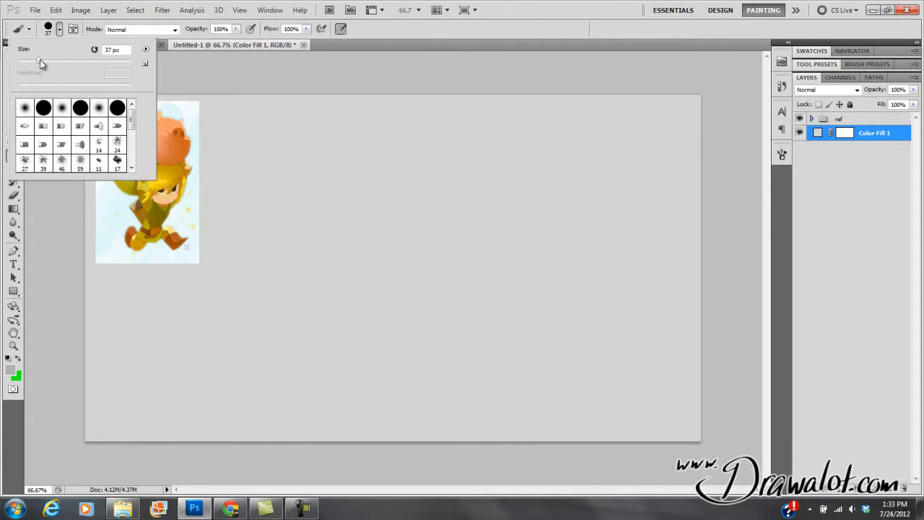
left_click_drag(68, 61, 52, 60)
left_click(59, 29)
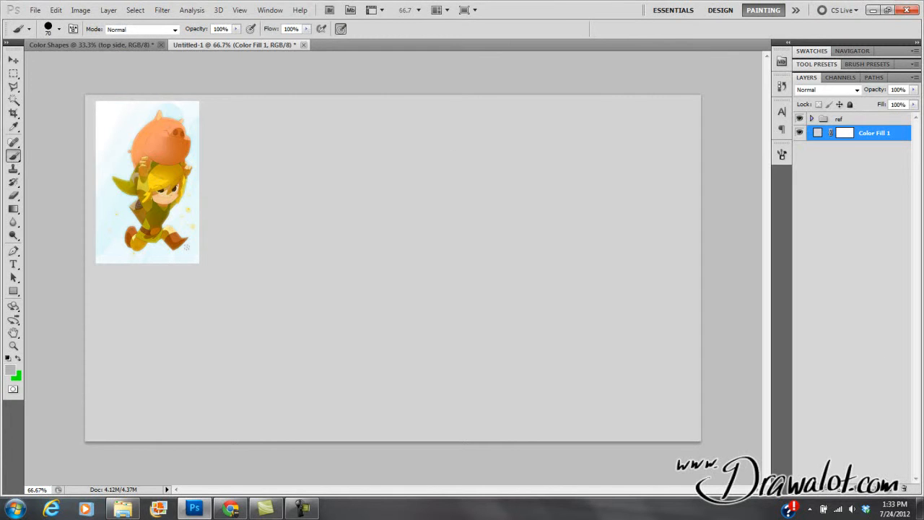
Step: Create a new layer named "sketch" directly above the grey color fill layer
left_click(890, 492)
key("ctrl+z")
left_click(108, 10)
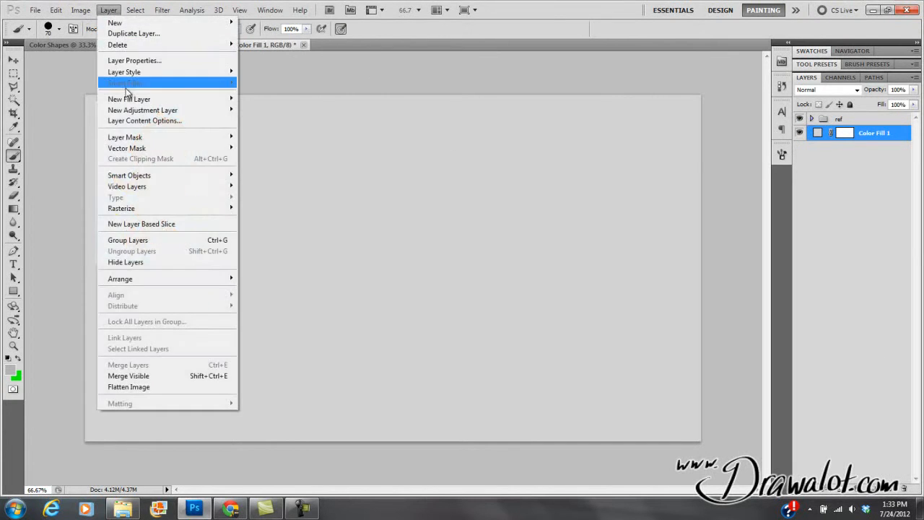
mouse_move(132, 22)
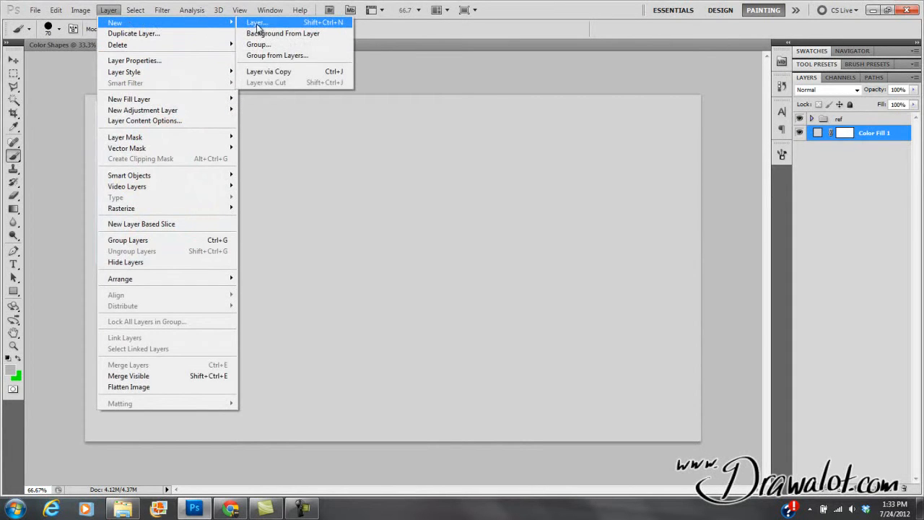
left_click(109, 10)
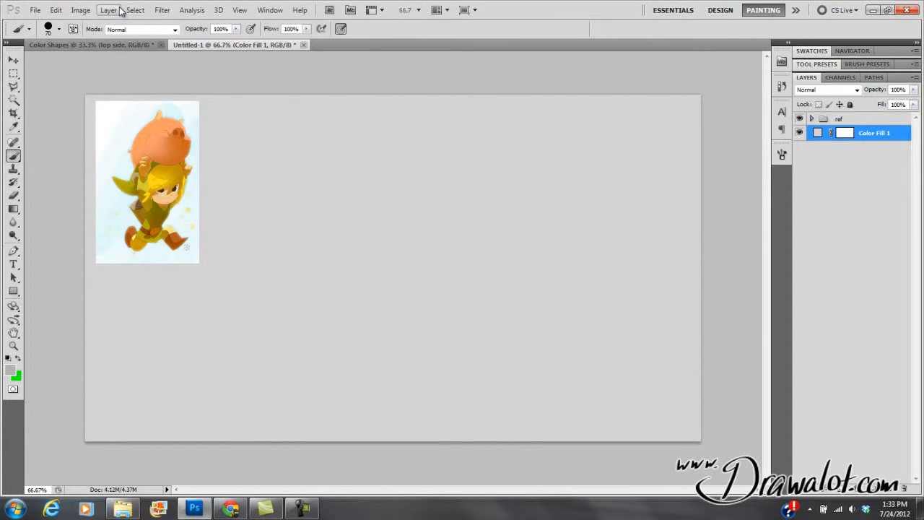
key("ctrl+shift+n")
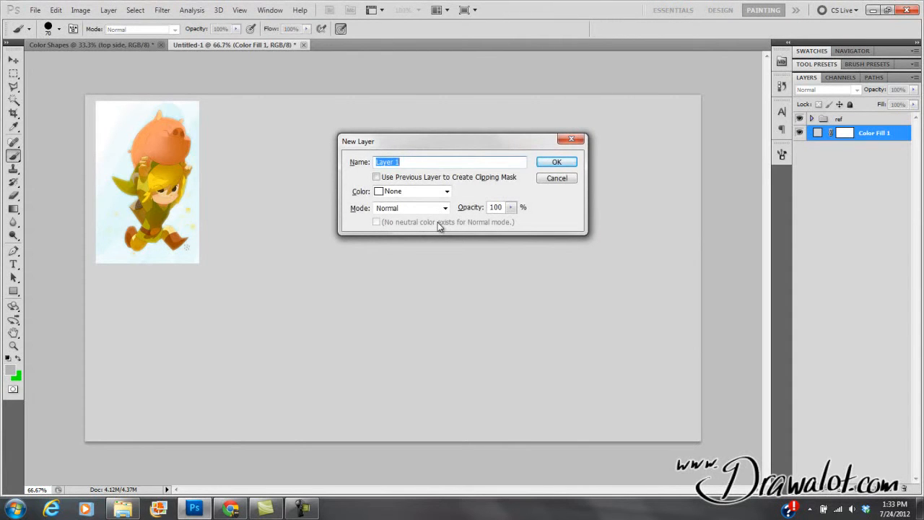
type("sketch")
key("Return")
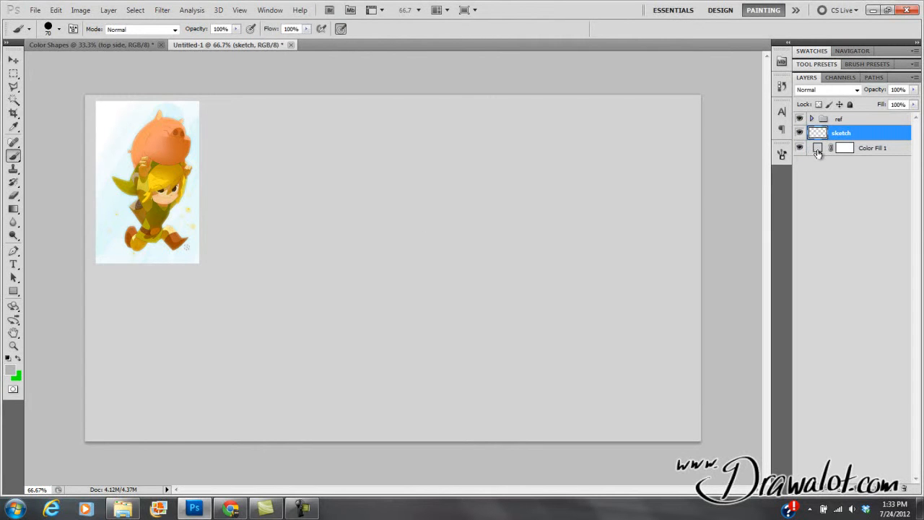
Step: Lock the "ref" group completely and make the "sketch" layer active again
left_click(816, 152)
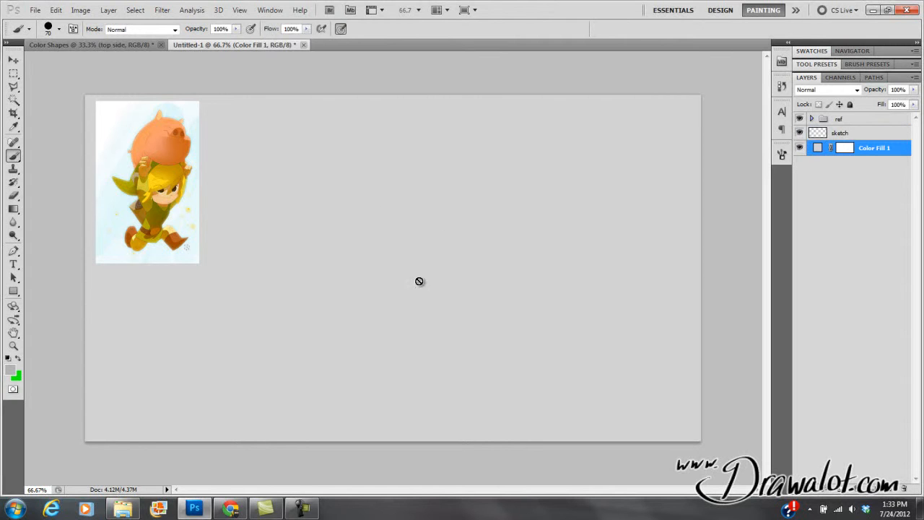
left_click(818, 137)
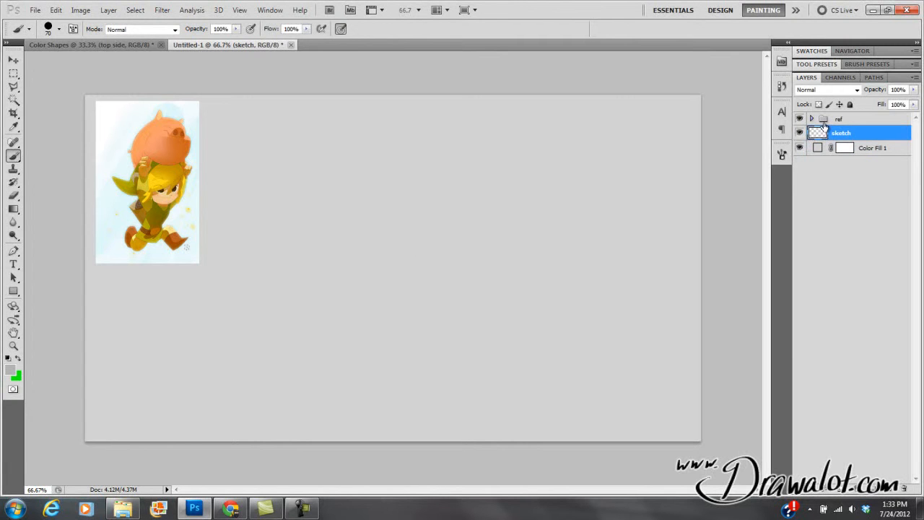
left_click(828, 120)
left_click(850, 105)
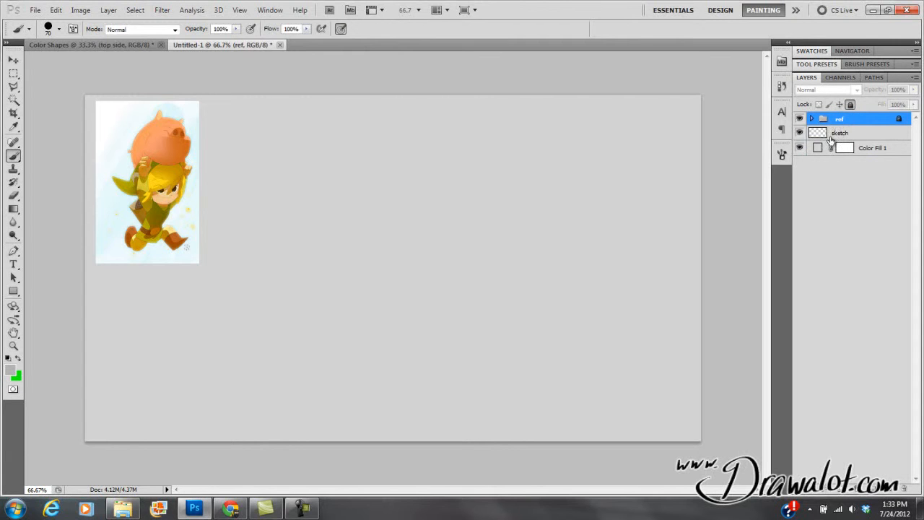
left_click(817, 148)
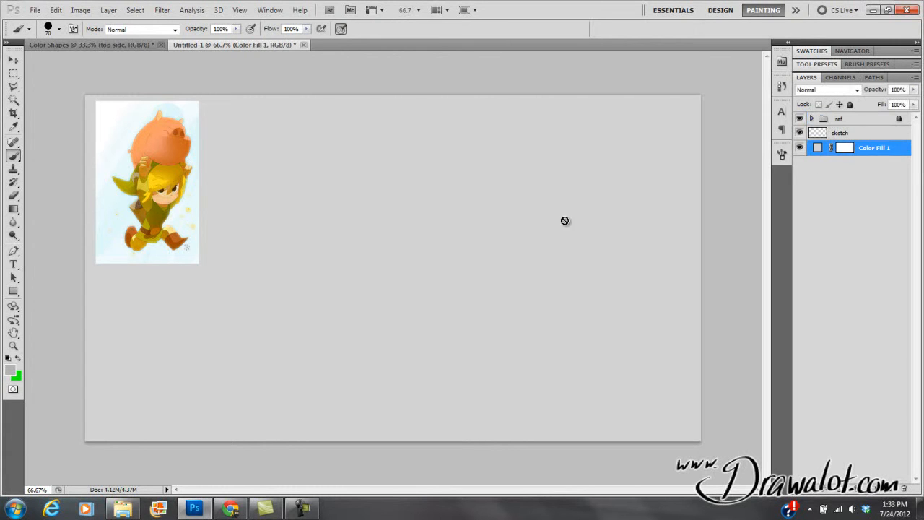
left_click(820, 132)
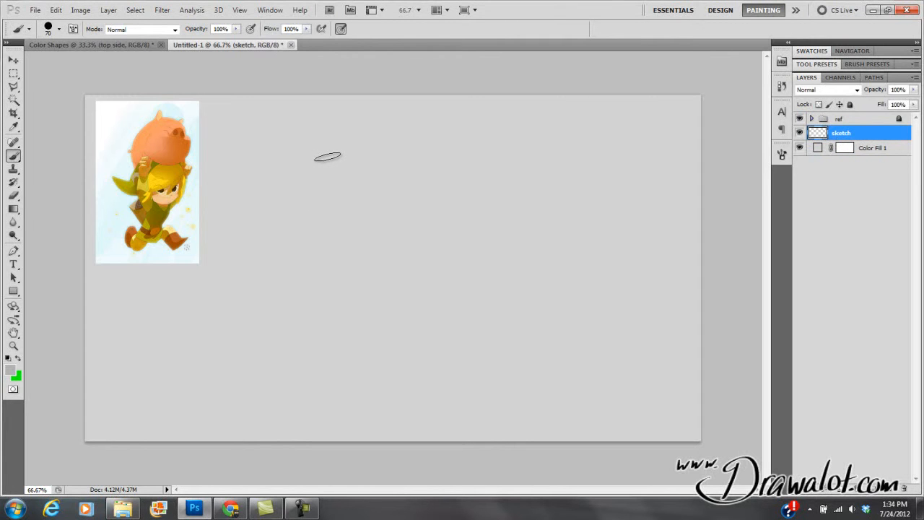
Step: Choose the 39 px round brush preset from the end of the brush preset list
left_click(58, 30)
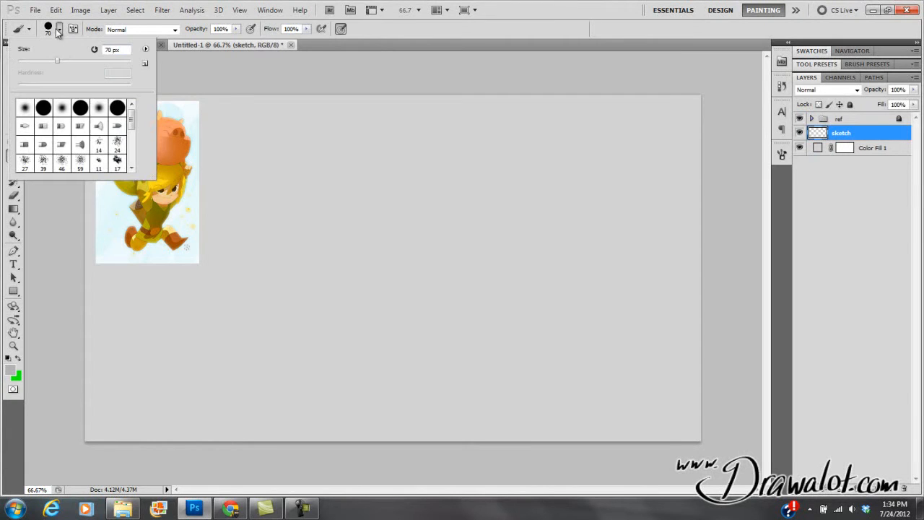
left_click_drag(131, 120, 131, 152)
left_click(64, 167)
left_click(350, 210)
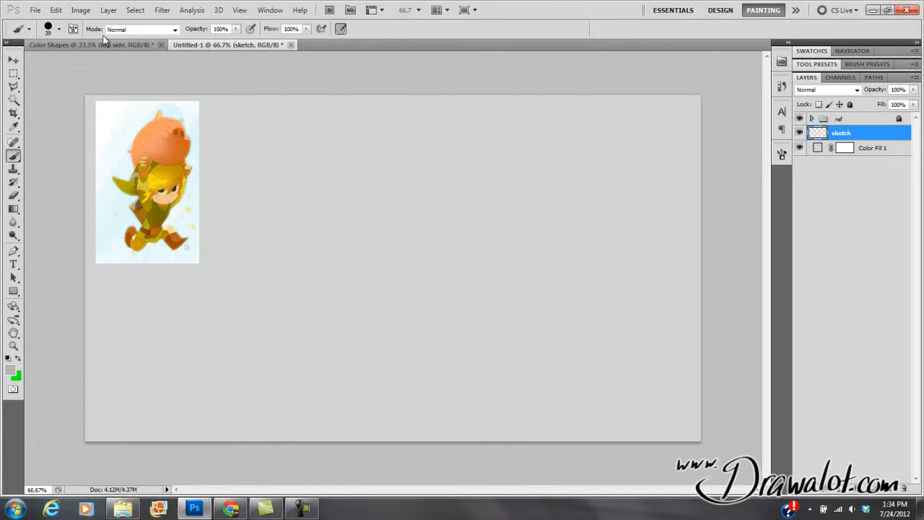
left_click(145, 30)
left_click(142, 31)
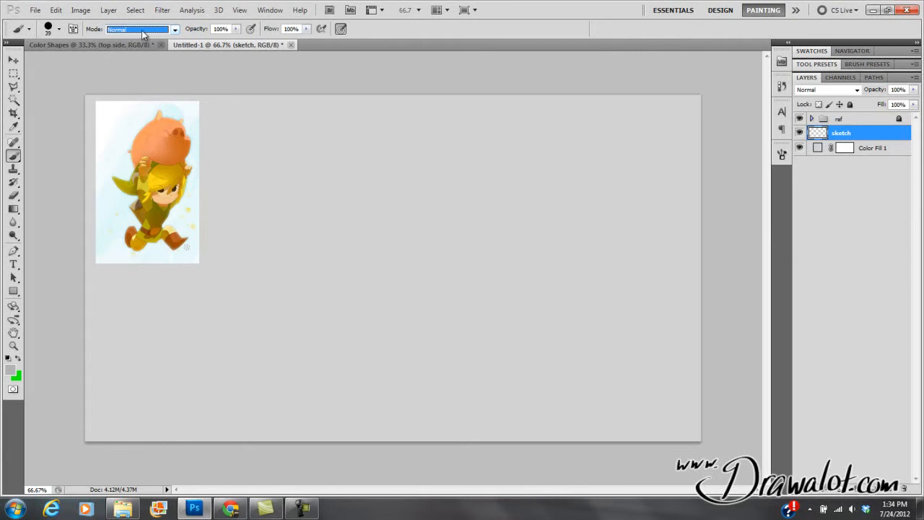
Step: Choose the basic hard round brush preset and set its size to 49 px and hardness to 0%
left_click(57, 30)
left_click_drag(39, 64, 56, 74)
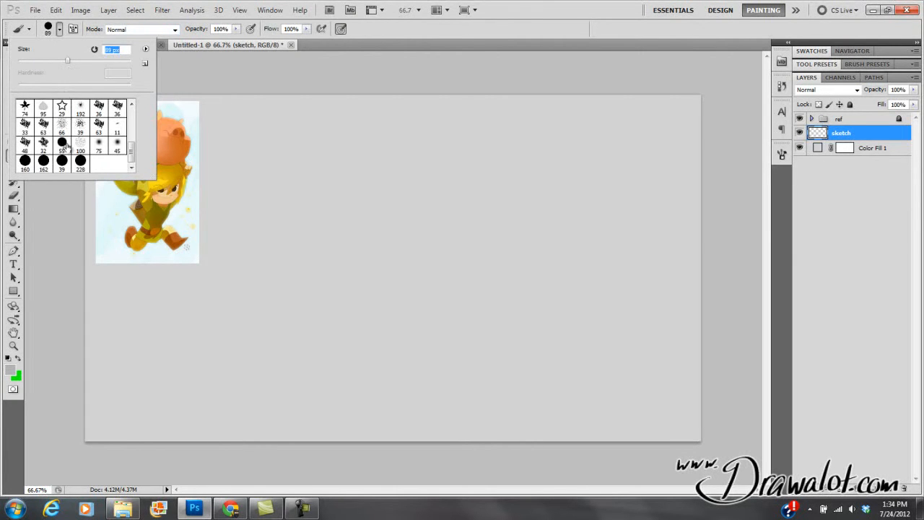
left_click(26, 162)
left_click(52, 162)
left_click_drag(128, 153, 129, 117)
left_click(114, 110)
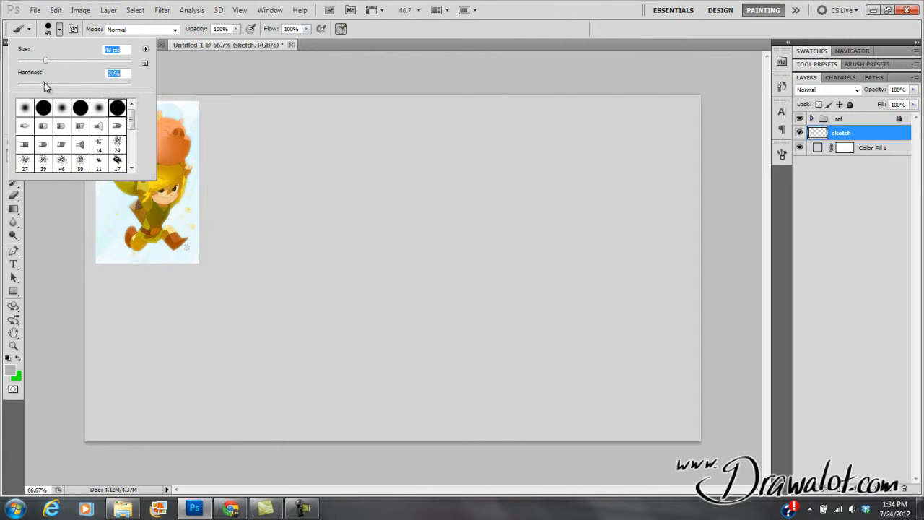
left_click_drag(10, 83, 10, 83)
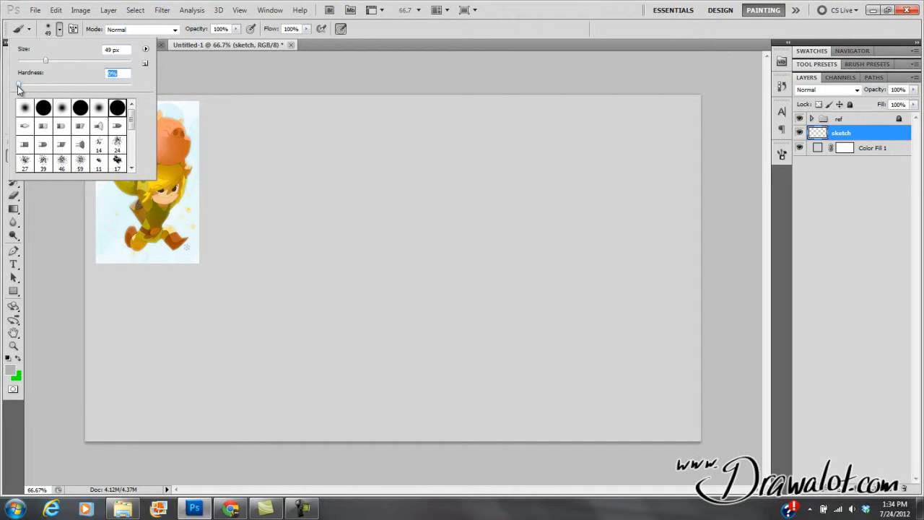
Step: Paint a test squiggle with the soft grey brush on the "sketch" layer and undo it
mouse_move(297, 156)
left_mouse_down()
mouse_move(324, 267)
mouse_move(458, 273)
mouse_move(508, 289)
left_mouse_up()
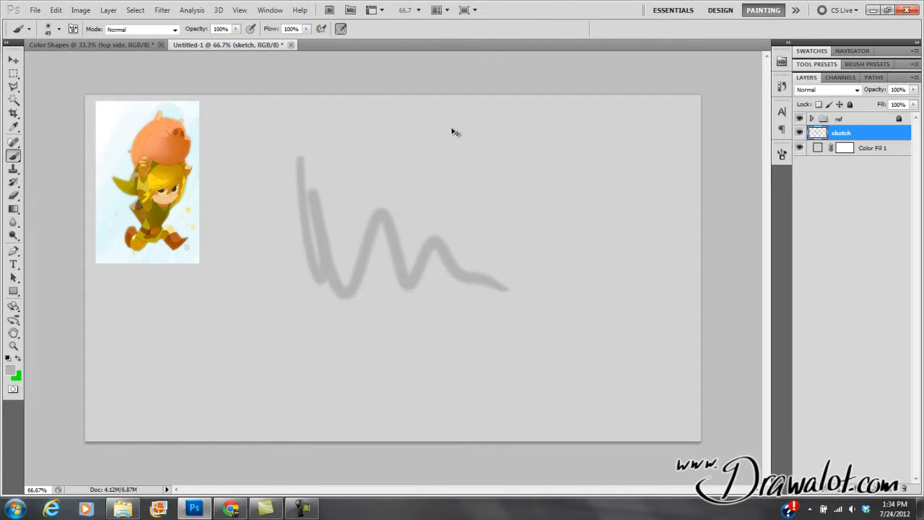
key("ctrl+z")
left_click(55, 30)
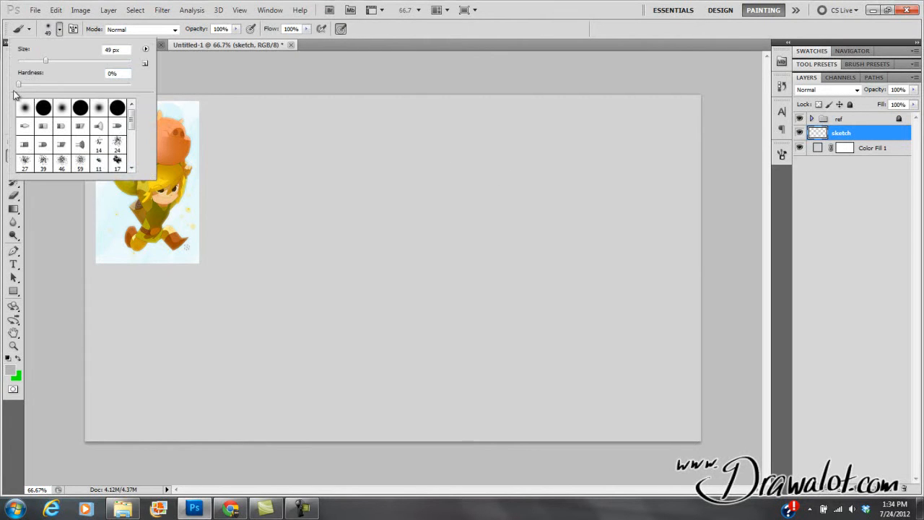
left_click_drag(309, 152, 337, 336)
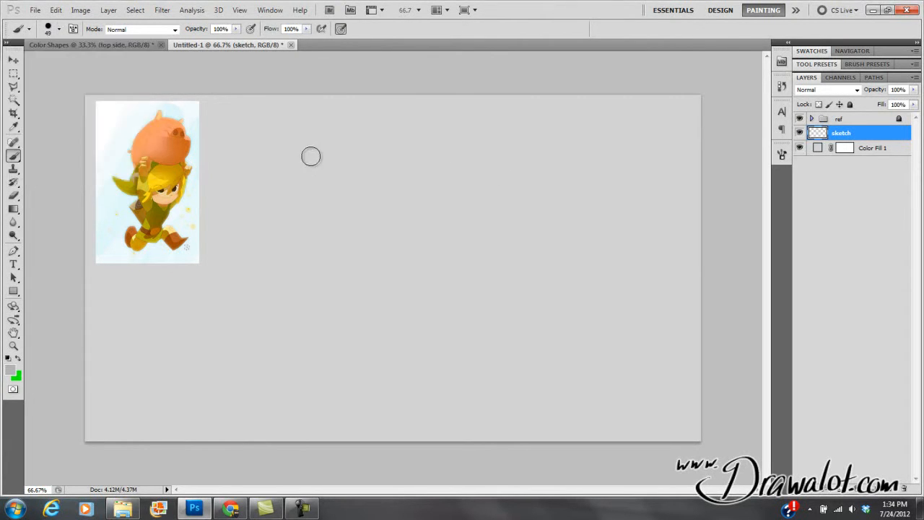
key("ctrl+z")
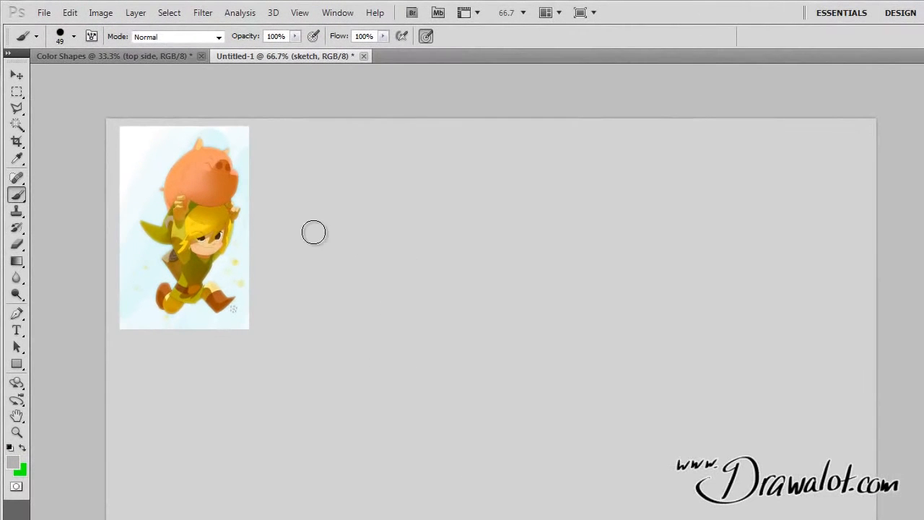
Step: Set the hardness of the 49 px brush to 100%
left_click(70, 38)
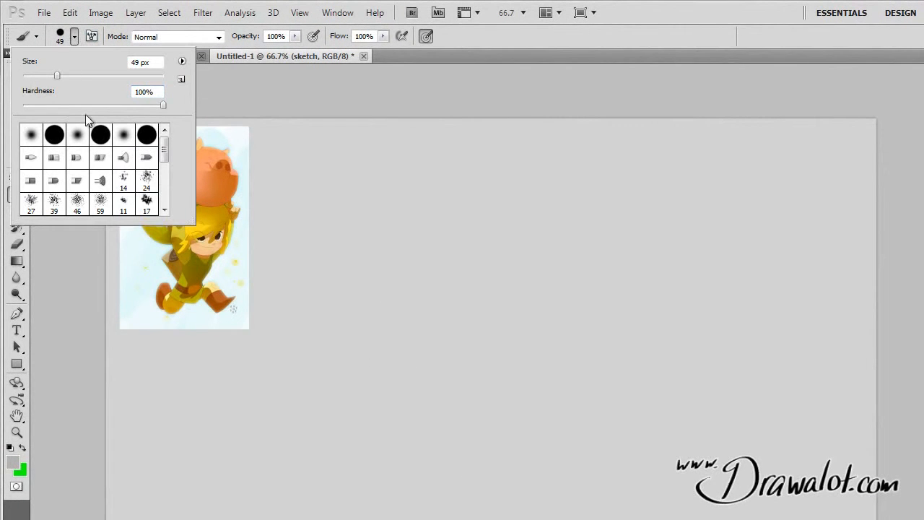
left_click(162, 106)
left_click(490, 43)
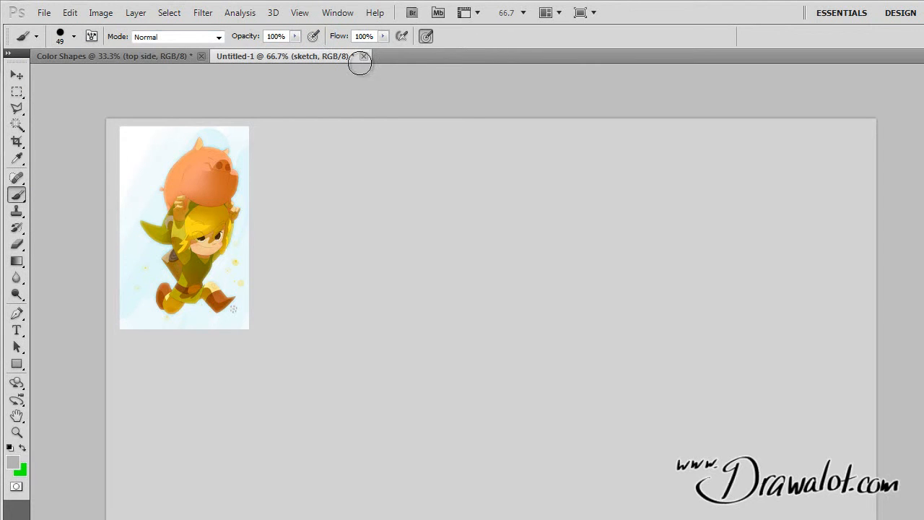
Step: Reset the foreground and background colors to black and white, and test the hard brush with one downward stroke that is undone
left_click(11, 448)
left_click_drag(412, 197, 446, 419)
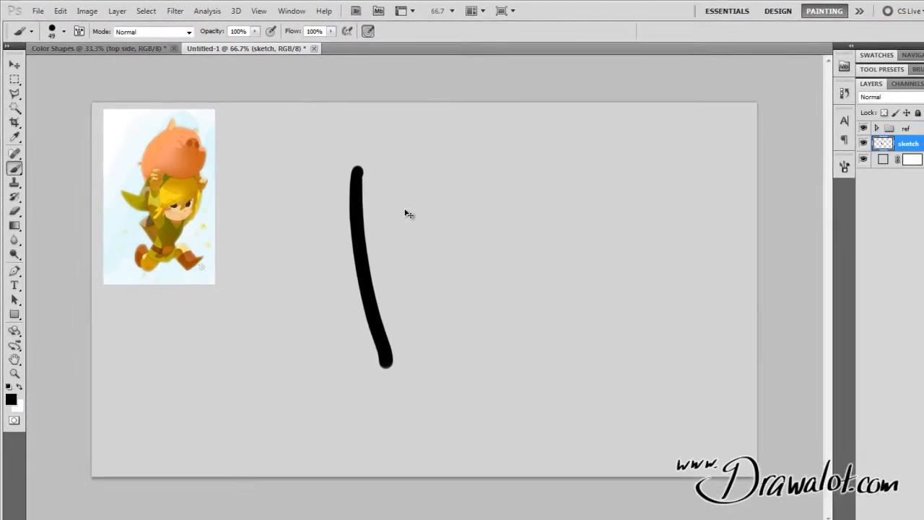
key("ctrl+z")
Step: Set the brush hardness to 0%, then paint a long diagonal black test stroke and undo it
left_click(73, 36)
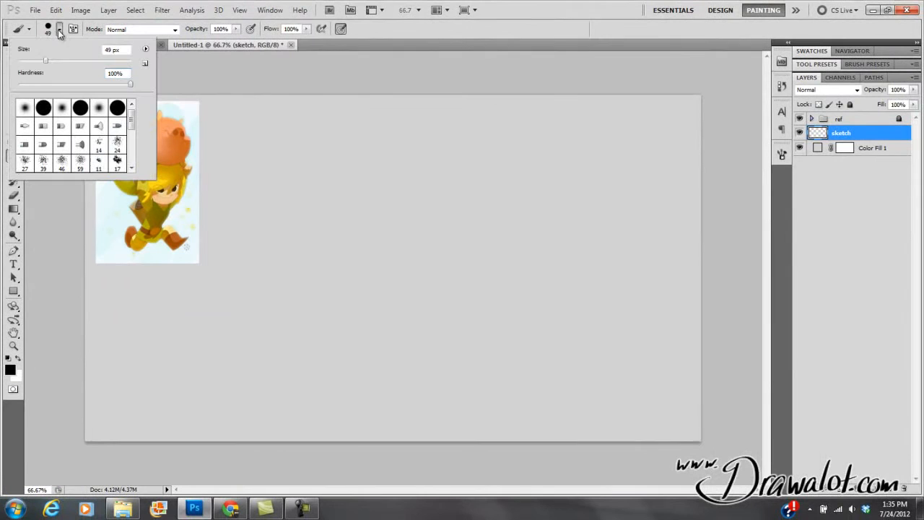
left_click(32, 87)
left_click_drag(348, 138, 429, 365)
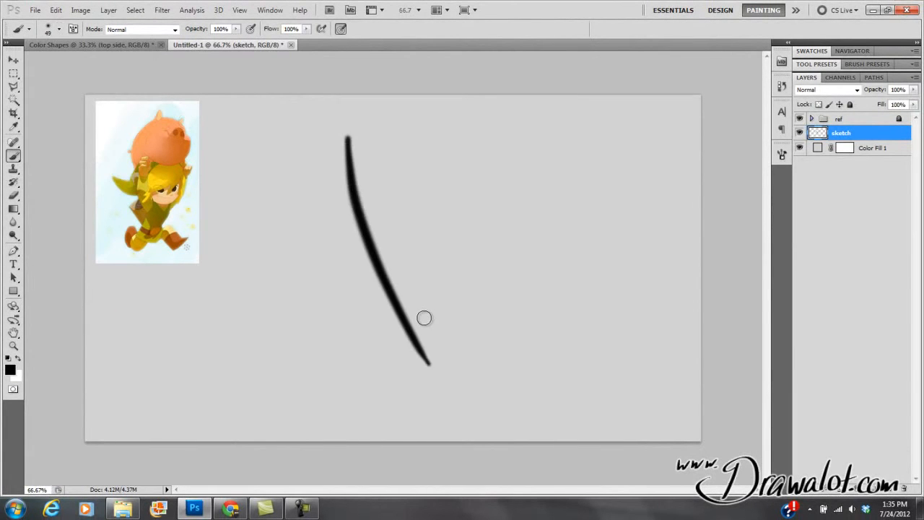
key("ctrl+z")
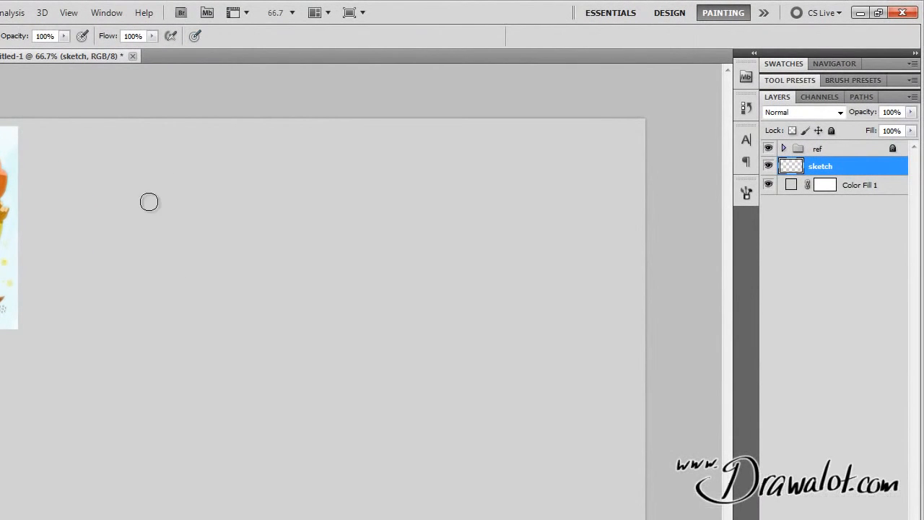
Step: Paint two downward strokes and a crossbar of uniform width with the soft black brush, without tablet pressure controlling size
left_click_drag(189, 209, 235, 432)
left_click_drag(299, 221, 319, 370)
left_click_drag(220, 318, 396, 298)
Step: Turn on tablet pressure control for brush size and paint several tapered test strokes beside the uniform ones
left_click(195, 36)
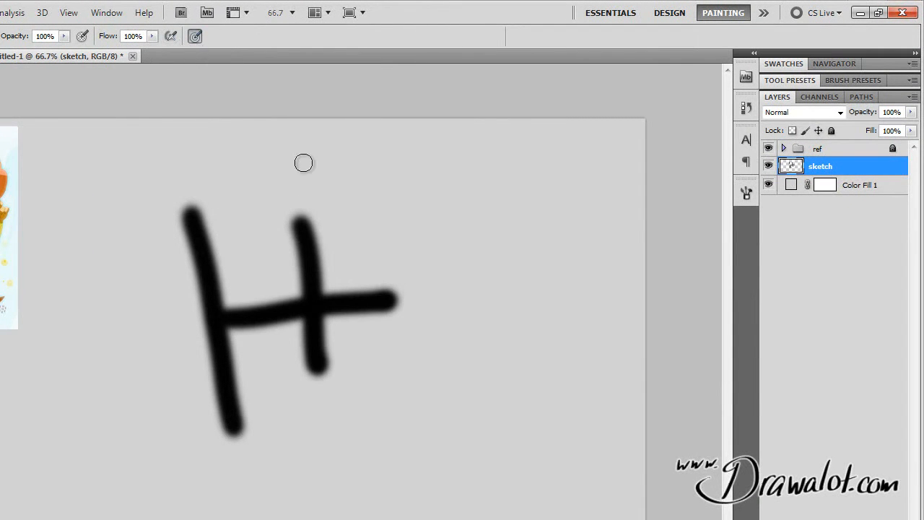
left_click_drag(482, 170, 477, 447)
mouse_move(537, 178)
left_mouse_down()
mouse_move(482, 291)
mouse_move(372, 354)
left_mouse_up()
mouse_move(368, 432)
left_mouse_down()
mouse_move(452, 400)
mouse_move(573, 264)
mouse_move(594, 169)
mouse_move(484, 284)
mouse_move(495, 444)
mouse_move(514, 461)
left_mouse_up()
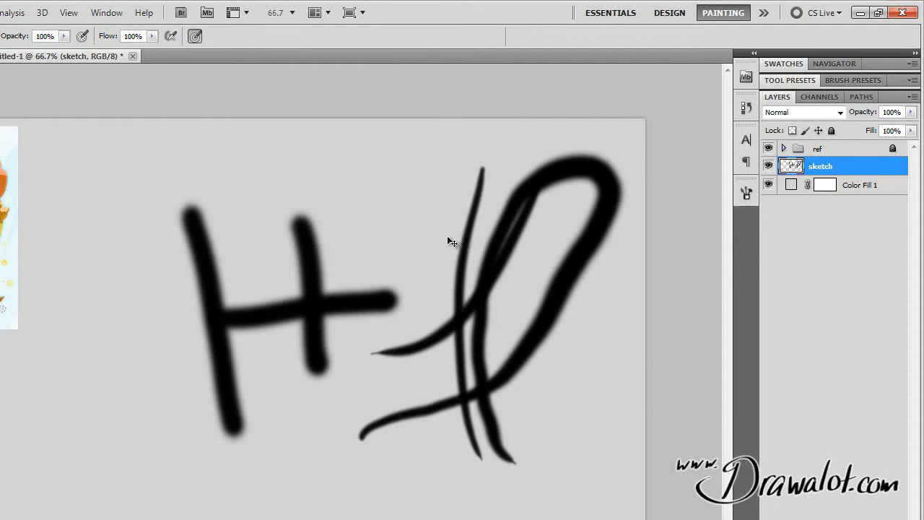
Step: Clear all test strokes from the "sketch" layer and deselect
key("ctrl+a")
key("Delete")
key("ctrl+d")
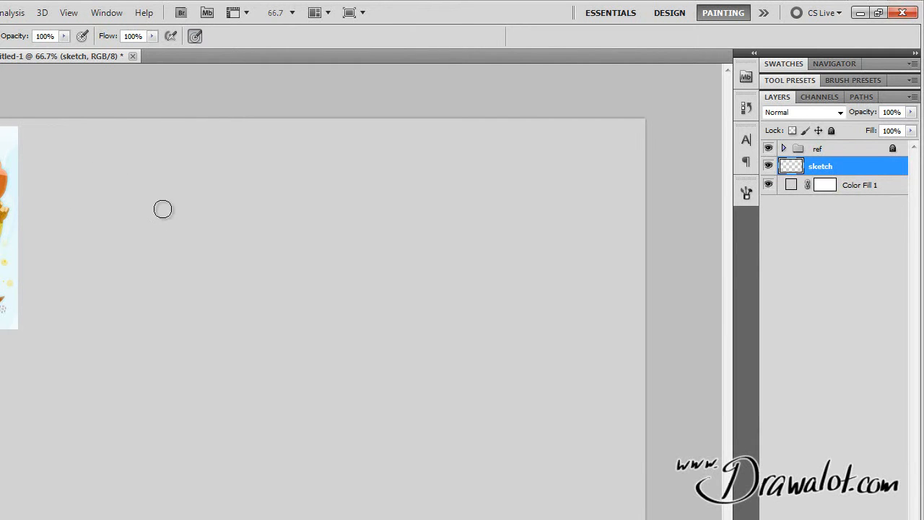
Step: Set the brush size to 174 px, paint a thick soft zigzag across the canvas and undo it
right_click(166, 226)
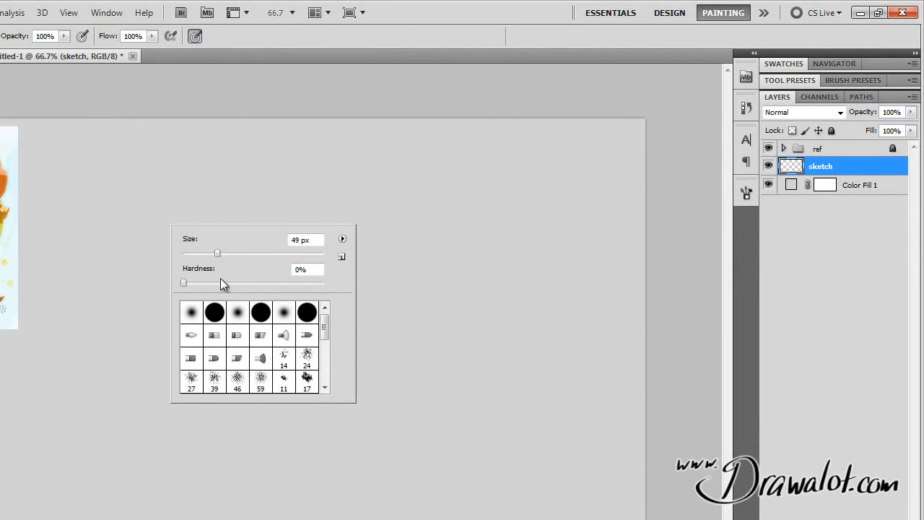
left_click_drag(219, 252, 251, 253)
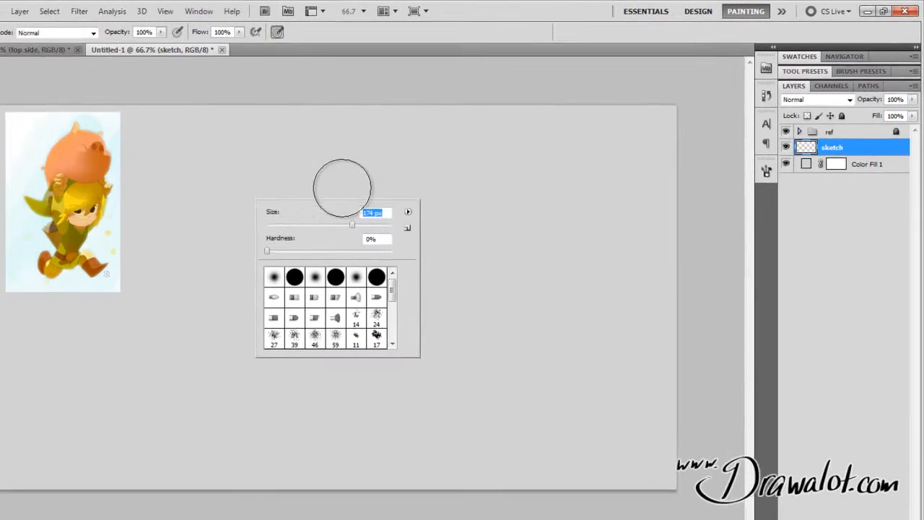
mouse_move(130, 194)
left_mouse_down()
mouse_move(133, 387)
mouse_move(180, 387)
left_mouse_up()
left_click_drag(365, 239, 578, 251)
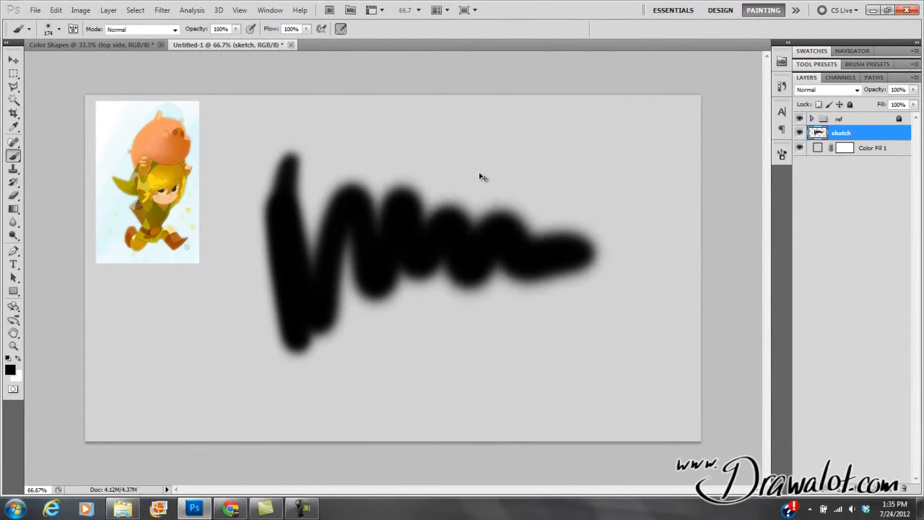
key("ctrl+z")
Step: Set the brush size to 8 px, paint a thin test squiggle and undo it
right_click(374, 177)
left_click_drag(397, 198, 388, 198)
mouse_move(295, 171)
left_mouse_down()
mouse_move(475, 270)
mouse_move(528, 256)
left_mouse_up()
key("ctrl+z")
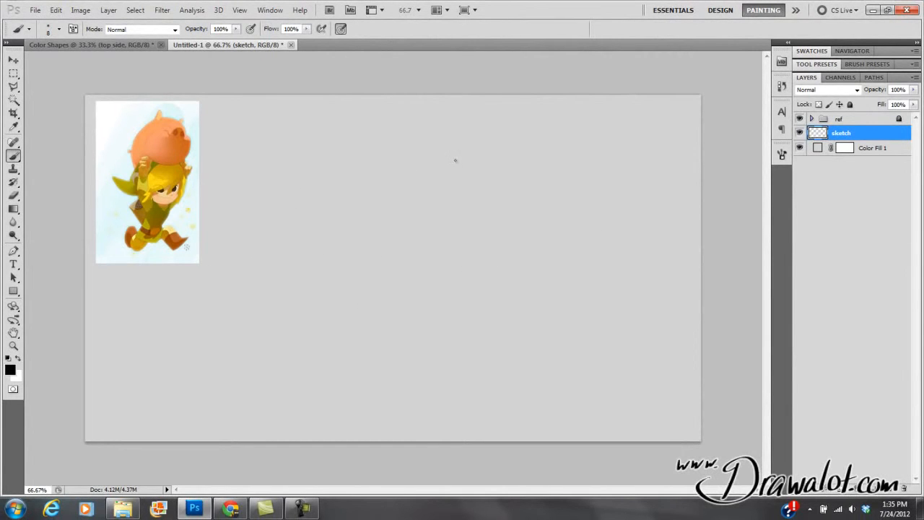
Step: Set the brush size to 32 px with 100% hardness, and check the brush's opacity and flow settings
right_click(398, 177)
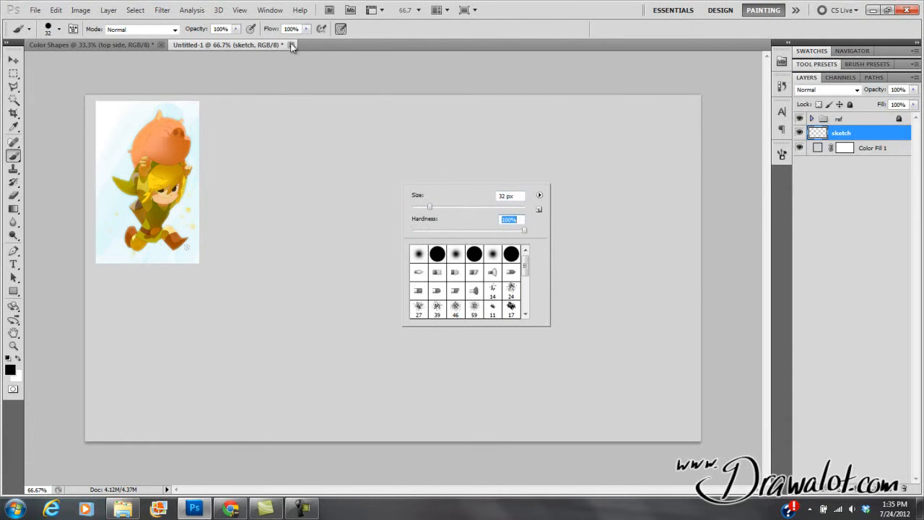
left_click(235, 30)
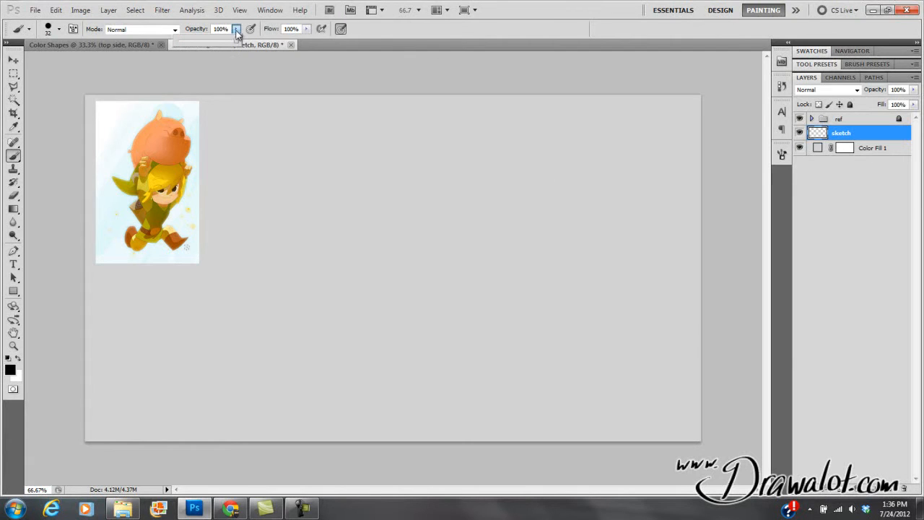
left_click(306, 30)
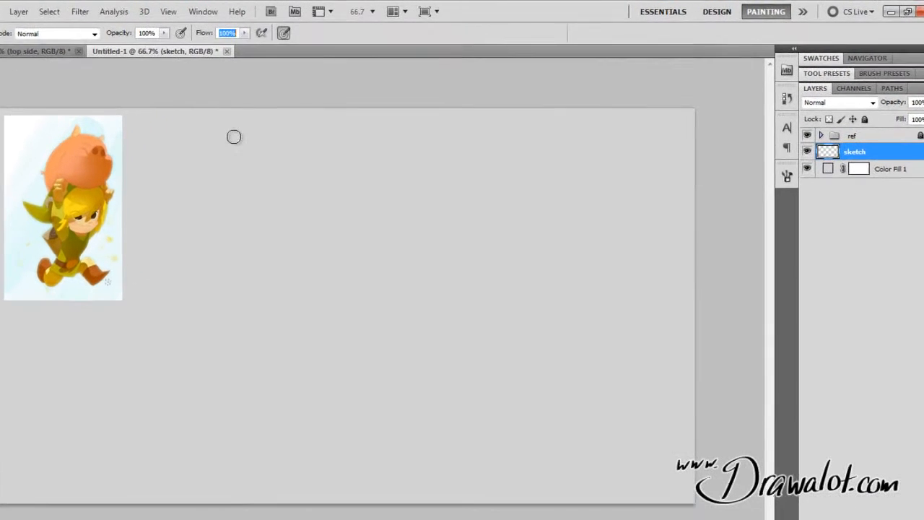
Step: Paint two crossing black test strokes at full opacity and undo both
left_click_drag(321, 155, 365, 332)
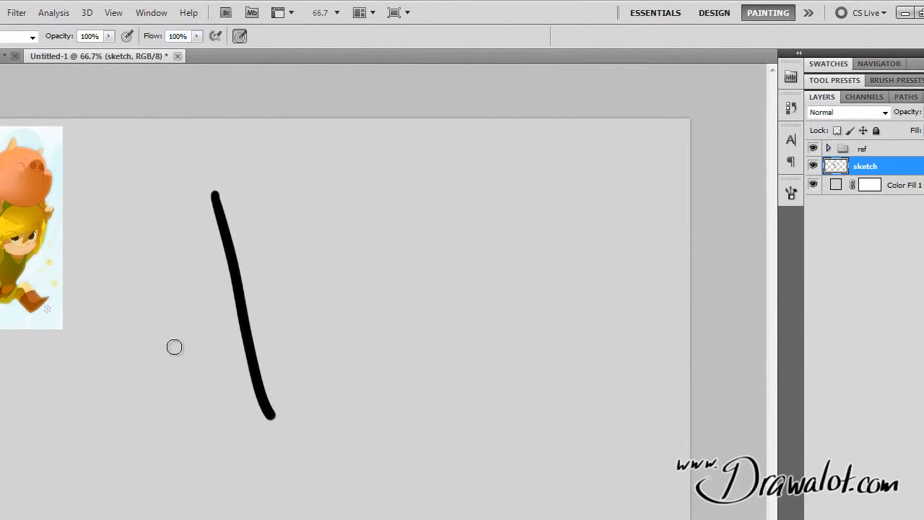
left_click_drag(168, 349, 347, 284)
key("ctrl+alt+z")
key("ctrl+alt+z")
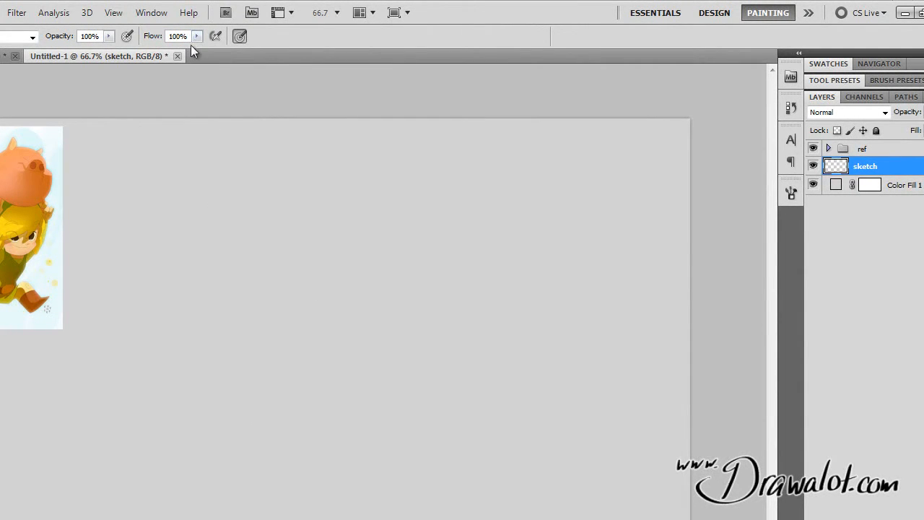
Step: Set the brush opacity to 15% and paint a long downward stroke to the right of the reference thumbnail
left_click(108, 36)
left_click_drag(47, 58, 46, 59)
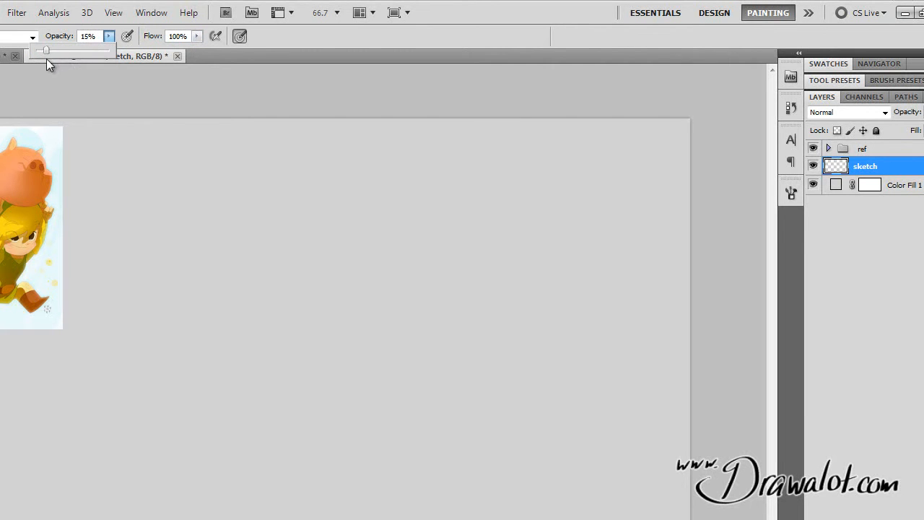
left_click(176, 212)
left_click_drag(175, 210, 214, 426)
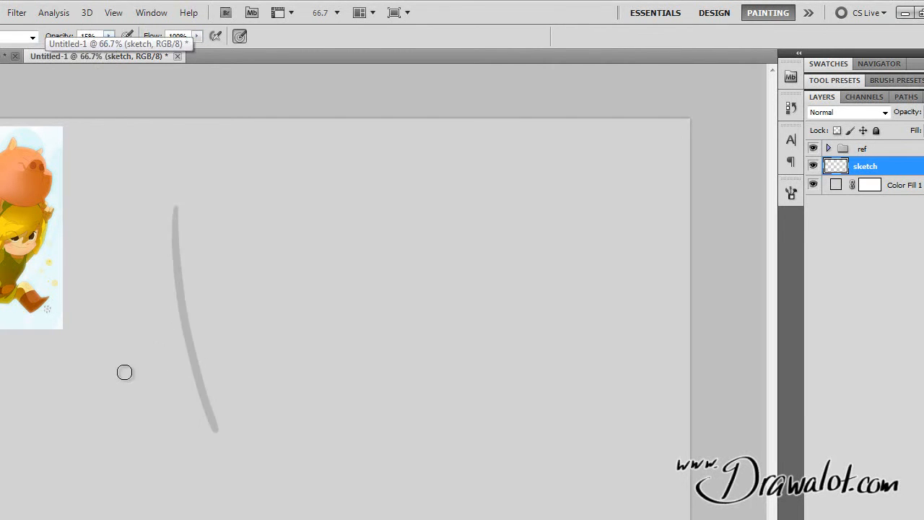
Step: Paint overlapping test strokes and scribbled patches at 15% opacity to compare how separate strokes and continuous strokes build up
left_click_drag(122, 380, 292, 274)
left_click_drag(275, 226, 270, 404)
left_click_drag(227, 375, 366, 329)
mouse_move(254, 369)
left_mouse_down()
mouse_move(330, 270)
mouse_move(257, 308)
mouse_move(289, 247)
mouse_move(296, 335)
mouse_move(275, 296)
mouse_move(301, 258)
mouse_move(305, 279)
mouse_move(286, 252)
mouse_move(301, 289)
mouse_move(279, 281)
mouse_move(273, 339)
mouse_move(286, 262)
mouse_move(259, 386)
left_mouse_up()
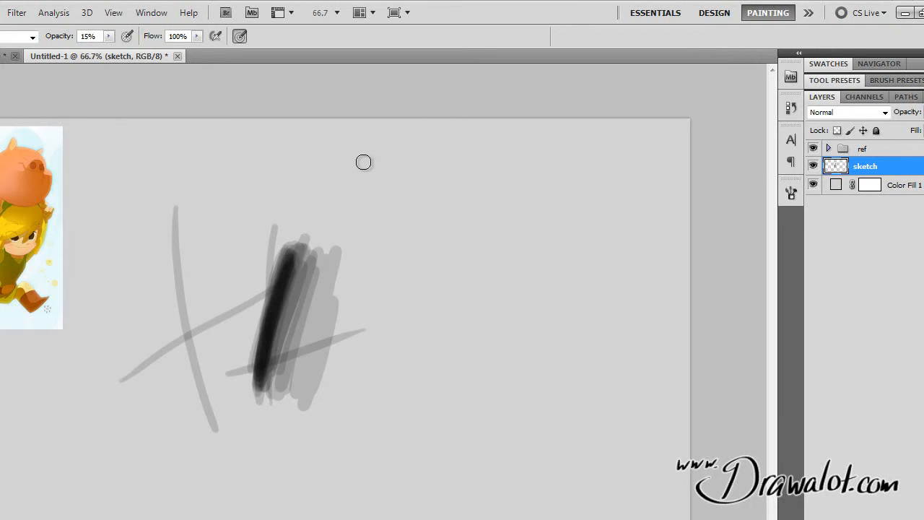
mouse_move(347, 220)
left_mouse_down()
mouse_move(325, 404)
mouse_move(373, 195)
mouse_move(367, 382)
mouse_move(409, 193)
left_mouse_up()
mouse_move(427, 225)
left_mouse_down()
mouse_move(402, 337)
mouse_move(380, 296)
mouse_move(350, 391)
mouse_move(347, 359)
mouse_move(391, 395)
mouse_move(409, 271)
mouse_move(399, 317)
mouse_move(417, 308)
mouse_move(445, 217)
left_mouse_up()
mouse_move(360, 280)
left_mouse_down()
mouse_move(382, 181)
mouse_move(365, 320)
mouse_move(378, 313)
mouse_move(392, 271)
left_mouse_up()
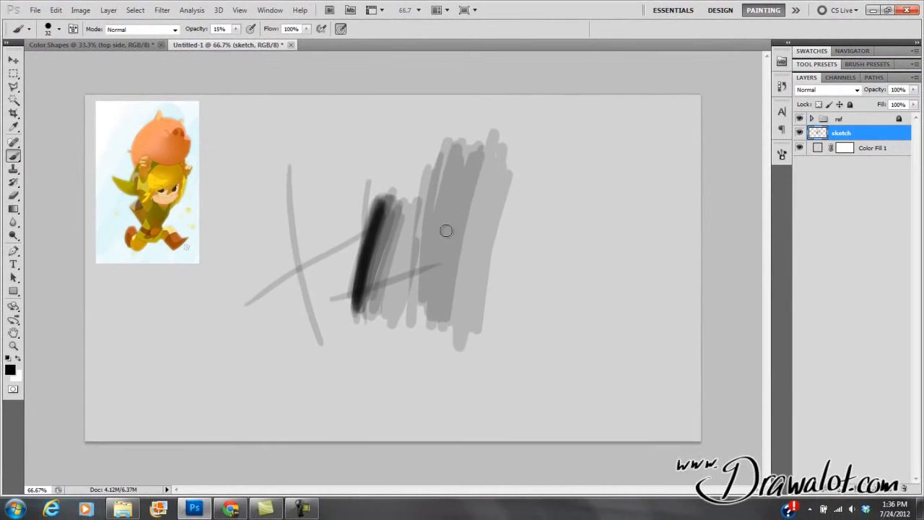
Step: Set the brush opacity to 100% and the flow to 15%
left_click(235, 29)
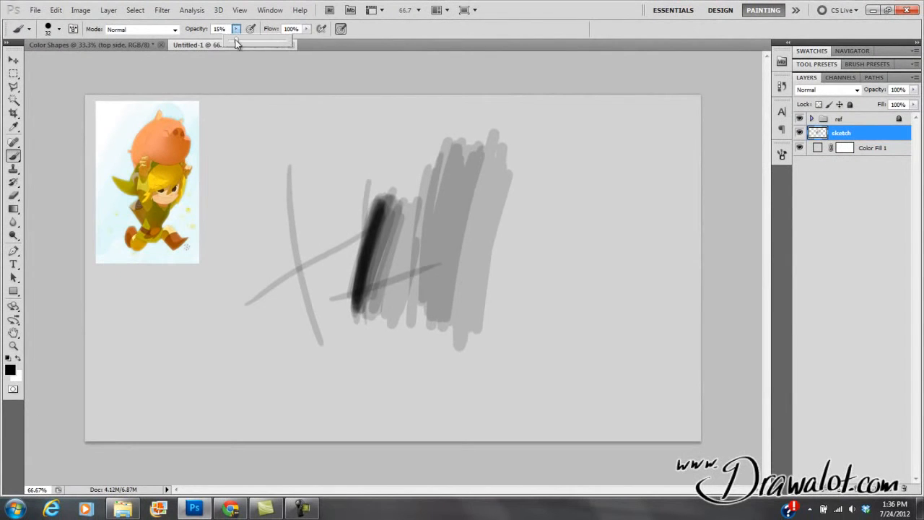
left_click(306, 29)
left_click_drag(257, 46, 256, 46)
left_click(541, 201)
Step: Paint long back-and-forth black strokes and a dense scribble beside the grey patches to test the 15% flow buildup
mouse_move(569, 153)
left_mouse_down()
mouse_move(530, 299)
mouse_move(524, 381)
left_mouse_up()
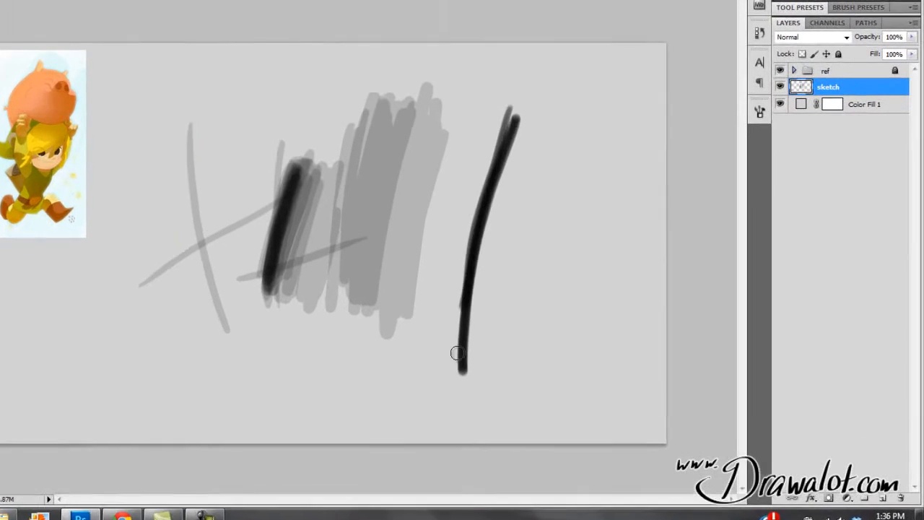
mouse_move(457, 353)
left_mouse_down()
mouse_move(482, 224)
mouse_move(469, 269)
left_mouse_up()
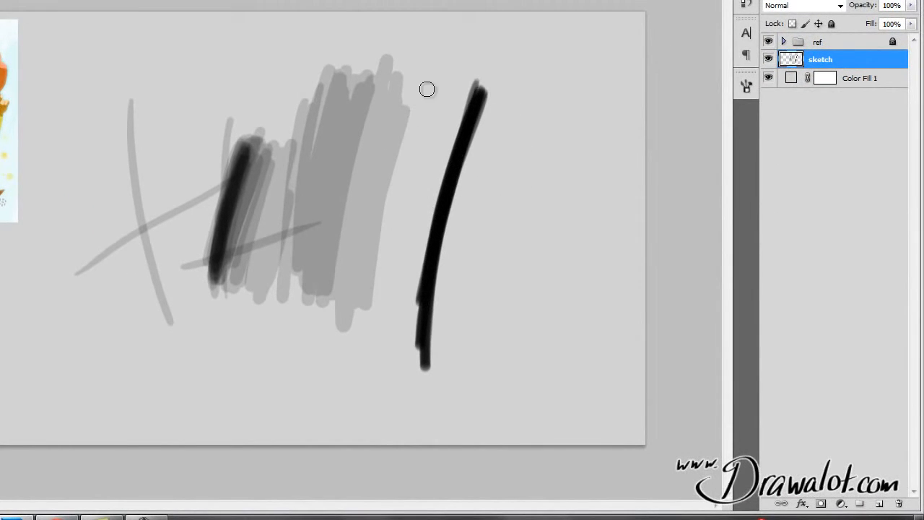
mouse_move(439, 70)
left_mouse_down()
mouse_move(393, 190)
mouse_move(437, 71)
mouse_move(393, 189)
mouse_move(383, 249)
left_mouse_up()
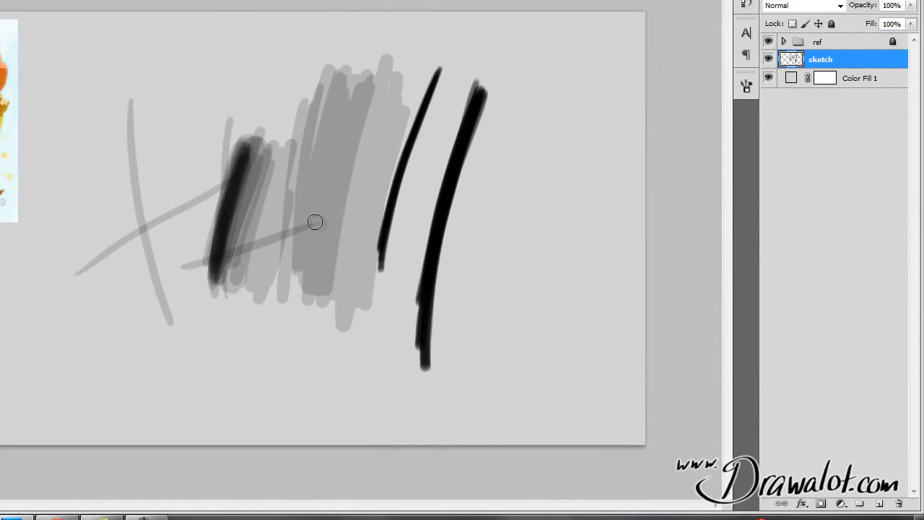
mouse_move(528, 89)
left_mouse_down()
mouse_move(527, 255)
mouse_move(575, 335)
left_mouse_up()
mouse_move(571, 370)
left_mouse_down()
mouse_move(573, 319)
mouse_move(538, 361)
mouse_move(528, 339)
mouse_move(533, 226)
mouse_move(517, 231)
mouse_move(540, 243)
mouse_move(555, 274)
mouse_move(567, 352)
mouse_move(546, 281)
mouse_move(530, 292)
mouse_move(544, 274)
mouse_move(565, 356)
mouse_move(550, 311)
left_mouse_up()
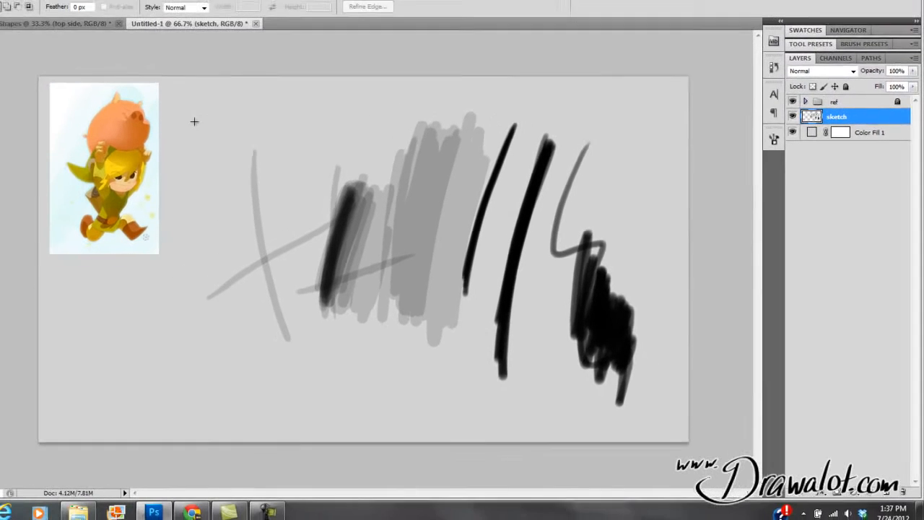
Step: Clear all test strokes from the sketch layer with a rectangular selection, deselect, and return to the Brush tool
mouse_move(39, 40)
left_mouse_down()
mouse_move(112, 128)
mouse_move(602, 374)
left_mouse_up()
left_click_drag(666, 385, 687, 417)
key("Delete")
key("ctrl+d")
key("b")
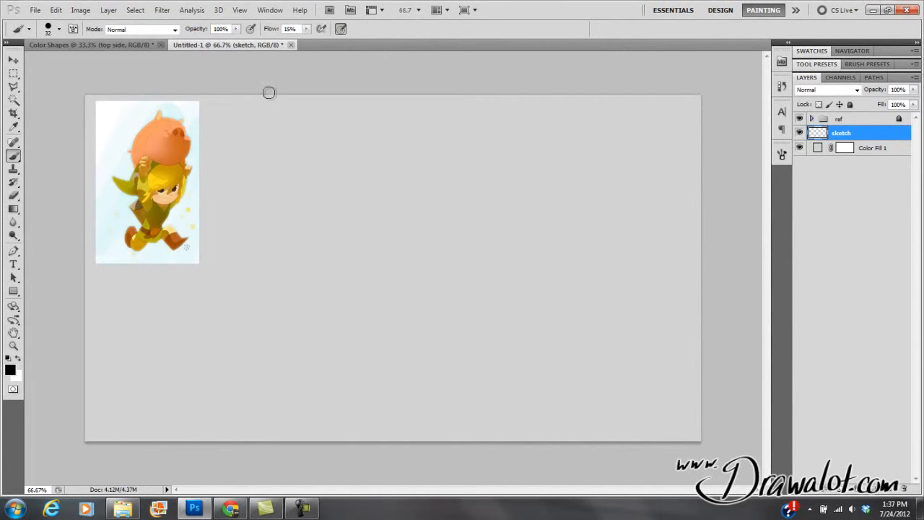
Step: Draw a small, flat elliptical marquee selection on the empty canvas to the right of the reference thumbnail
left_click(12, 76)
left_click_drag(14, 77, 43, 82)
left_click_drag(363, 227, 363, 226)
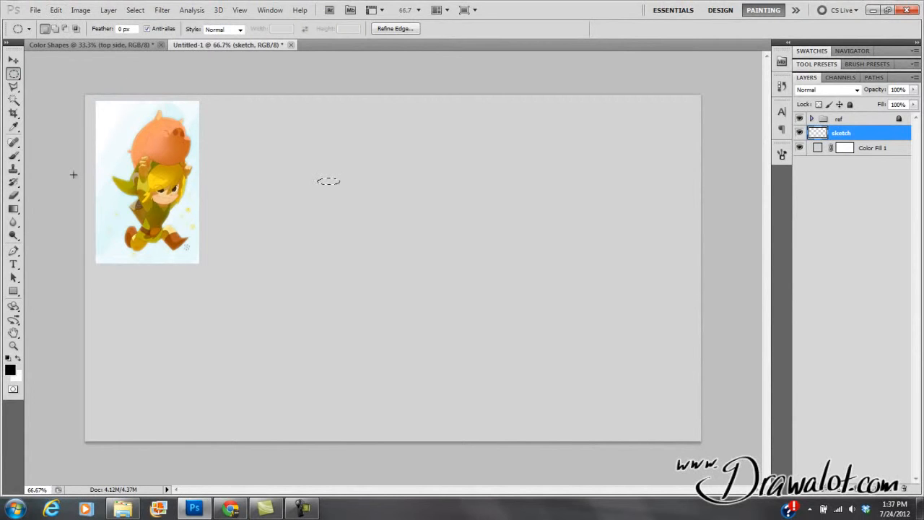
Step: Try to fill the elliptical selection using Content-Aware
left_click(55, 10)
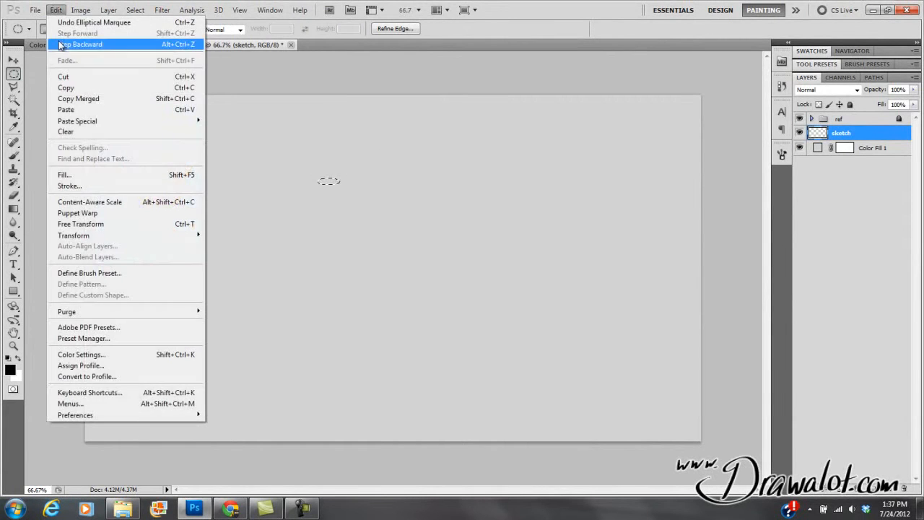
left_click(83, 170)
left_click(521, 145)
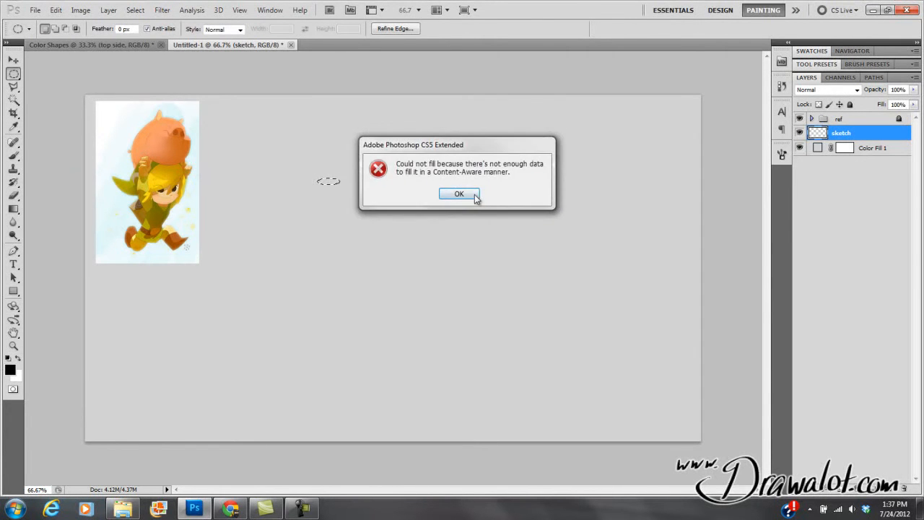
left_click(471, 194)
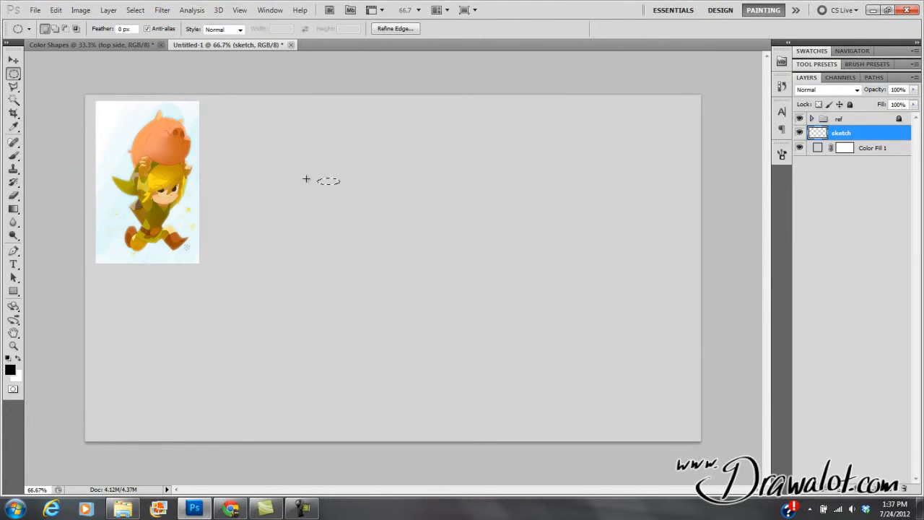
Step: Fill the elliptical selection with the black foreground color and check the shape up close
key("alt+BackSpace")
key("ctrl+d")
left_click(332, 189)
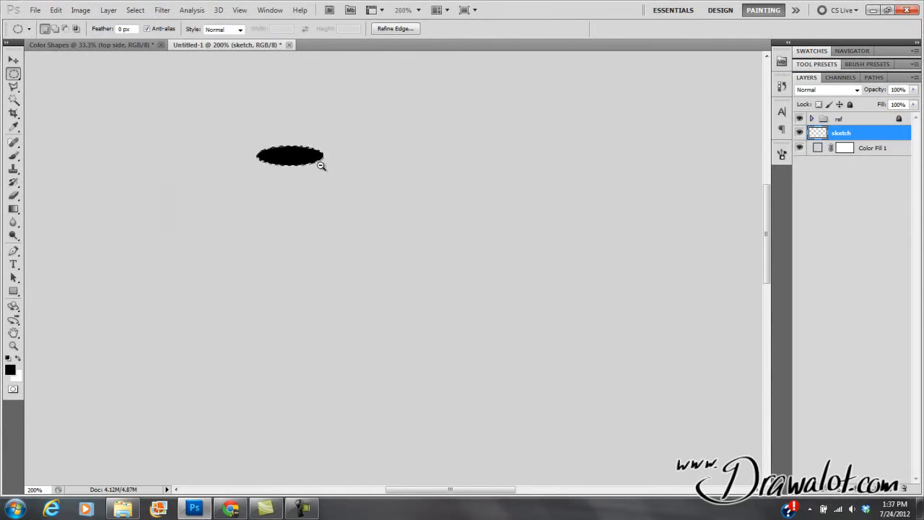
left_click(324, 170, "alt")
left_click(327, 176, "alt")
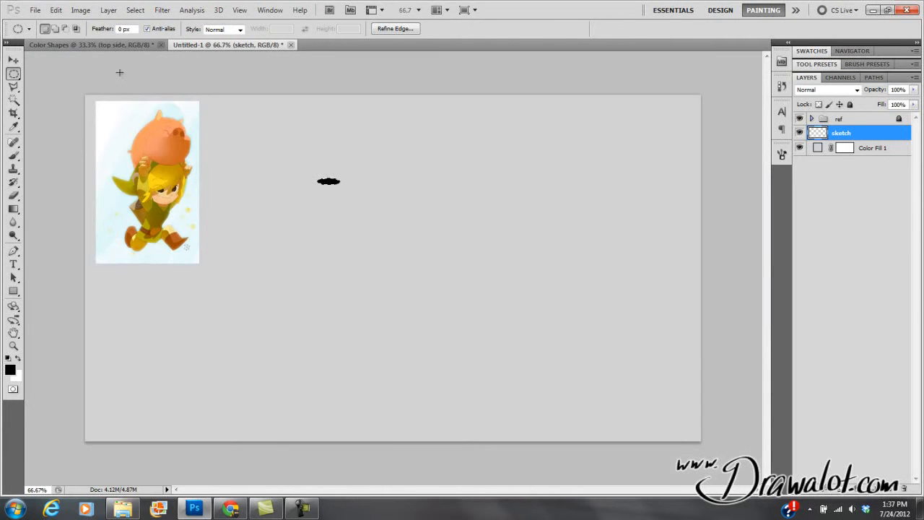
Step: Define the black ellipse as a brush preset named "wide brush", and delete the ellipse from the sketch layer
left_click(56, 10)
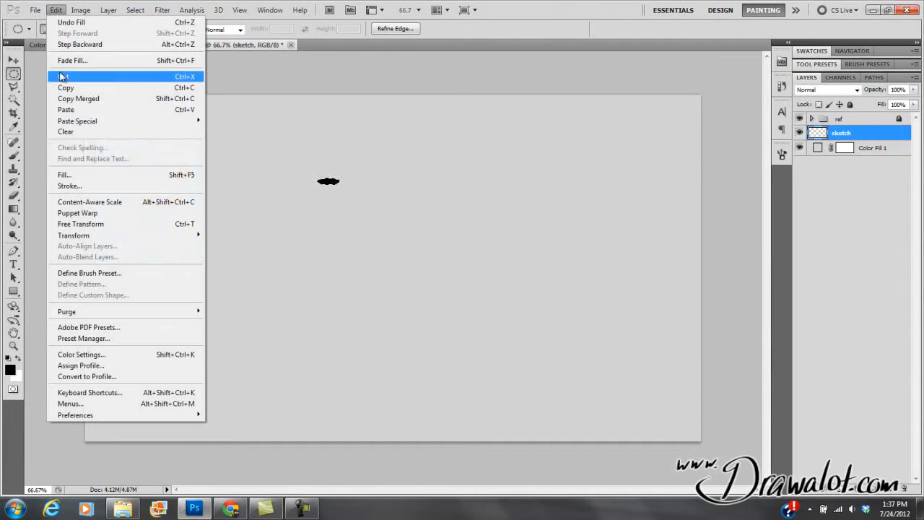
left_click(125, 273)
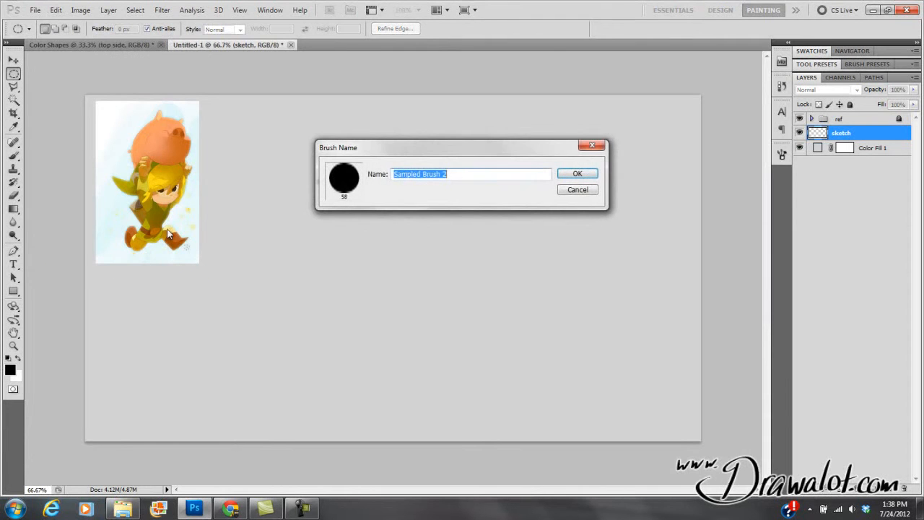
type("wide brush")
key("Return")
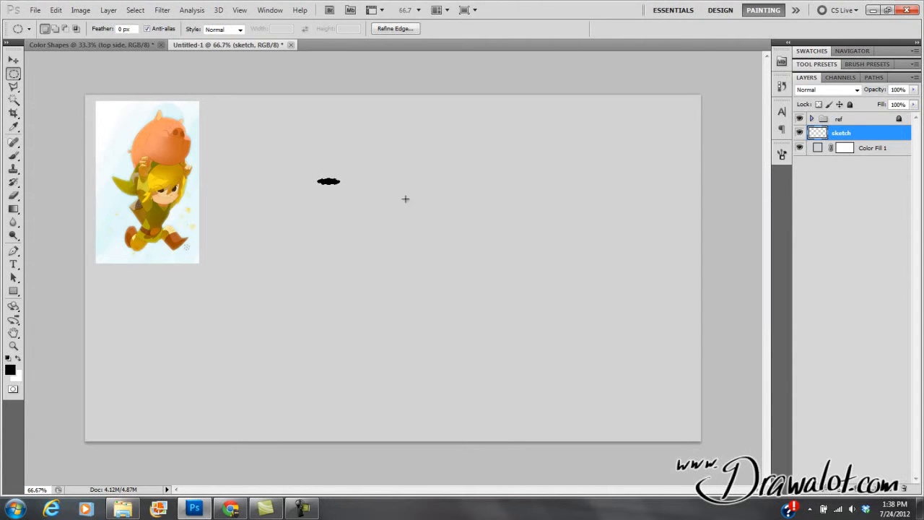
key("Delete")
key("ctrl+d")
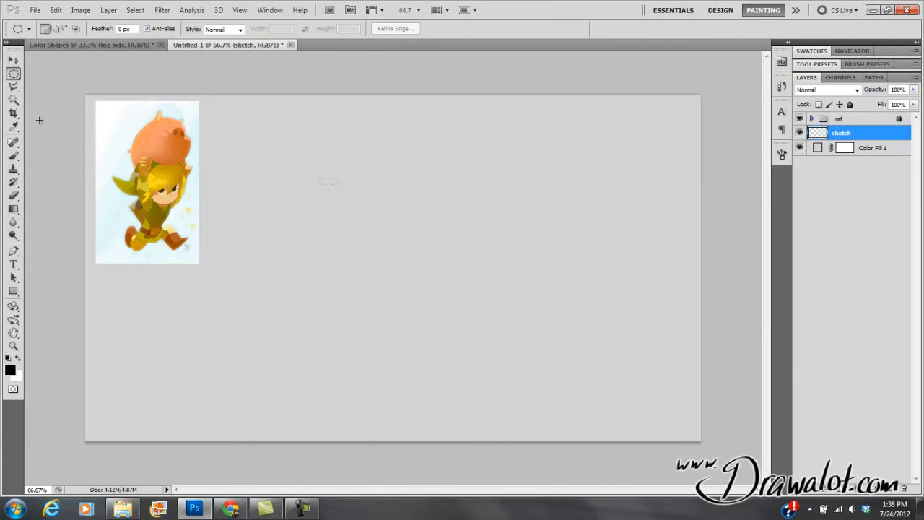
Step: Set the Eraser tool's flow to 33%
key("e")
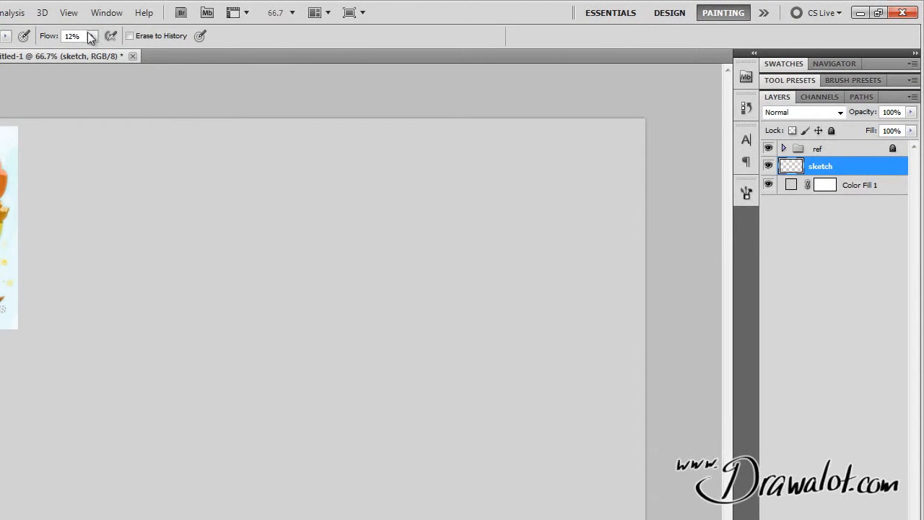
left_click(91, 38)
left_click_drag(93, 50, 108, 52)
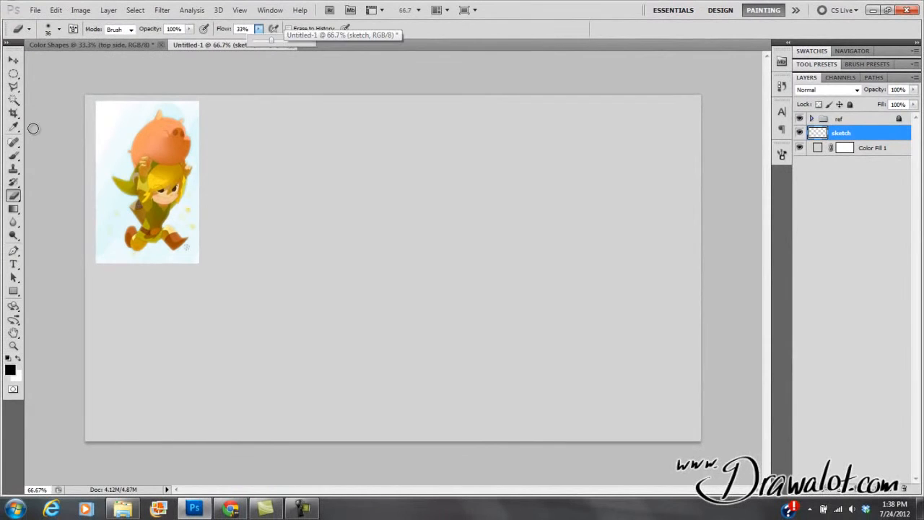
Step: Paint two wavy test strokes across the canvas with the 32 px round brush and undo both
key("b")
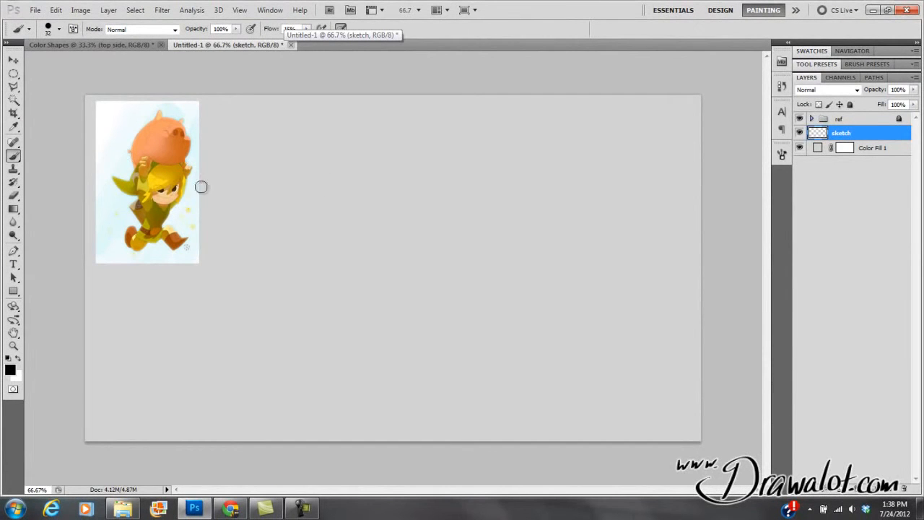
mouse_move(262, 178)
left_mouse_down()
mouse_move(347, 272)
mouse_move(571, 340)
left_mouse_up()
mouse_move(517, 361)
left_mouse_down()
mouse_move(458, 215)
mouse_move(254, 189)
left_mouse_up()
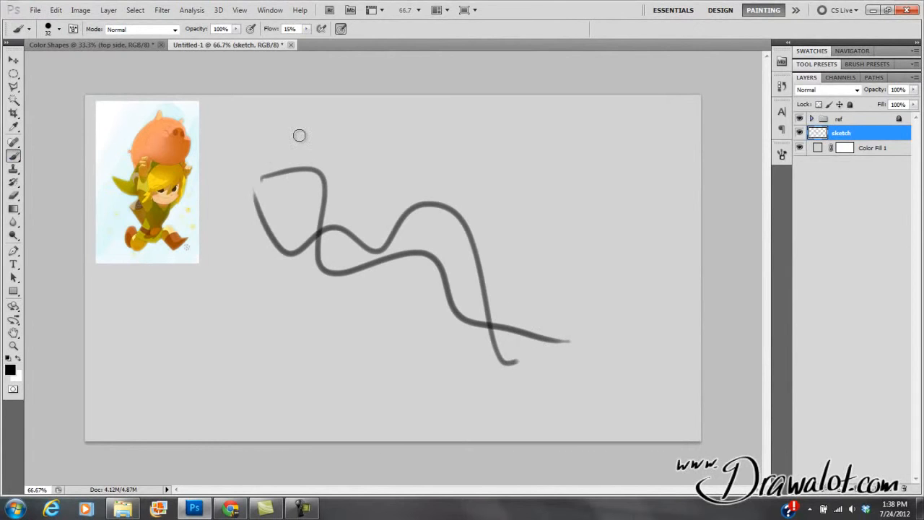
key("ctrl+alt+z")
key("ctrl+alt+z")
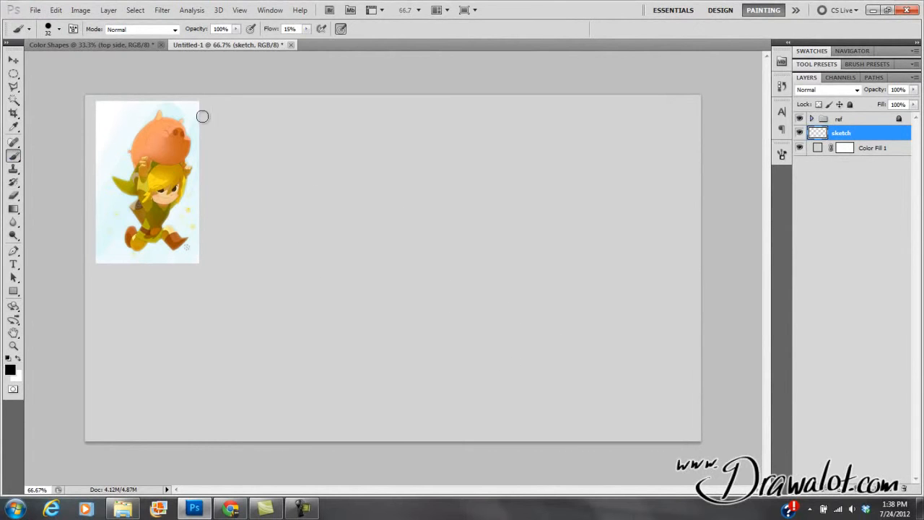
Step: Look for the new flat brush among the brush tips, trying the 13, 17, 37 and 30 px tips
left_click(73, 29)
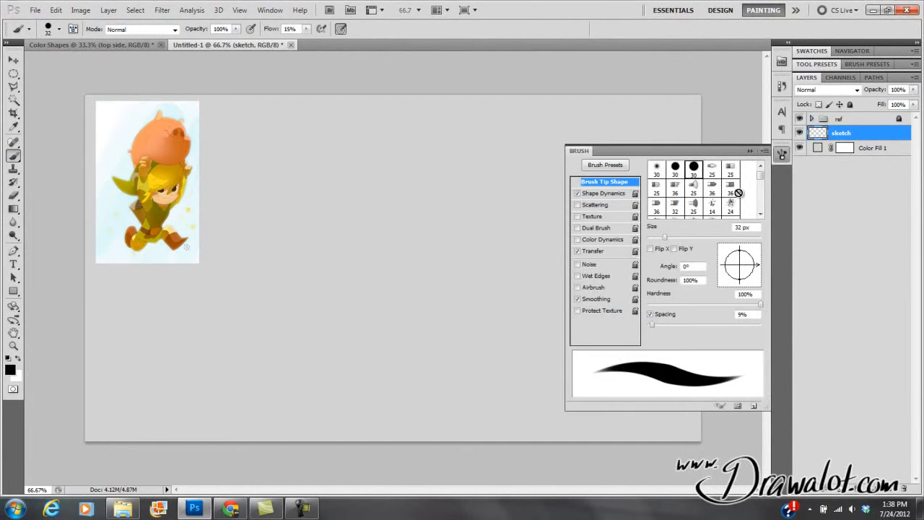
left_click_drag(762, 179, 764, 211)
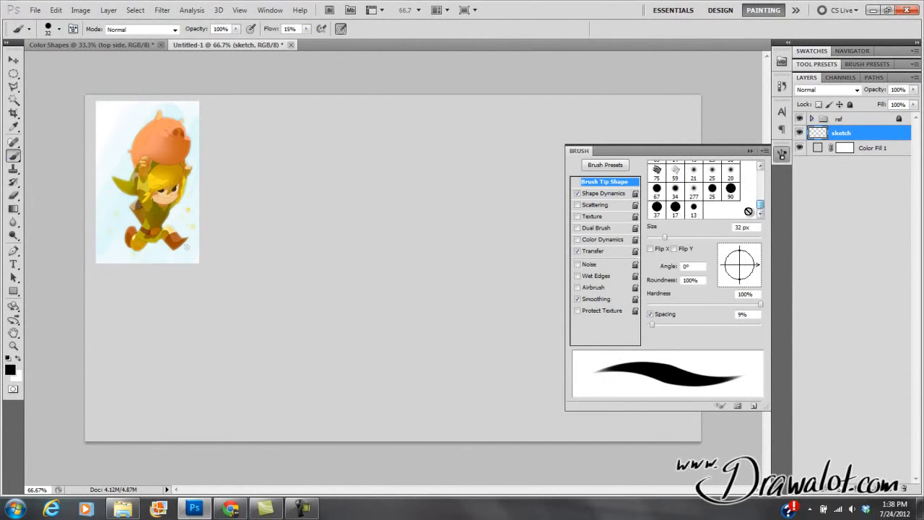
left_click(694, 210)
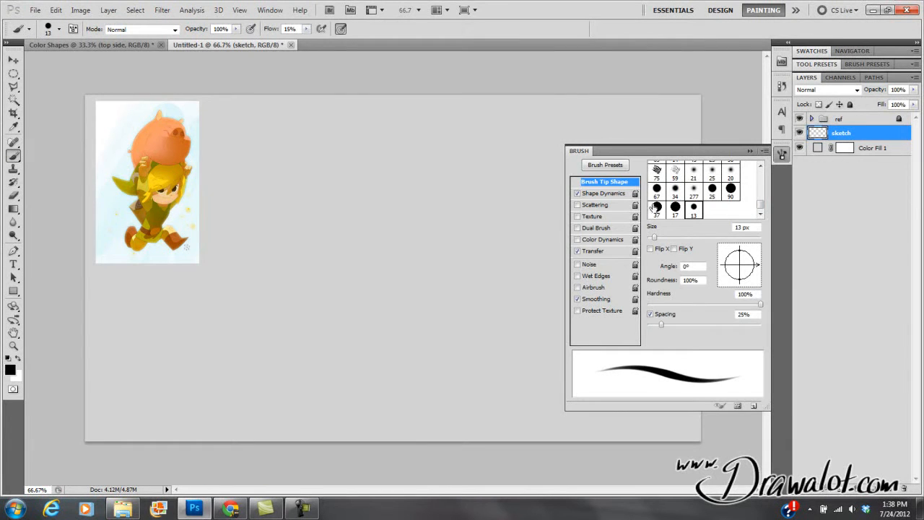
left_click(675, 208)
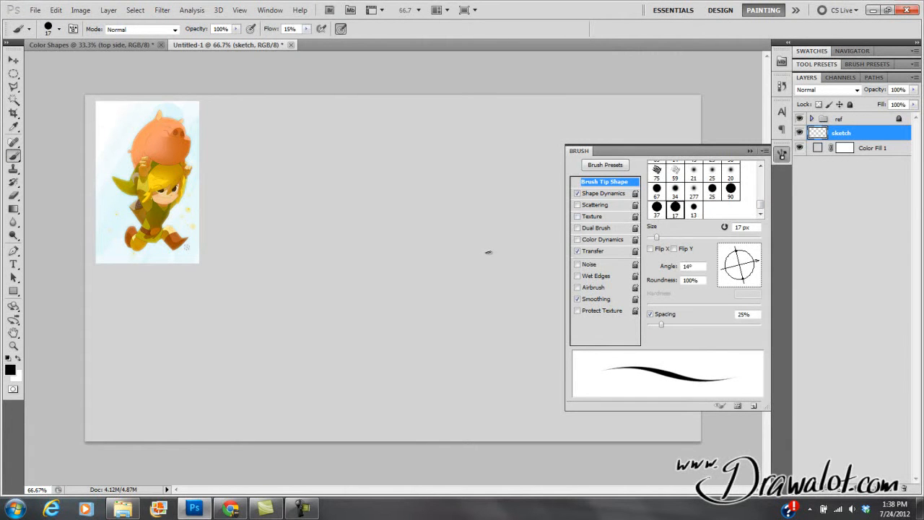
left_click(657, 209)
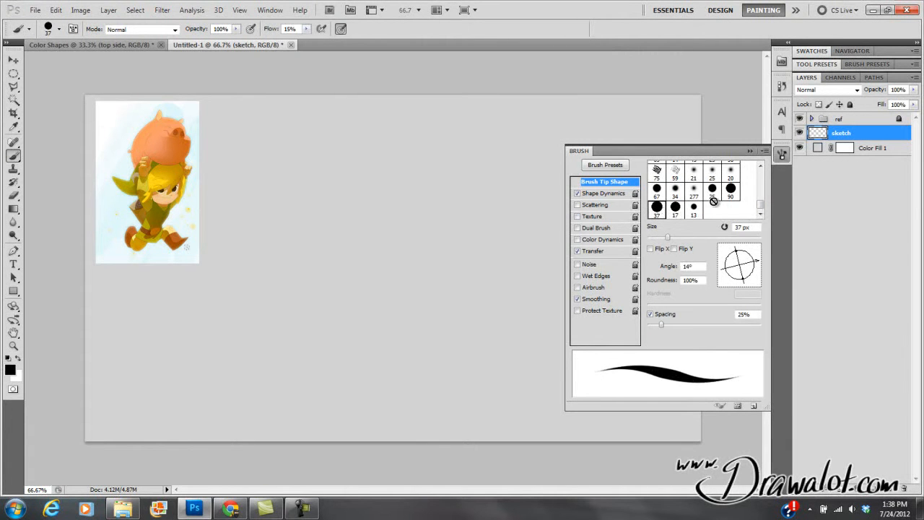
left_click_drag(761, 207, 761, 174)
left_click(693, 169)
left_click(675, 172)
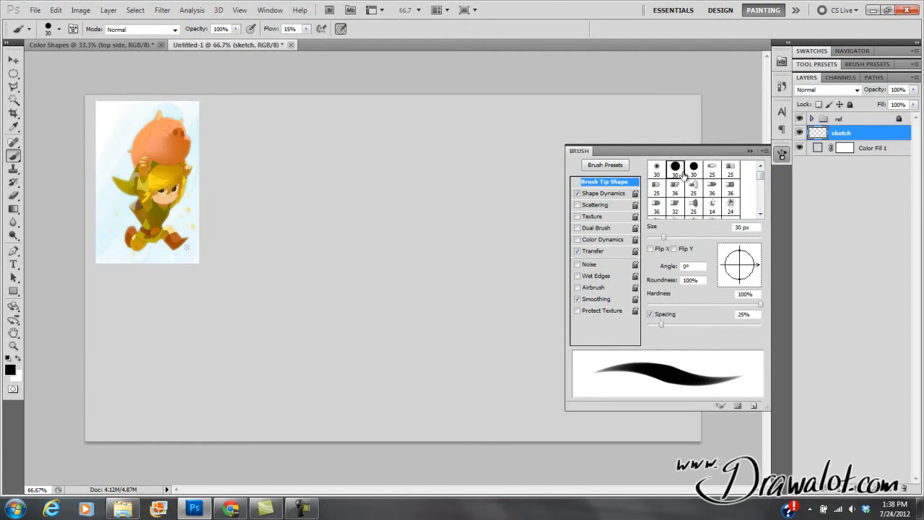
left_click(764, 150)
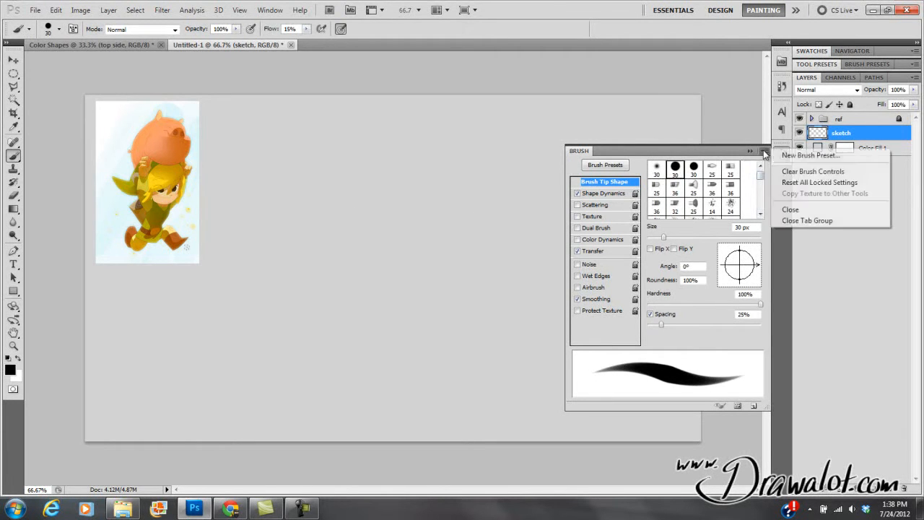
left_click(751, 151)
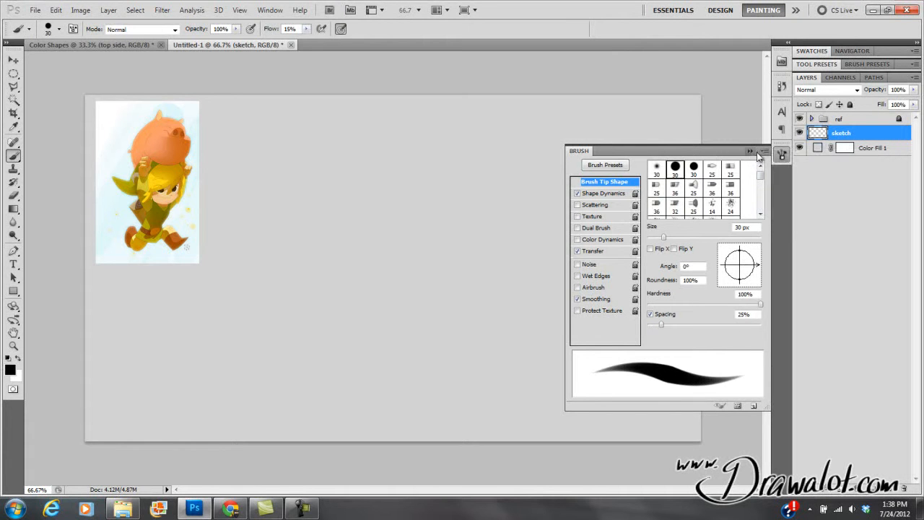
Step: Select the custom 58 px elliptical brush at the end of the brush presets
left_click(605, 166)
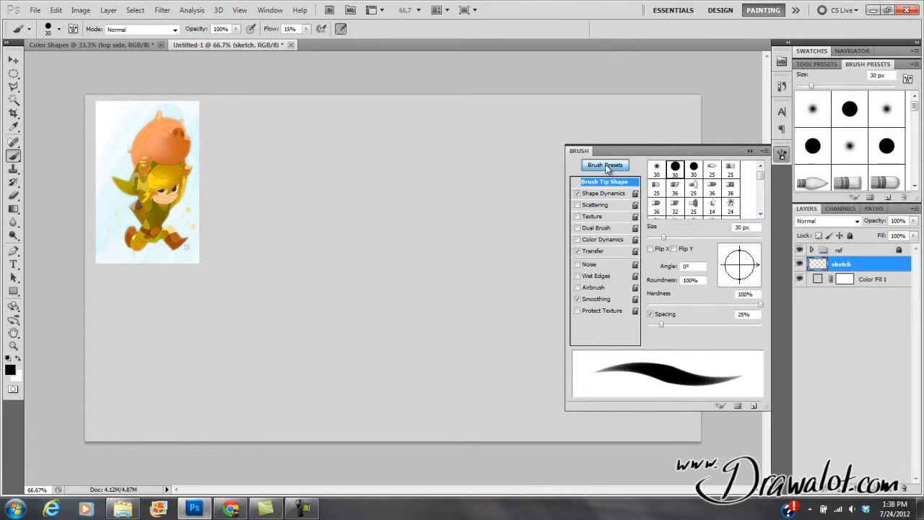
left_click_drag(914, 106, 914, 181)
left_click(852, 175)
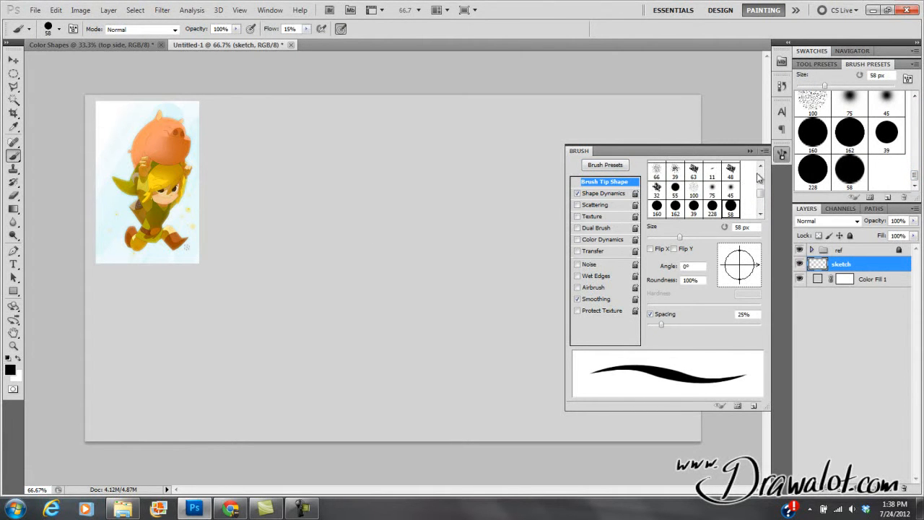
Step: Collapse the brush settings, paint a zigzag test stroke with the flat elliptical brush and undo it
left_click(751, 151)
mouse_move(287, 229)
left_mouse_down()
mouse_move(479, 224)
mouse_move(473, 154)
mouse_move(328, 292)
mouse_move(449, 272)
mouse_move(579, 303)
left_mouse_up()
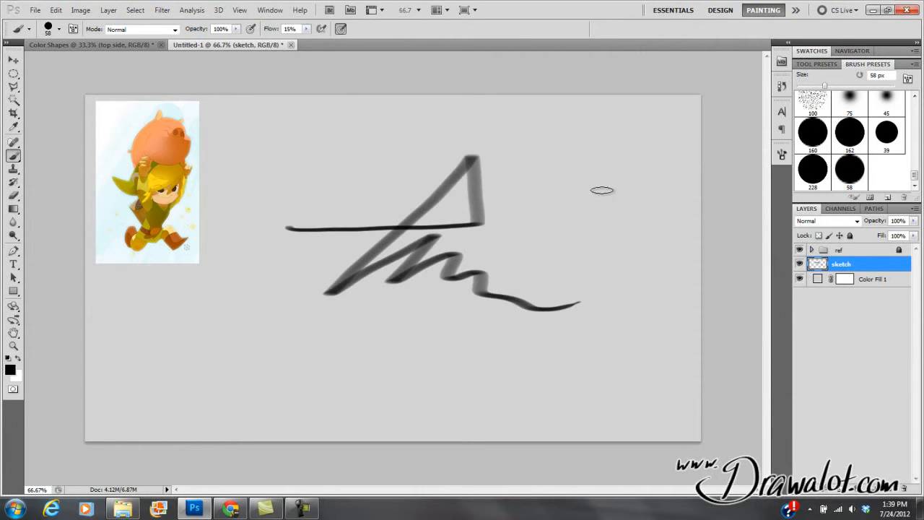
key("ctrl+z")
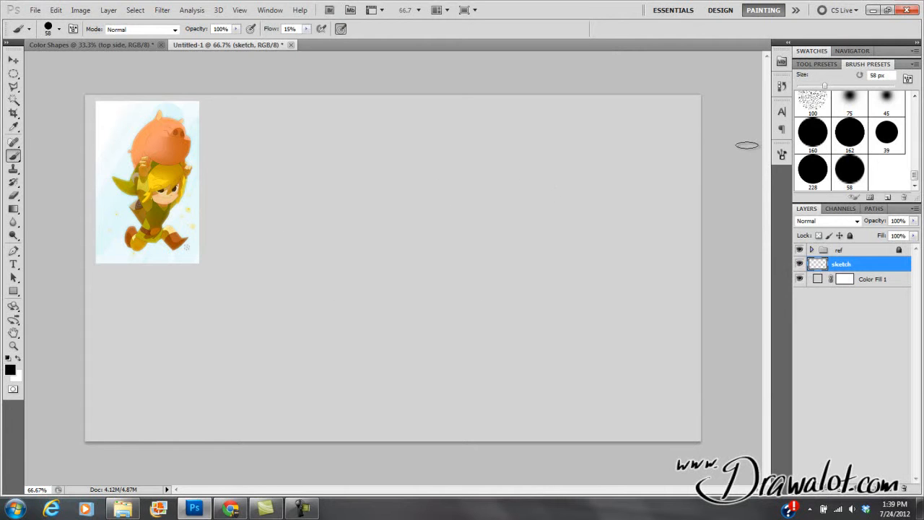
Step: Set the flat brush tip's angle to 14° and its size to 27 px
left_click(782, 154)
left_click_drag(755, 261, 753, 264)
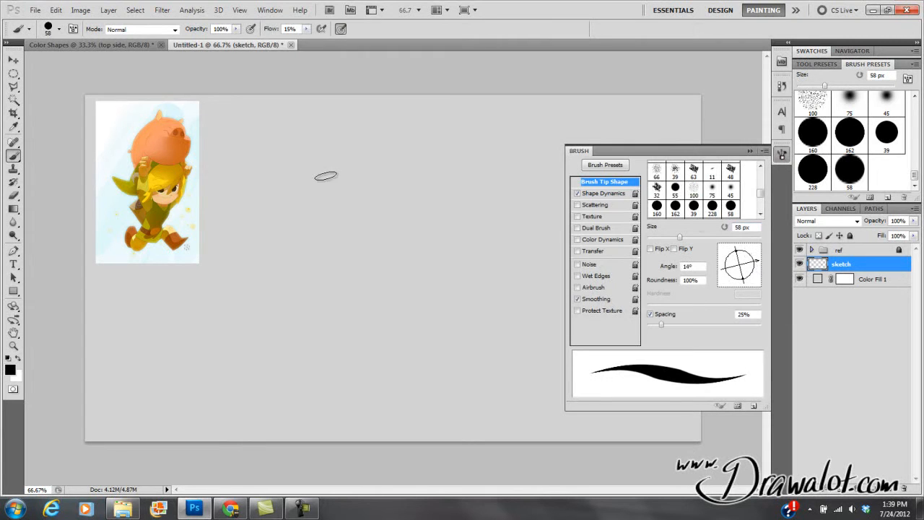
right_click(344, 179)
left_click(368, 205)
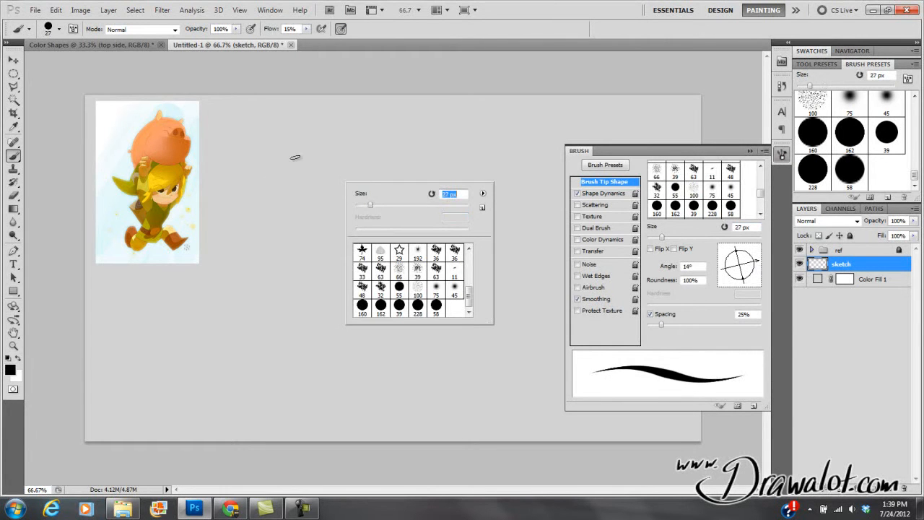
key("Return")
Step: Paint several curved test strokes with the 27 px flat brush and clear them from the sketch layer
left_click_drag(255, 184, 455, 265)
mouse_move(288, 246)
left_mouse_down()
mouse_move(426, 150)
mouse_move(348, 226)
left_mouse_up()
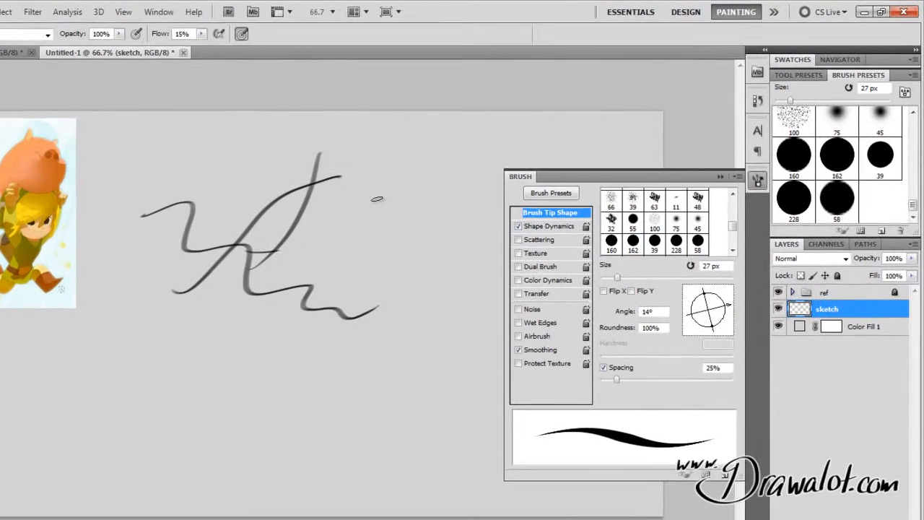
left_click_drag(396, 173, 333, 318)
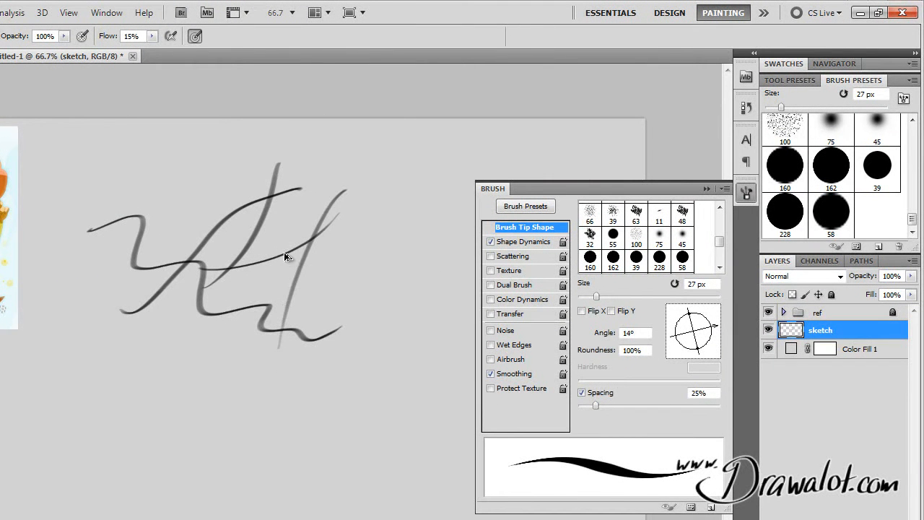
key("ctrl+alt+z")
key("ctrl+alt+z")
key("ctrl+a")
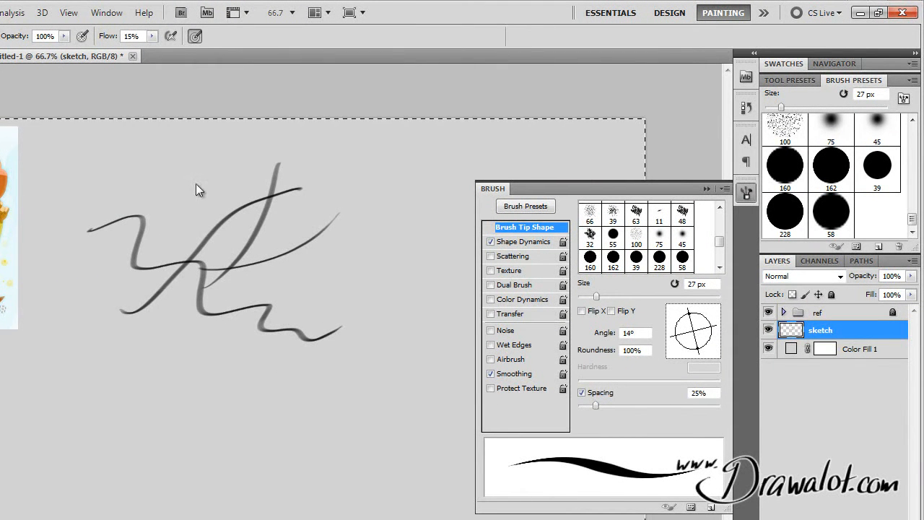
key("Delete")
key("ctrl+d")
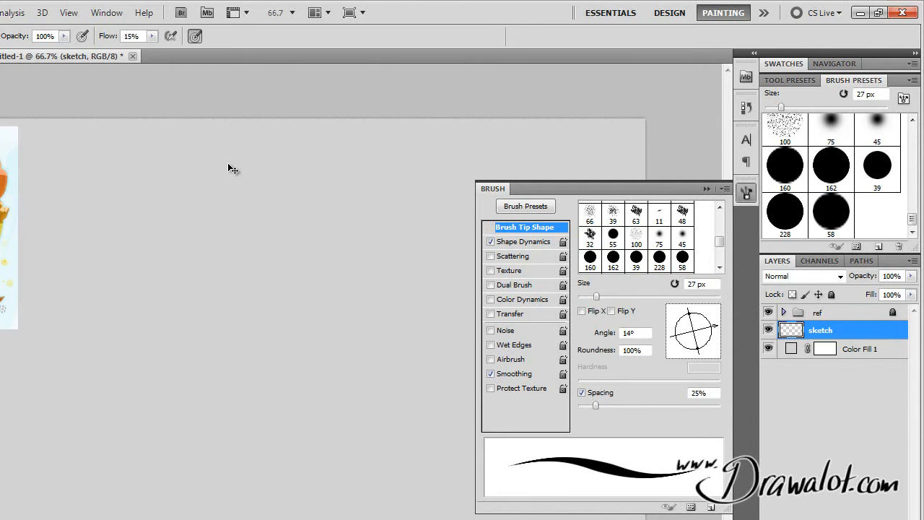
Step: Set the brush flow to 9%, test it with one curved stroke and undo the stroke
left_click(153, 37)
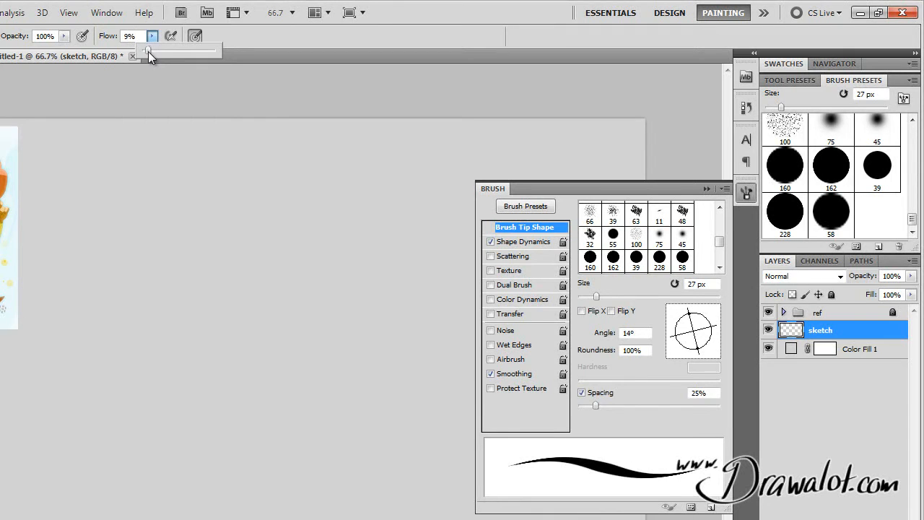
left_click_drag(149, 51, 148, 52)
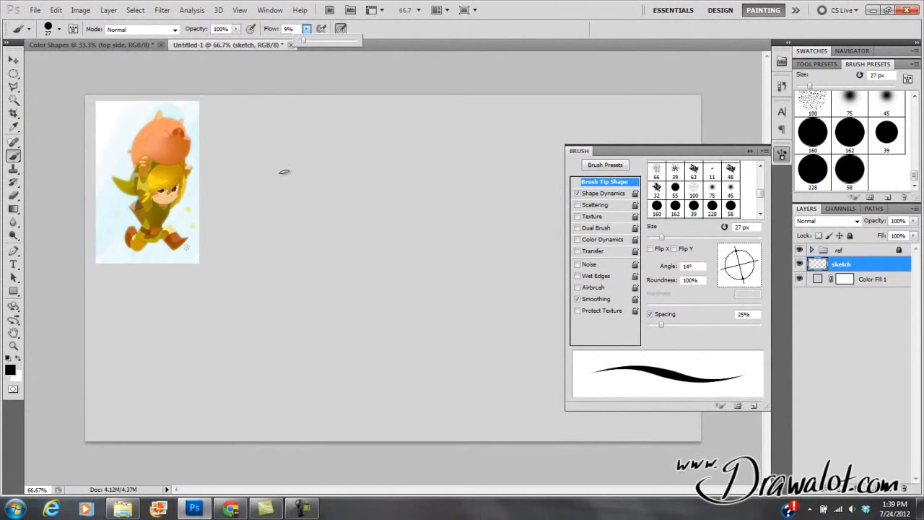
left_click_drag(287, 160, 341, 302)
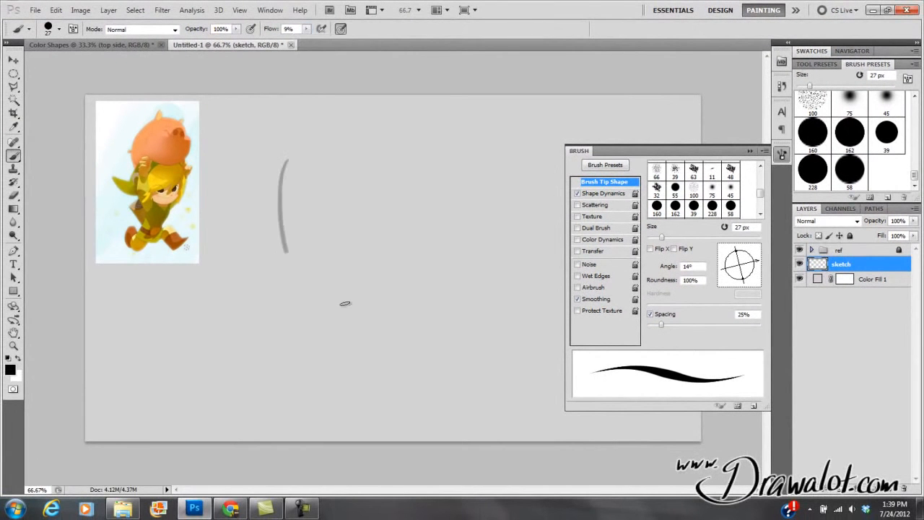
key("ctrl+z")
Step: Set the flat brush's size to 13 px and collapse the brush settings
right_click(316, 153)
left_click_drag(342, 178, 336, 177)
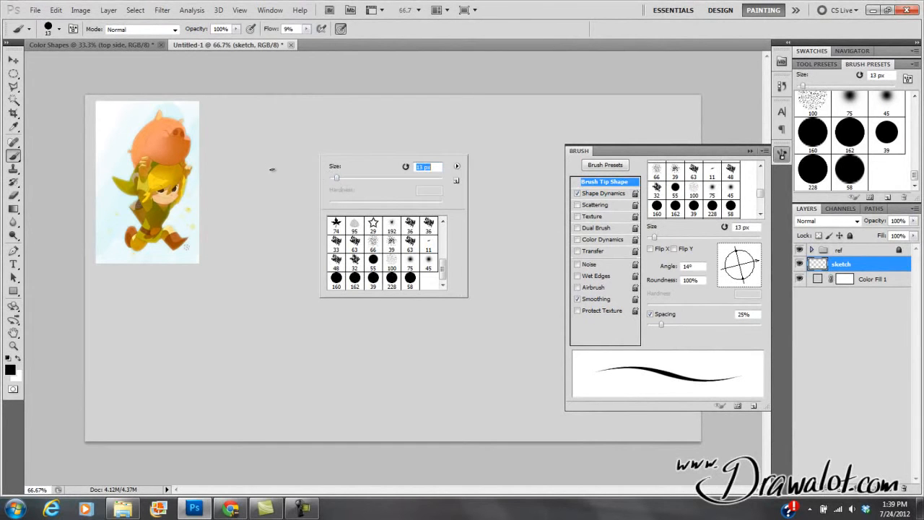
key("Return")
left_click(751, 151)
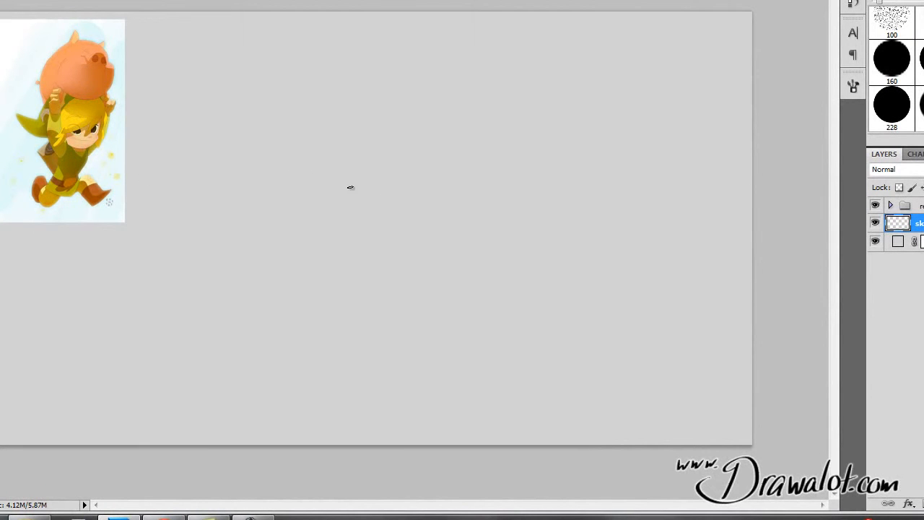
Step: Sketch a light gesture of the running character with a head circle, a curved spine line and two bent leg lines
left_click_drag(325, 163, 401, 81)
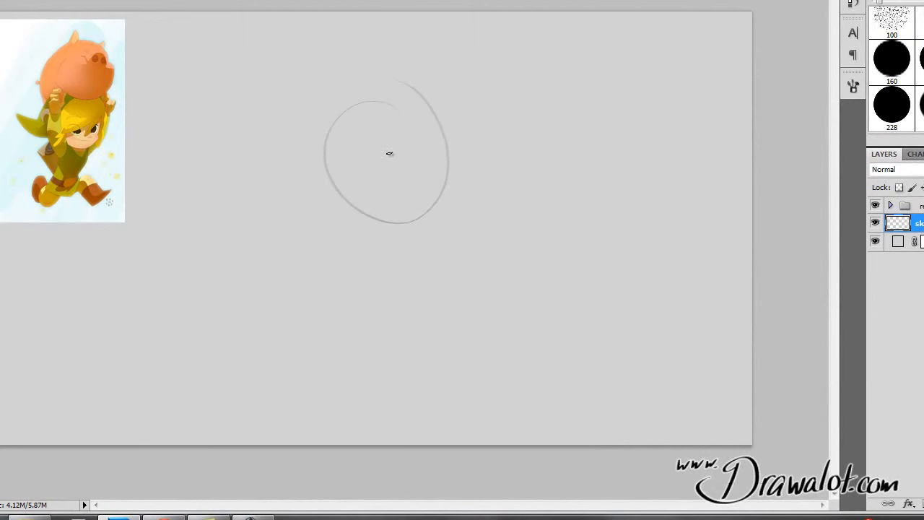
mouse_move(384, 148)
left_mouse_down()
mouse_move(352, 317)
mouse_move(318, 375)
left_mouse_up()
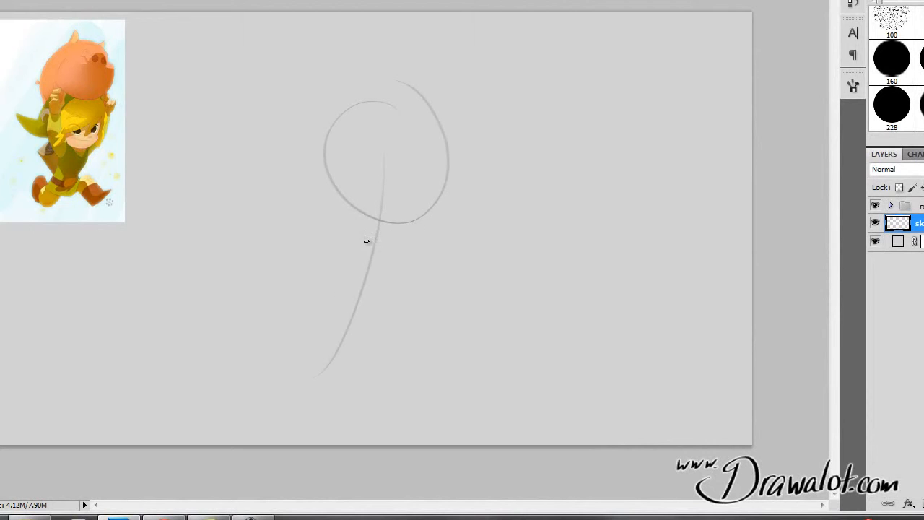
left_click_drag(237, 348, 336, 371)
left_click_drag(369, 300, 493, 376)
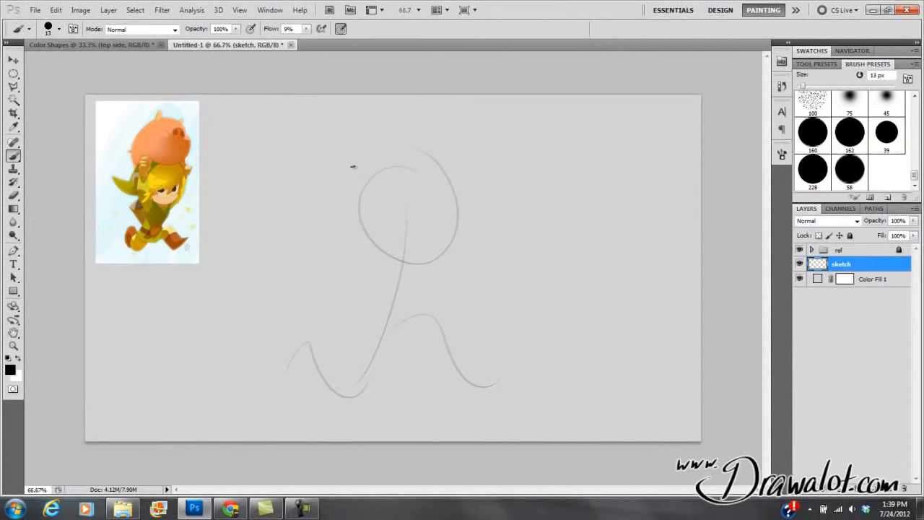
Step: Sketch the character's raised arms and blocky hands on both sides of the head
left_click_drag(359, 153, 362, 297)
mouse_move(449, 179)
left_mouse_down()
mouse_move(478, 149)
mouse_move(479, 192)
mouse_move(457, 186)
left_mouse_up()
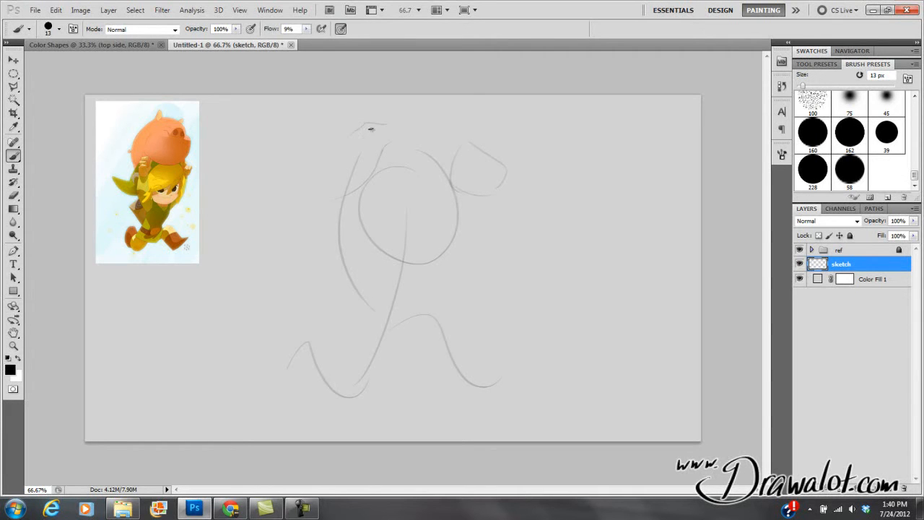
left_click_drag(330, 150, 337, 194)
left_click_drag(322, 231, 319, 257)
Step: Sketch the face with eyes, brow line, mouth and hair lines, and add the sleeve and belt lines
mouse_move(372, 229)
left_mouse_down()
mouse_move(459, 204)
mouse_move(443, 230)
mouse_move(398, 209)
mouse_move(422, 215)
left_mouse_up()
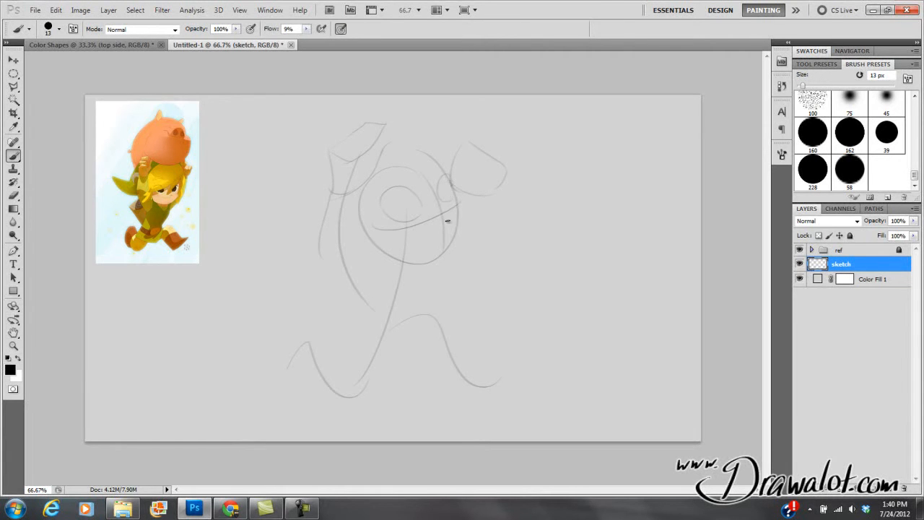
left_click_drag(426, 244, 402, 244)
left_click_drag(432, 151, 391, 229)
left_click_drag(359, 219, 373, 287)
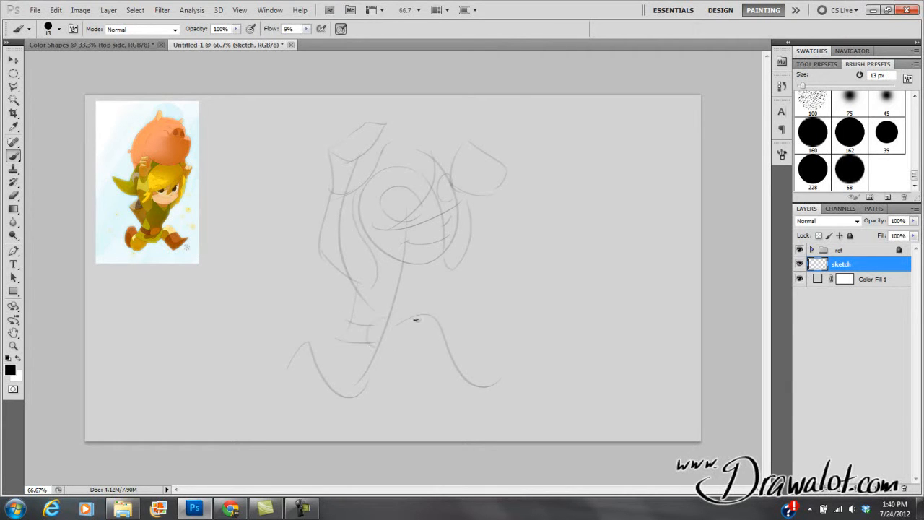
Step: Outline the front leg and its pointed boot around the gesture line
mouse_move(468, 335)
left_mouse_down()
mouse_move(438, 360)
mouse_move(441, 371)
mouse_move(430, 369)
mouse_move(462, 400)
left_mouse_up()
left_click_drag(510, 370, 473, 403)
left_click_drag(492, 371, 470, 341)
left_click_drag(421, 301, 455, 319)
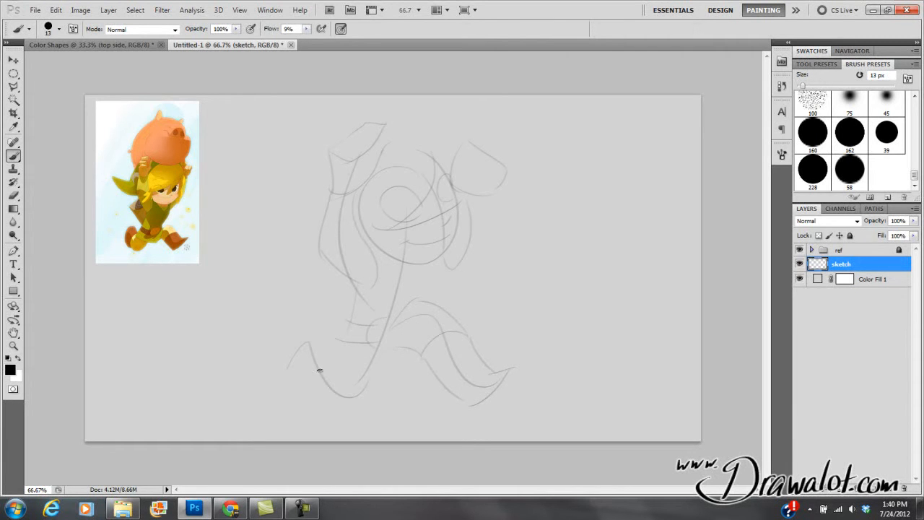
Step: Outline the tunic skirt, the rear bent leg and its boot around the gesture lines
left_click_drag(331, 363, 389, 386)
left_click_drag(396, 336, 387, 390)
mouse_move(351, 303)
left_mouse_down()
mouse_move(327, 356)
mouse_move(336, 366)
mouse_move(335, 346)
mouse_move(301, 356)
mouse_move(333, 349)
mouse_move(310, 364)
mouse_move(327, 377)
mouse_move(311, 379)
mouse_move(339, 403)
mouse_move(329, 393)
mouse_move(348, 406)
left_mouse_up()
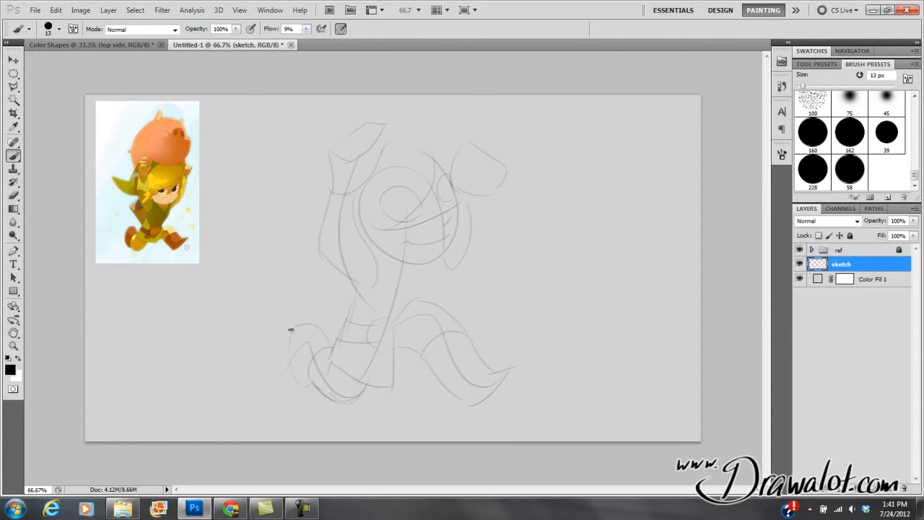
left_click_drag(287, 350, 310, 386)
Step: Add eye details and hair strands to the face and draw the front contour of the torso
mouse_move(399, 190)
left_mouse_down()
mouse_move(417, 209)
mouse_move(444, 188)
left_mouse_up()
left_click_drag(443, 162, 446, 190)
left_click_drag(443, 175, 436, 200)
Step: Scale the sketch down proportionally to 82.70% and move it lower on the canvas to leave room above the head
left_click(13, 62)
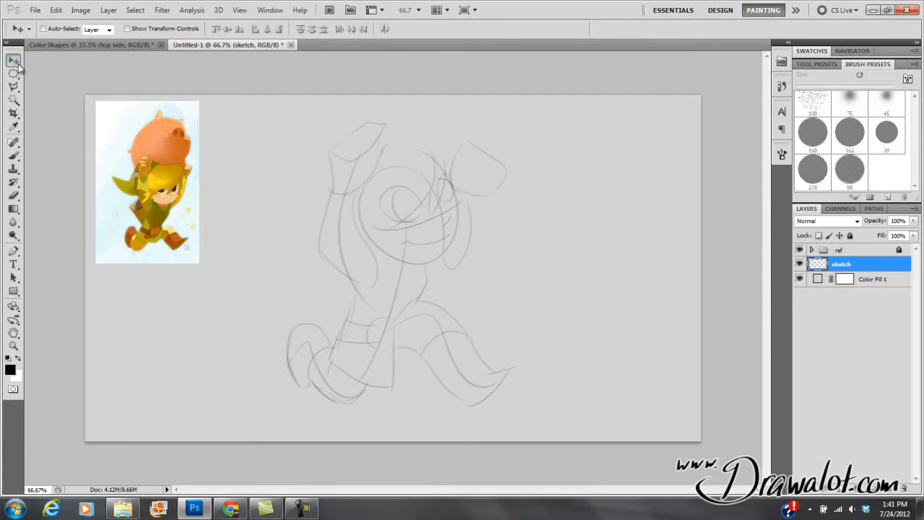
mouse_move(416, 222)
left_mouse_down()
mouse_move(412, 247)
mouse_move(409, 236)
left_mouse_up()
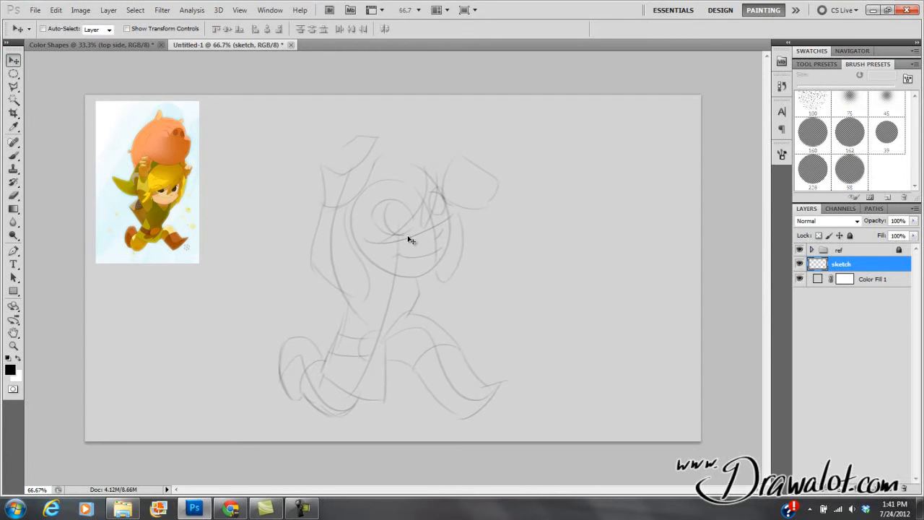
key("ctrl+t")
left_click_drag(508, 134, 476, 157)
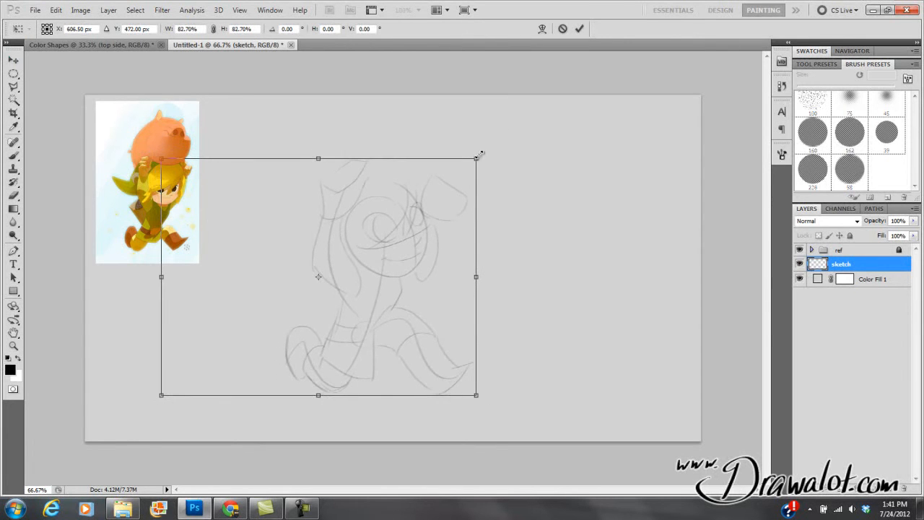
key("Return")
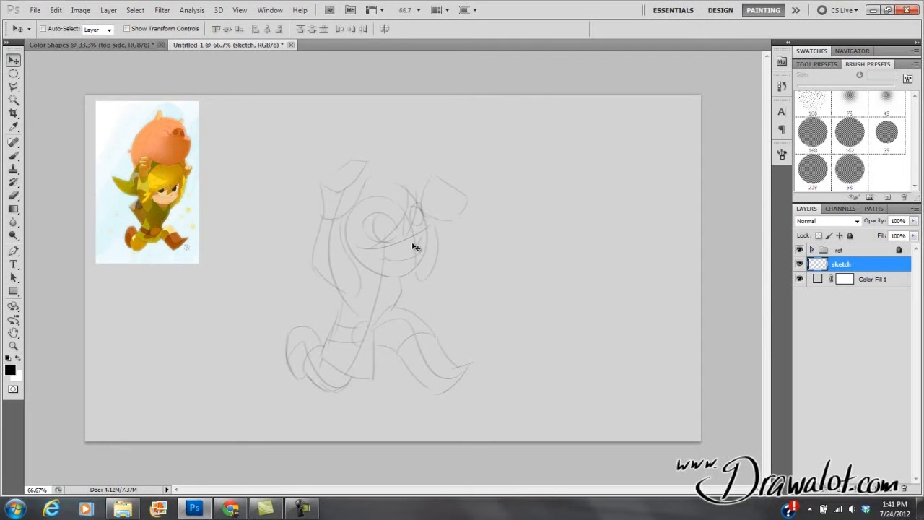
left_click_drag(399, 251, 423, 277)
Step: With the brush, sketch the pig held above the character's head, including its round body, snout and pointed ear
key("b")
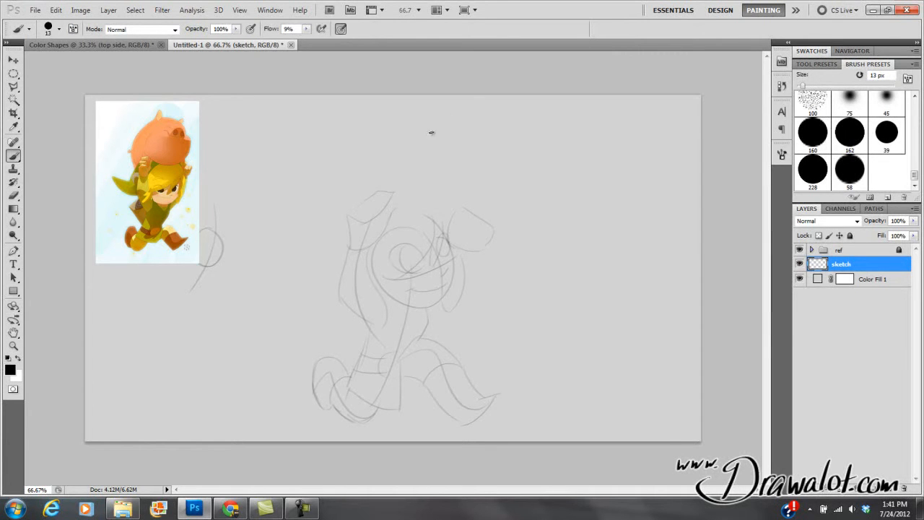
left_click_drag(448, 138, 407, 130)
left_click_drag(377, 162, 379, 190)
mouse_move(464, 154)
left_mouse_down()
mouse_move(482, 172)
mouse_move(488, 199)
left_mouse_up()
mouse_move(458, 155)
left_mouse_down()
mouse_move(445, 143)
mouse_move(426, 146)
mouse_move(468, 158)
left_mouse_up()
mouse_move(373, 143)
left_mouse_down()
mouse_move(400, 108)
mouse_move(405, 116)
left_mouse_up()
left_click_drag(388, 131, 337, 217)
Step: Sketch the pointed hat tail behind the character, add fingers to both hands and outline the front arm
left_click_drag(285, 241, 297, 253)
mouse_move(374, 216)
left_mouse_down()
mouse_move(364, 226)
mouse_move(369, 194)
left_mouse_up()
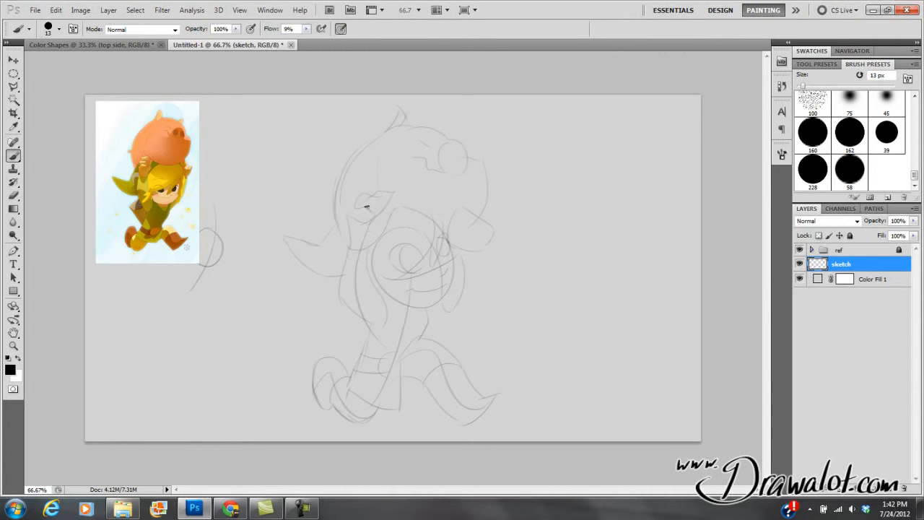
left_click_drag(391, 188, 395, 192)
left_click_drag(465, 223, 477, 209)
left_click_drag(480, 246, 472, 253)
left_click_drag(462, 295, 440, 320)
Step: Try darkening the sketch layer with Brightness/Contrast at brightness -150 and contrast 99
left_click(80, 10)
mouse_move(105, 39)
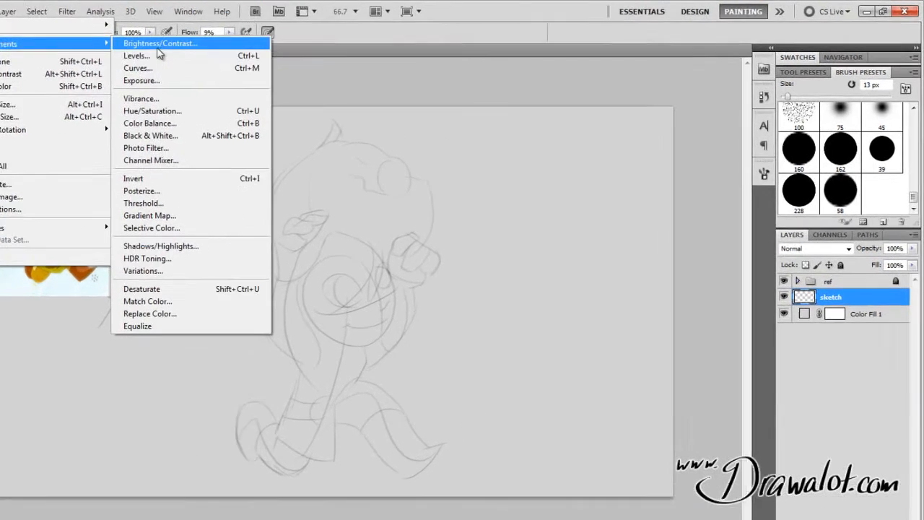
left_click(158, 48)
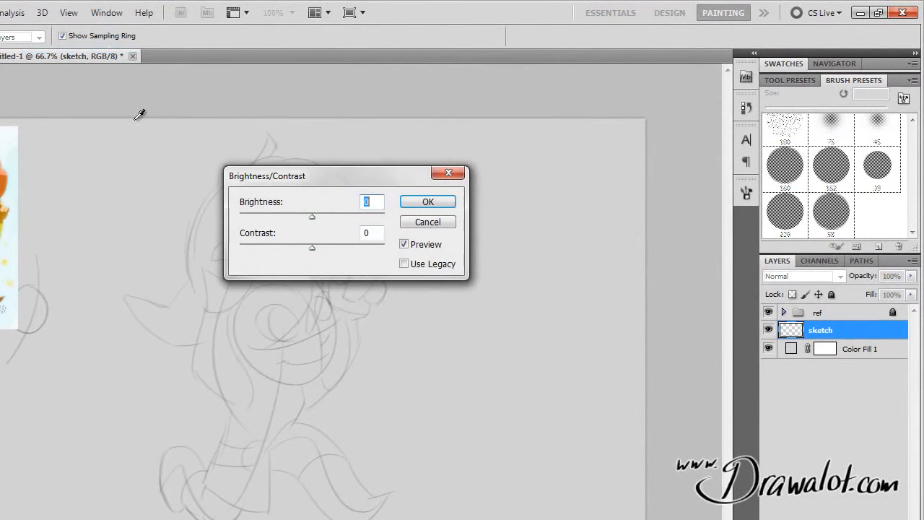
left_click_drag(414, 159, 573, 119)
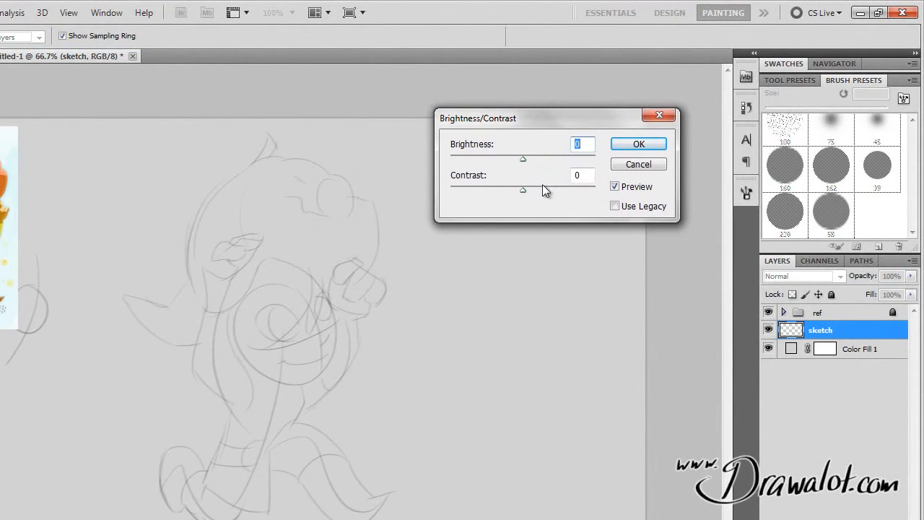
left_click_drag(523, 189, 594, 186)
left_click_drag(523, 159, 454, 181)
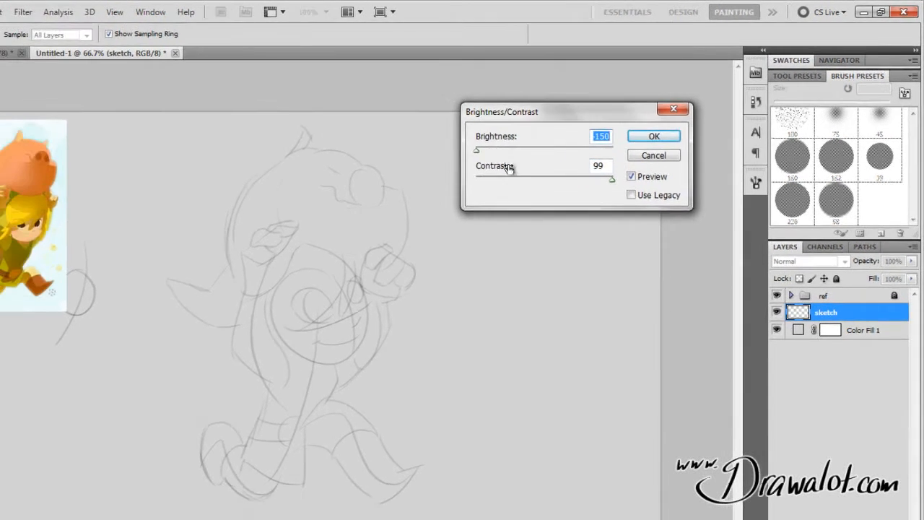
left_click(692, 117)
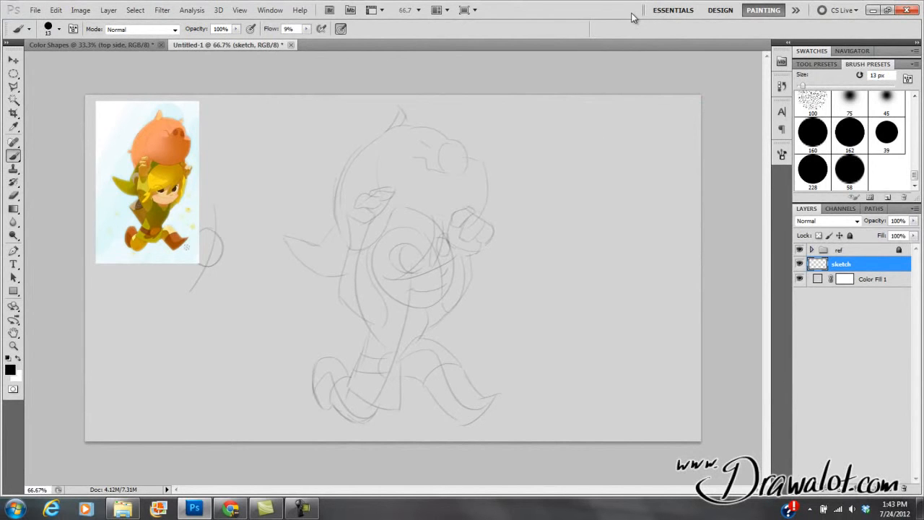
Step: Try strengthening the sketch lines with Levels by lowering the white input level
key("ctrl+l")
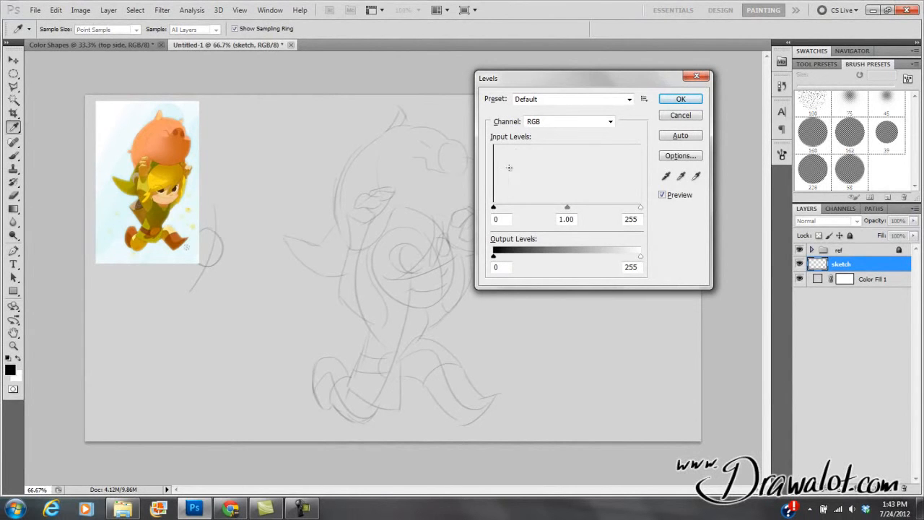
left_click_drag(640, 208, 499, 211)
left_click(676, 117)
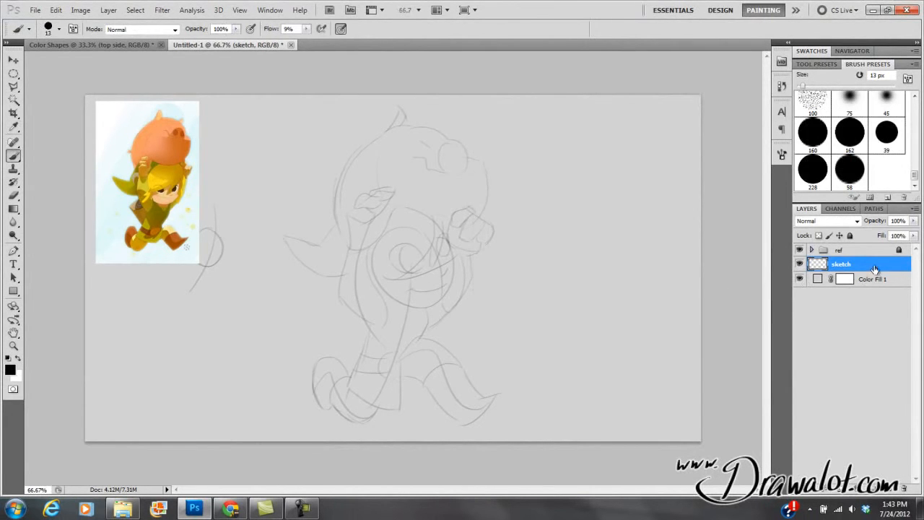
Step: Darken the sketch by duplicating its layer four times and merging all five sketch layers into one
mouse_move(818, 267)
left_mouse_down()
mouse_move(824, 261)
mouse_move(818, 266)
left_mouse_up()
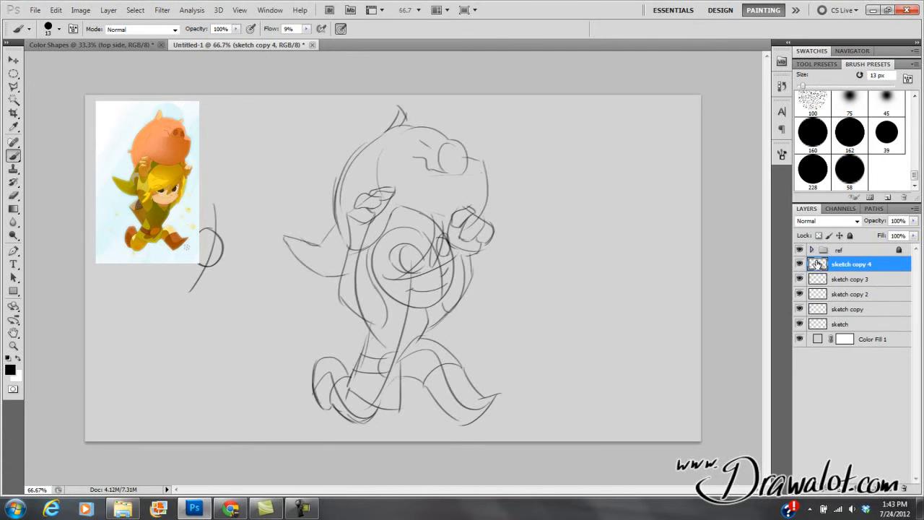
left_click(821, 324, "shift")
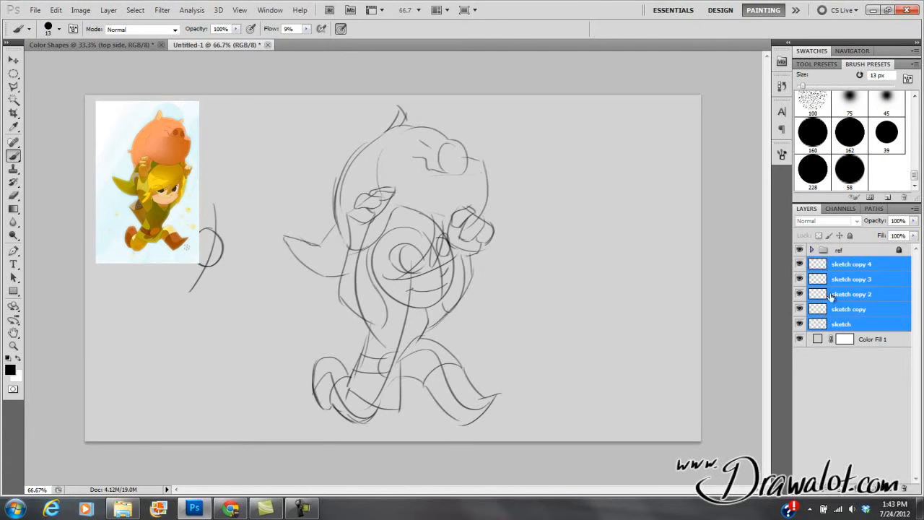
left_click(914, 209)
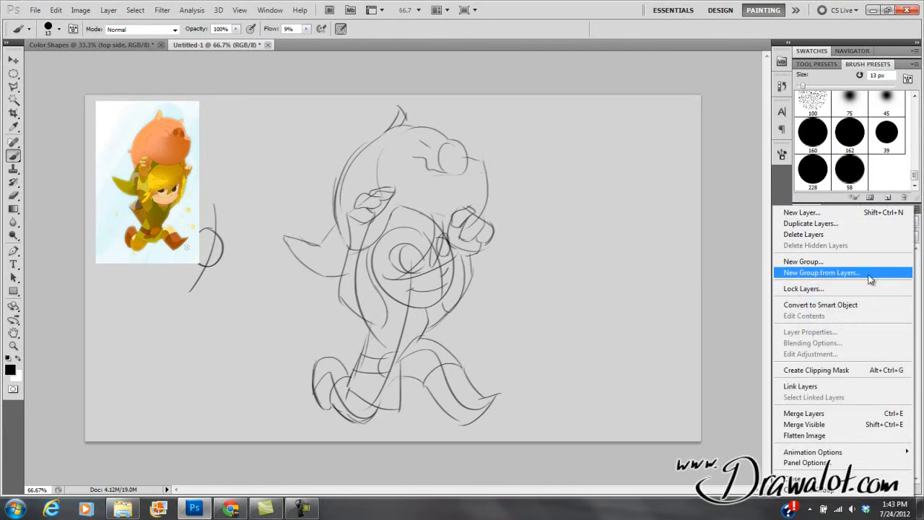
left_click(814, 414)
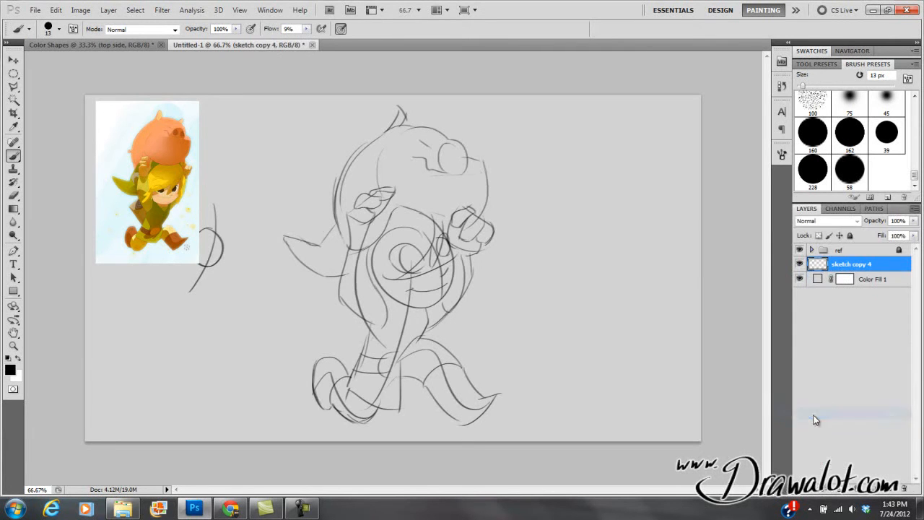
left_click(799, 264)
left_click(799, 264)
Step: With the Eraser at 17% flow and 0% hardness, fade the construction lines through the character's face, torso and waist
key("e")
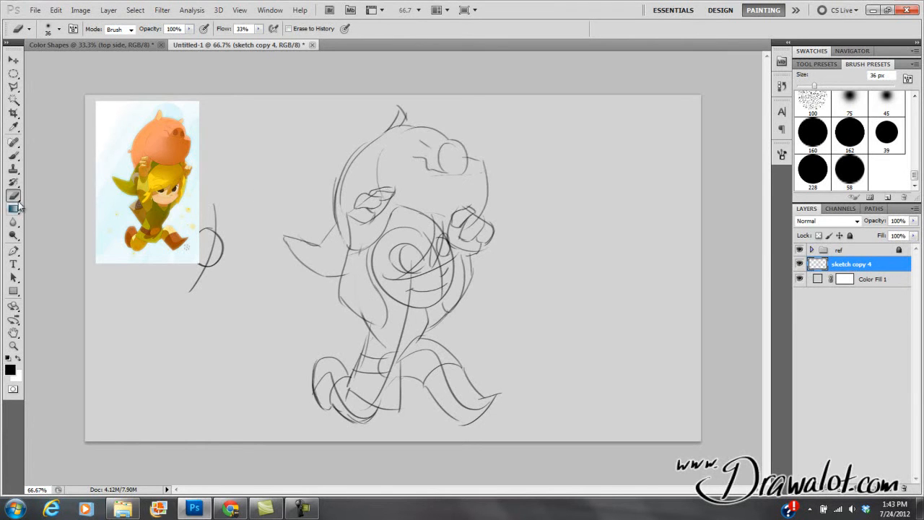
left_click(258, 29)
left_click_drag(258, 42, 252, 42)
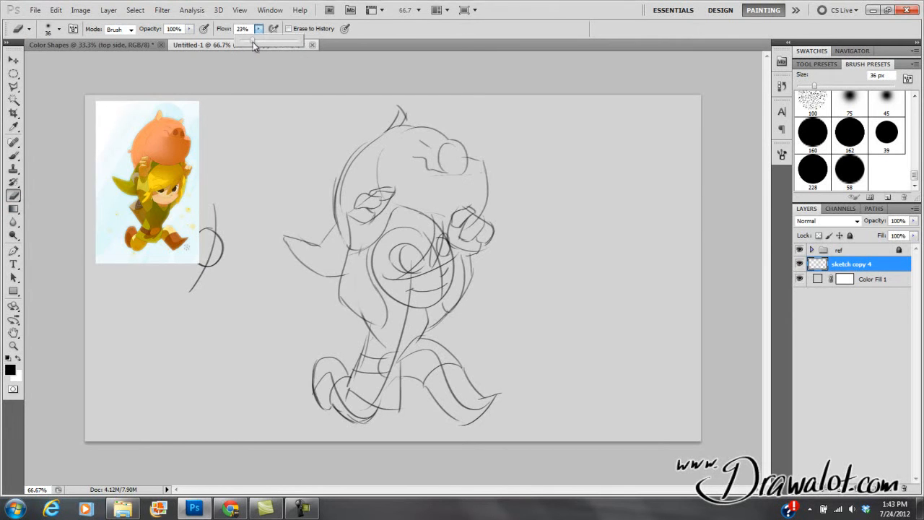
left_click(58, 29)
left_click(17, 85)
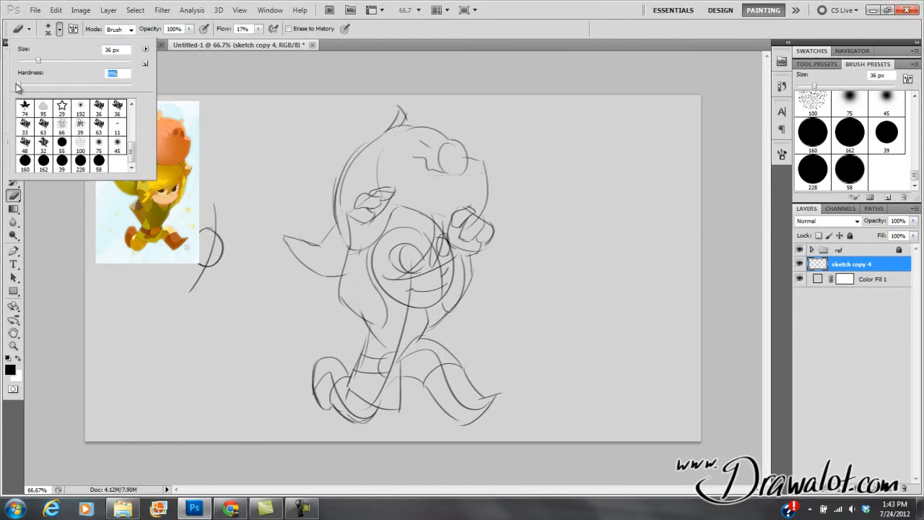
mouse_move(364, 249)
left_mouse_down()
mouse_move(382, 347)
mouse_move(387, 339)
mouse_move(363, 329)
mouse_move(380, 351)
mouse_move(383, 332)
mouse_move(371, 332)
mouse_move(420, 326)
mouse_move(403, 335)
mouse_move(406, 315)
mouse_move(400, 340)
left_mouse_up()
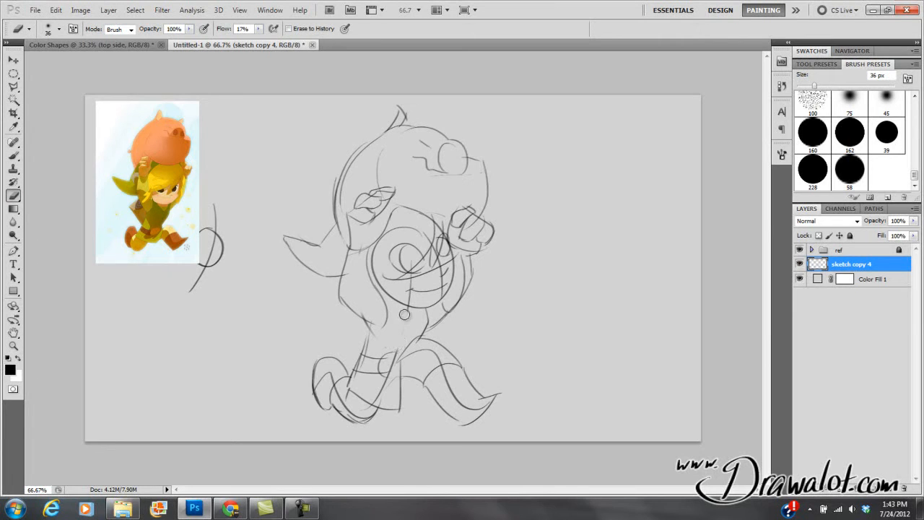
left_click_drag(409, 299, 411, 283)
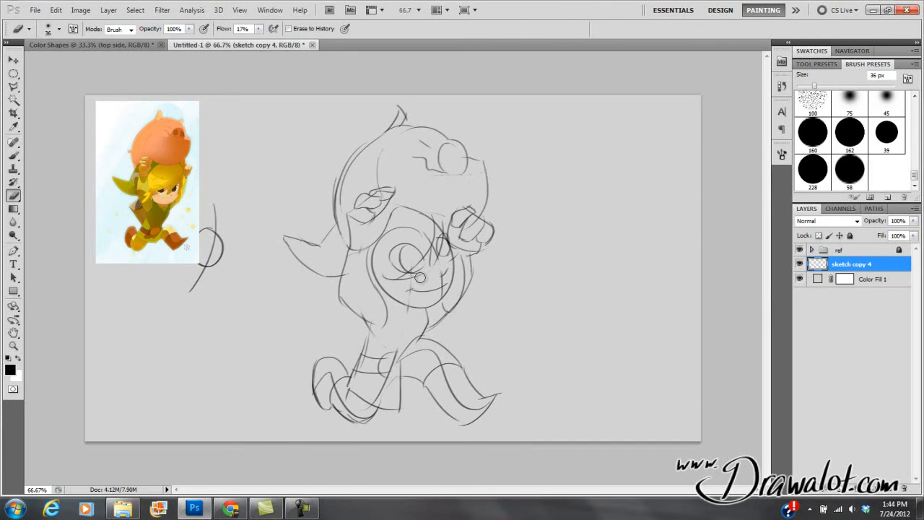
left_click_drag(415, 281, 405, 312)
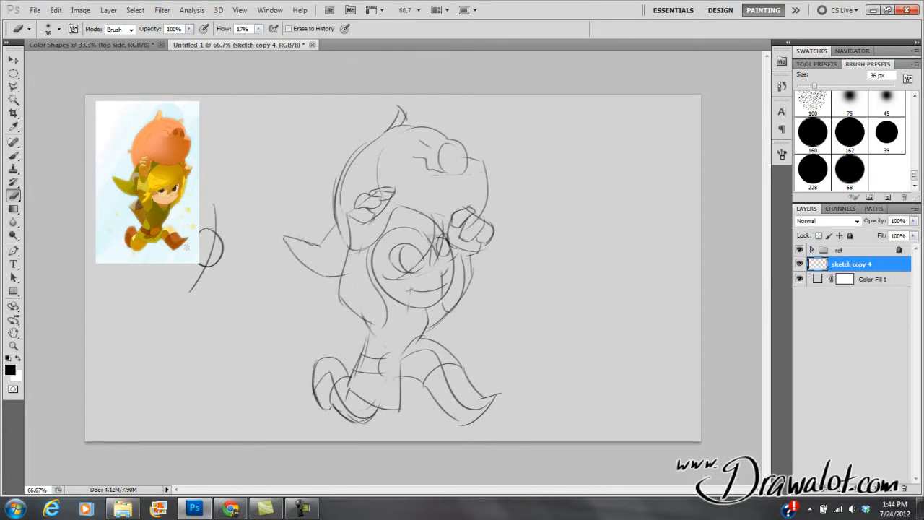
Step: With the Brush tool active, inspect the character's face at up to 300% zoom and return to the full canvas
key("b")
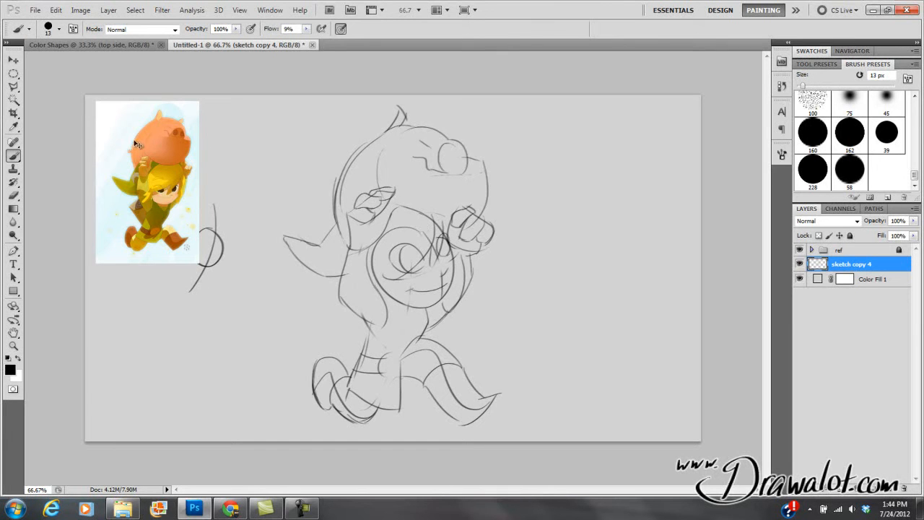
left_click(409, 275, "ctrl")
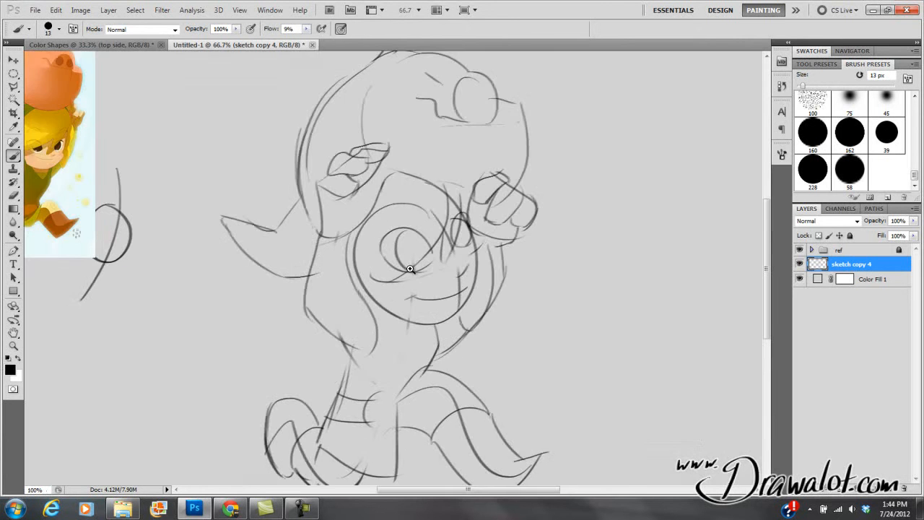
left_click(416, 262, "ctrl")
left_click(417, 261, "ctrl")
left_click_drag(416, 260, 587, 233)
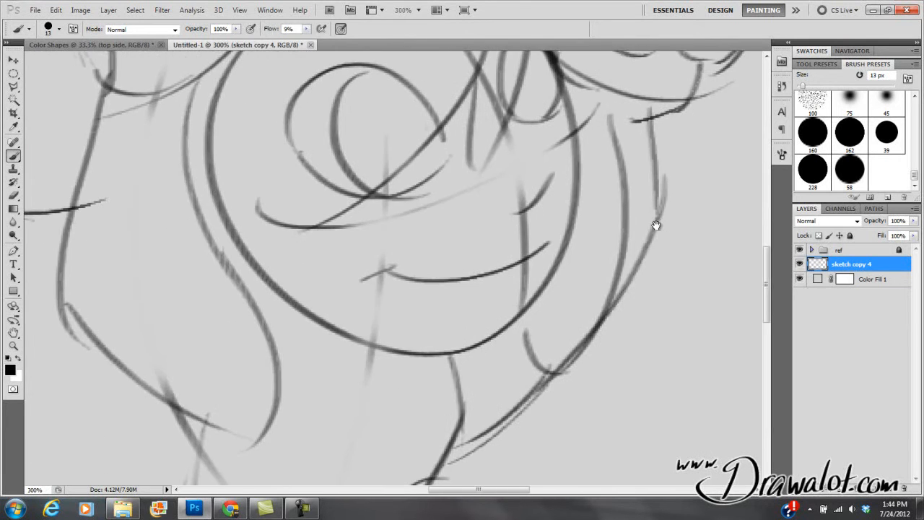
left_click(376, 261, "alt")
left_click(384, 263, "alt")
left_click(384, 263, "alt")
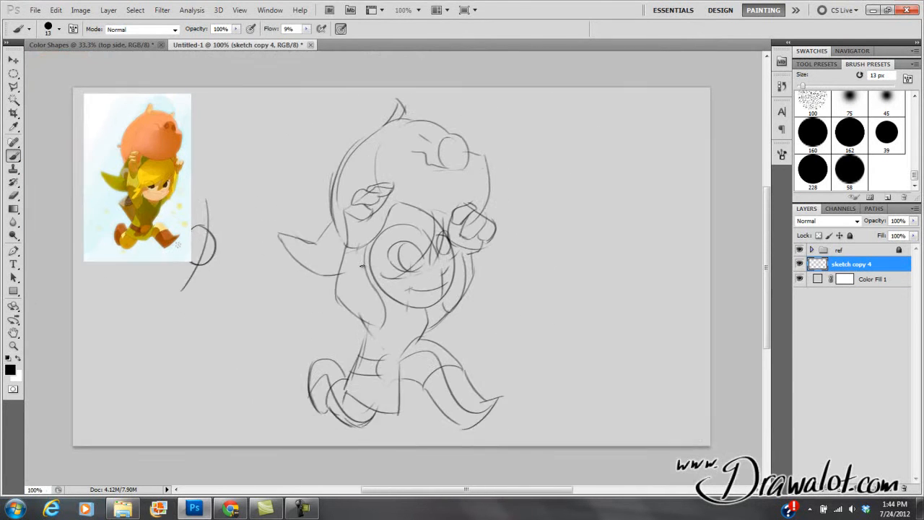
Step: Inspect the head and raised hands at 200% using the Zoom and Hand tools
left_click(14, 334)
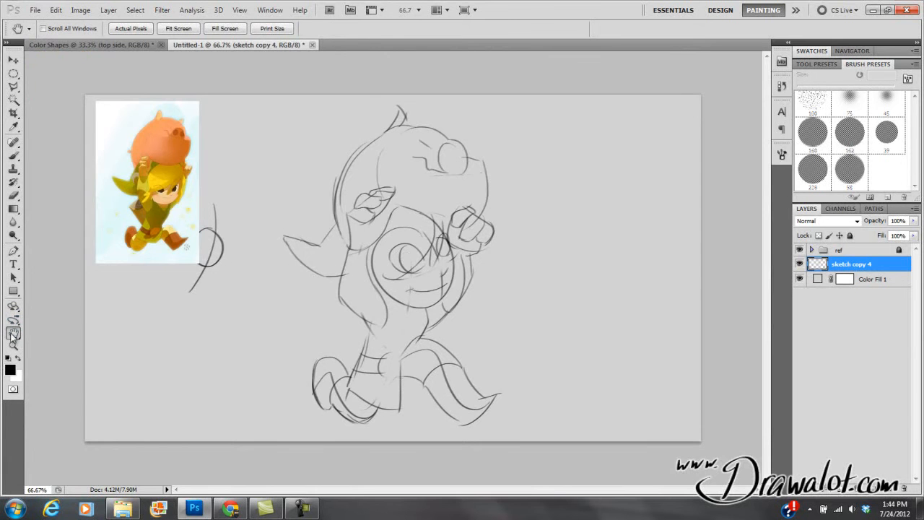
left_click(14, 346)
left_click(433, 239)
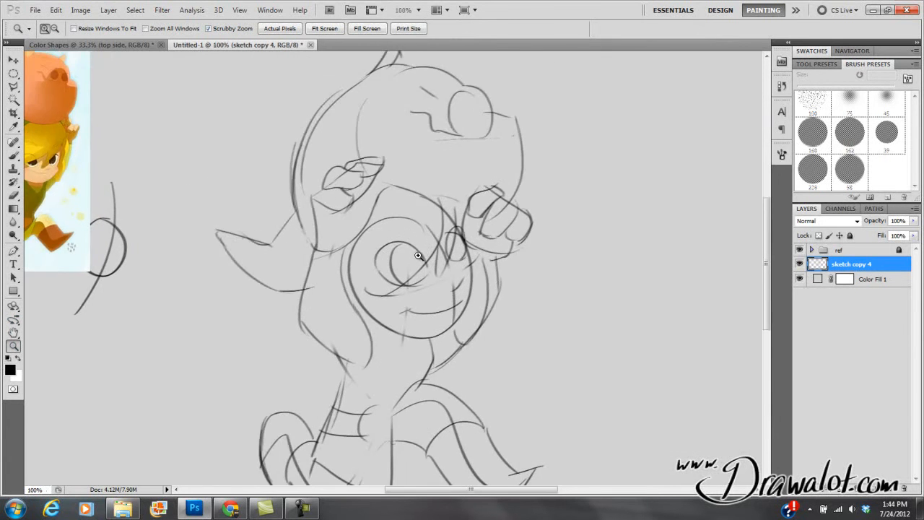
left_click(13, 334)
mouse_move(334, 275)
left_mouse_down()
mouse_move(597, 267)
mouse_move(231, 274)
left_mouse_up()
left_click_drag(453, 243, 488, 242)
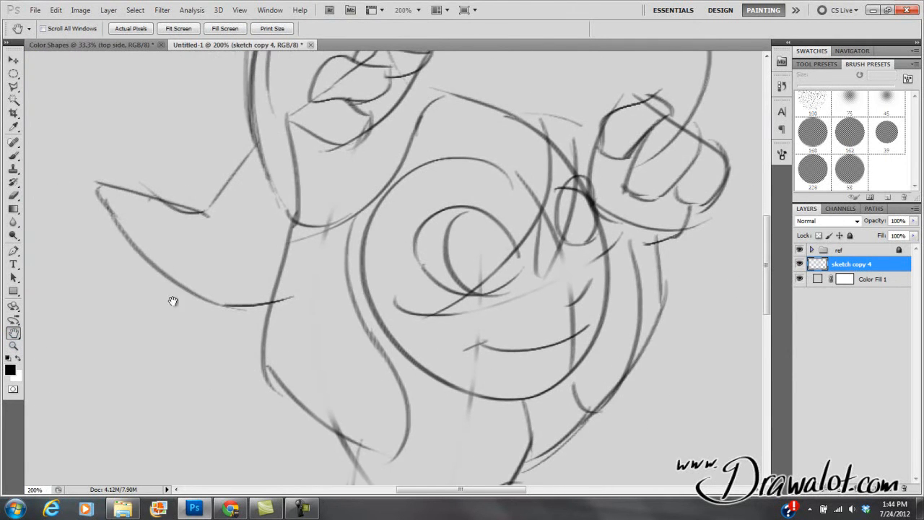
mouse_move(515, 286)
left_mouse_down()
mouse_move(431, 288)
mouse_move(490, 388)
left_mouse_up()
Step: Examine the legs and waist lines at 100% and 300%, and return to the face at 200%
left_click(453, 268, "ctrl")
left_click(450, 284, "alt")
left_click(451, 282, "alt")
left_click_drag(477, 272, 514, 184)
left_click_drag(450, 320, 512, 200)
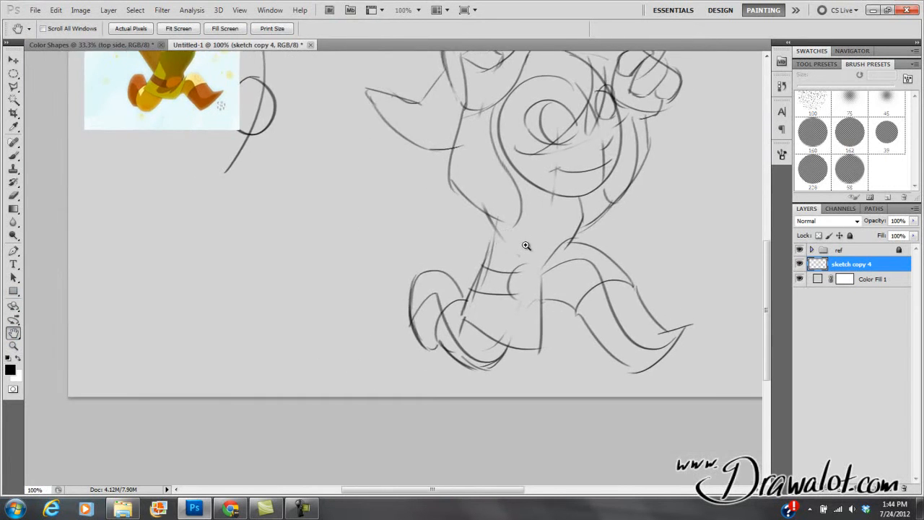
left_click(528, 245, "ctrl")
left_click(530, 243, "ctrl")
left_click_drag(472, 240, 287, 253)
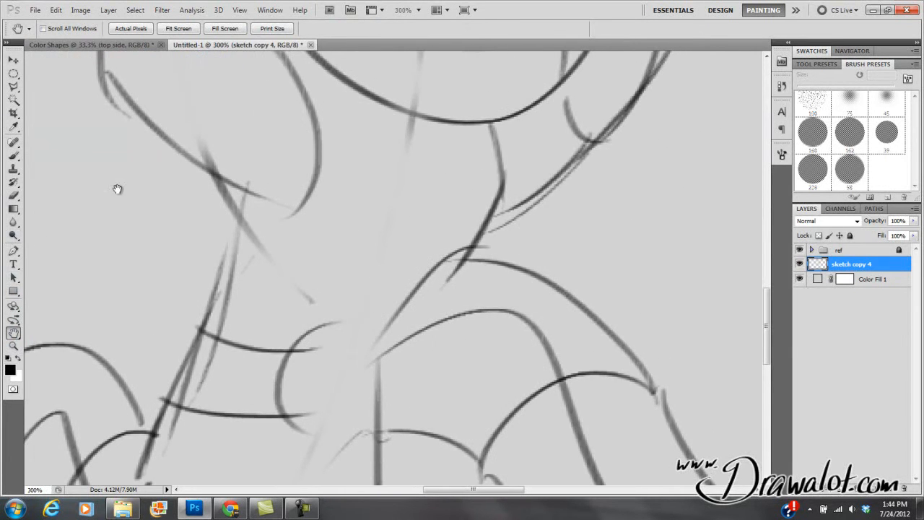
left_click_drag(506, 196, 449, 330)
left_click(454, 275, "alt")
left_click_drag(452, 215, 478, 326)
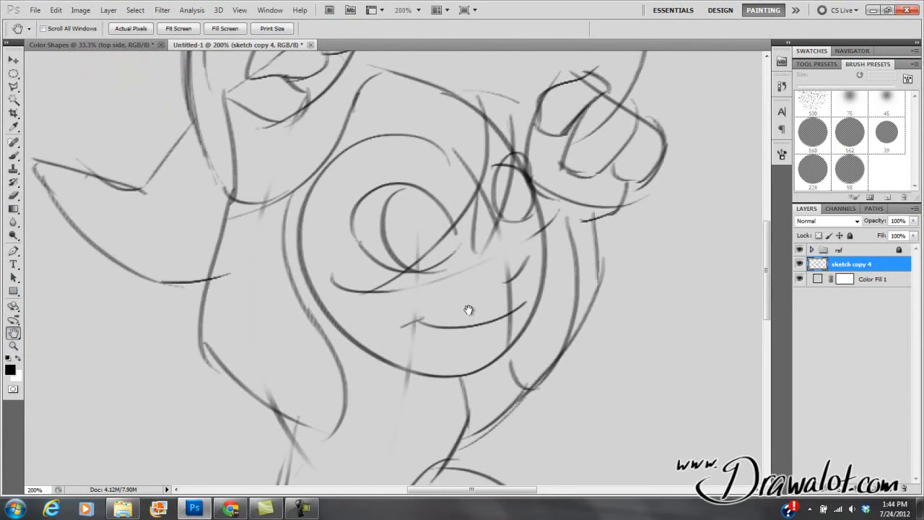
Step: Compare the face lines at 300%, 100% and 200% zoom and center the head in view
left_click(420, 252)
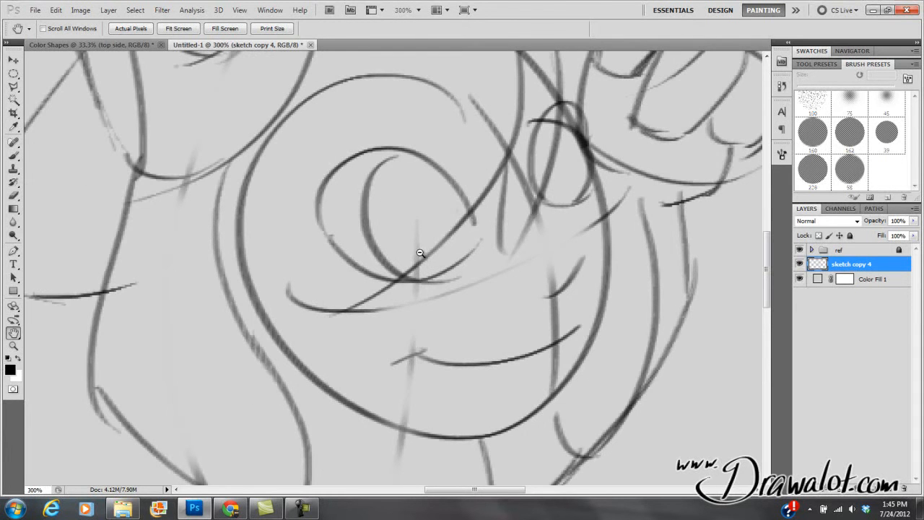
left_click(421, 258, "alt")
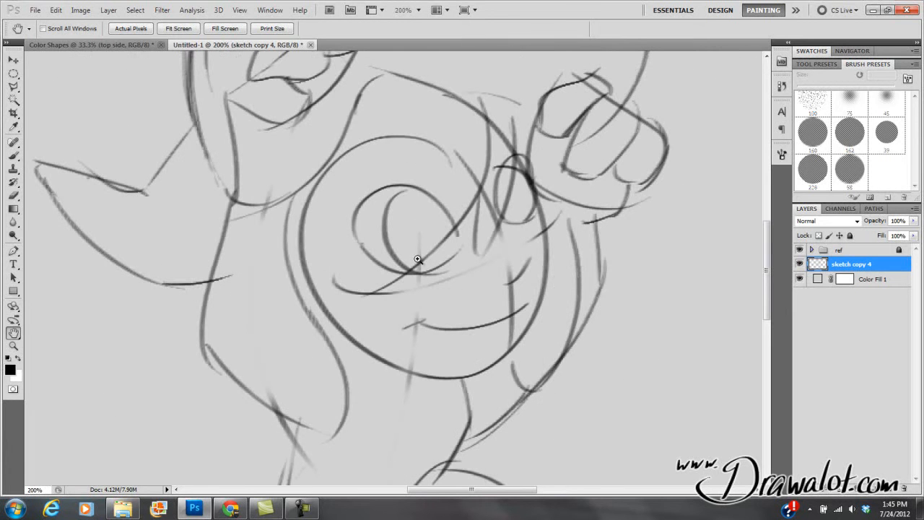
left_click(418, 259, "alt")
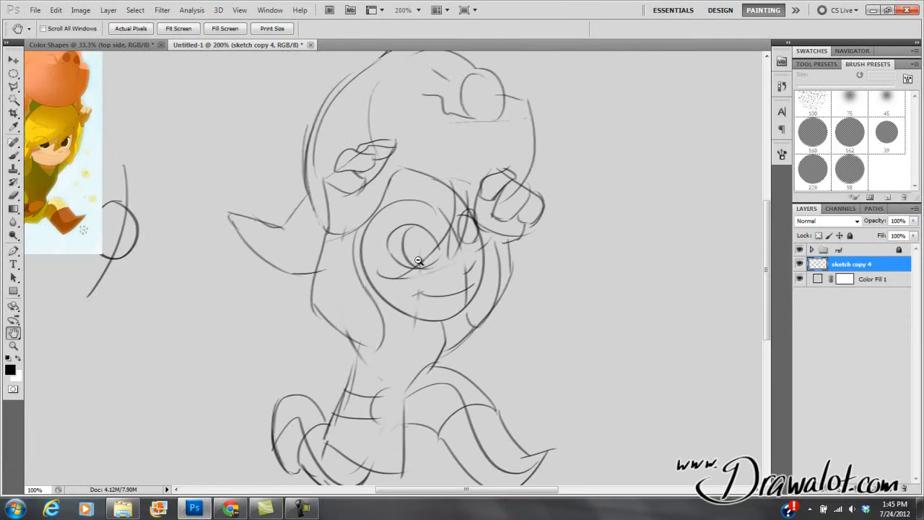
left_click(419, 262, "ctrl")
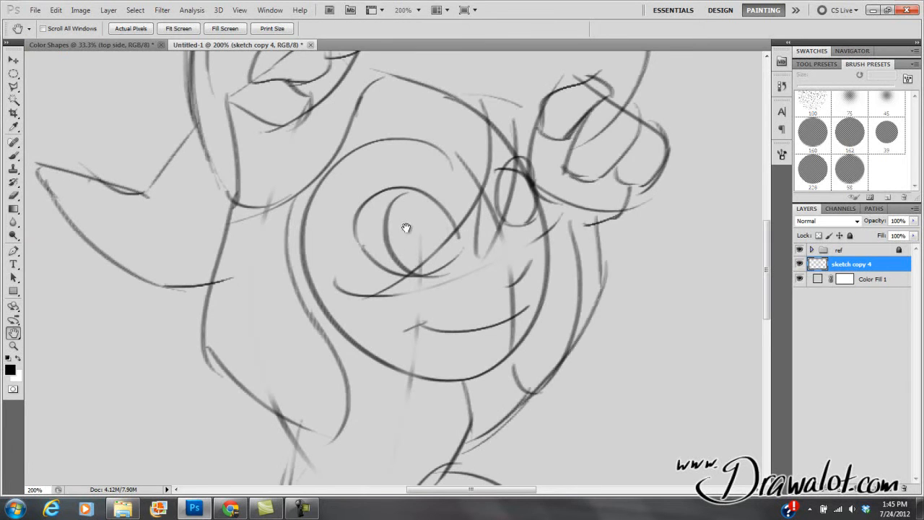
mouse_move(381, 233)
left_mouse_down()
mouse_move(412, 268)
mouse_move(253, 320)
mouse_move(570, 220)
mouse_move(461, 314)
mouse_move(502, 459)
mouse_move(430, 429)
mouse_move(498, 234)
mouse_move(459, 254)
mouse_move(484, 245)
mouse_move(493, 225)
left_mouse_up()
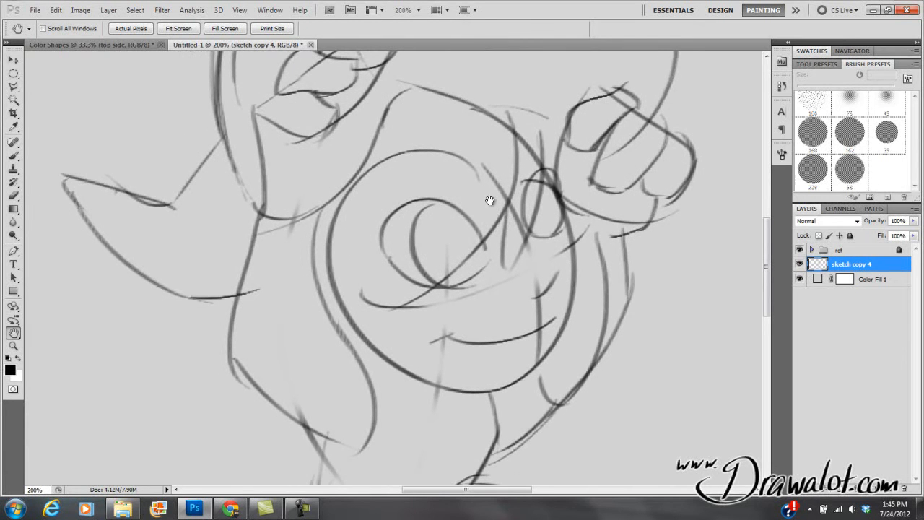
Step: Activate the Brush tool and hide all panels so the canvas fills the workspace
key("Tab")
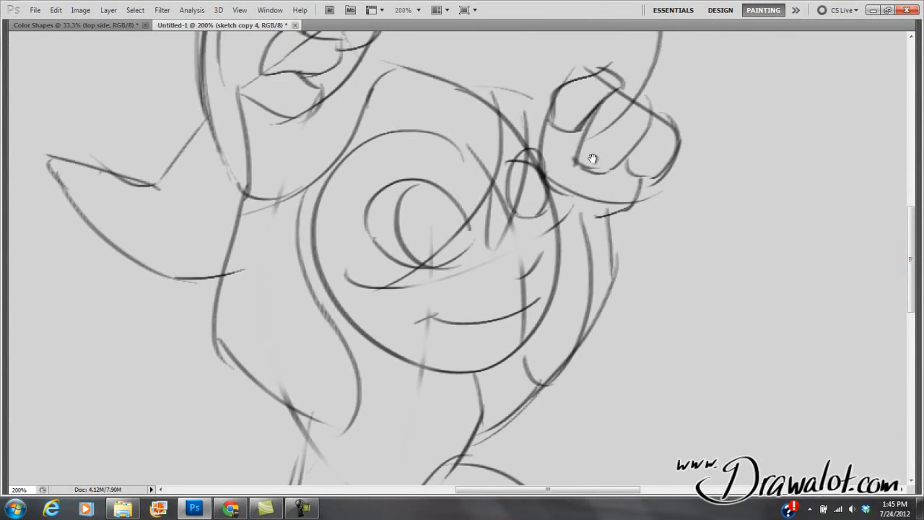
key("Tab")
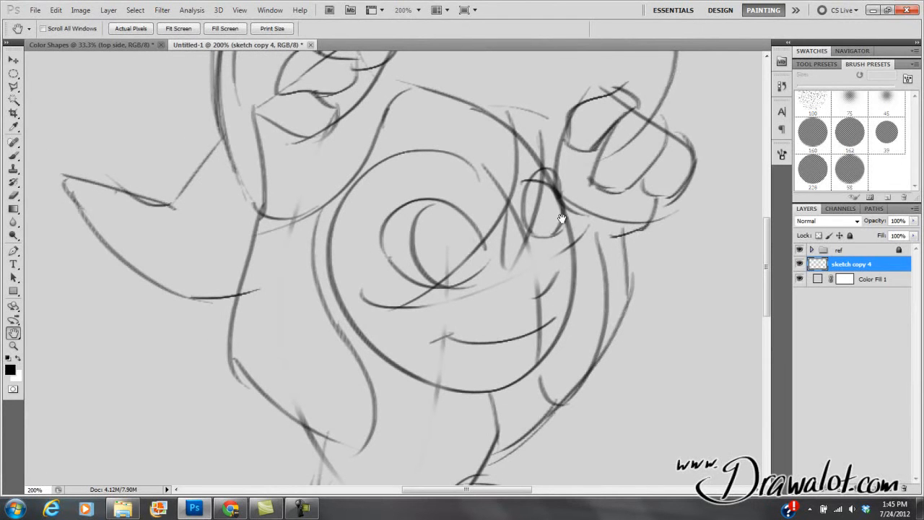
key("b")
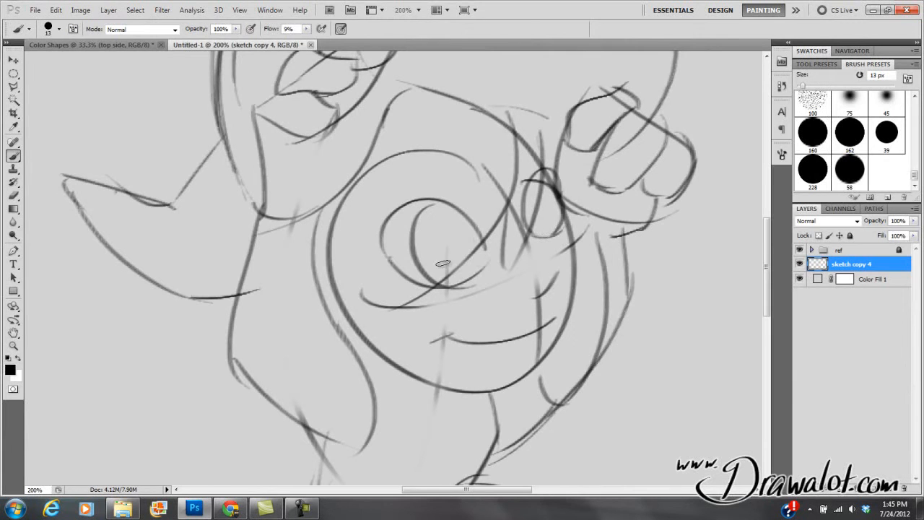
key("Tab")
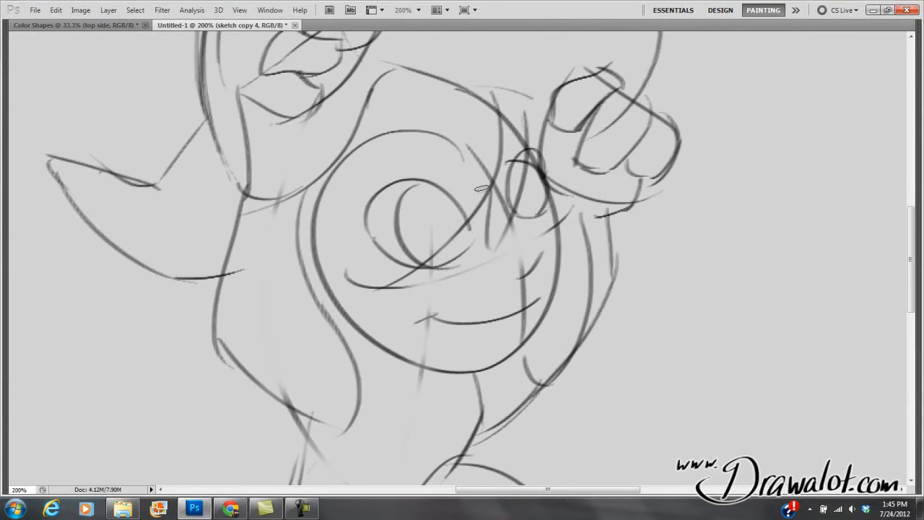
Step: Erase the stray and overlapping construction lines around the rear boot and the legs
scroll(554, 277, "down", 7)
mouse_move(518, 192)
left_mouse_down()
mouse_move(479, 216)
mouse_move(461, 193)
left_mouse_up()
mouse_move(245, 288)
left_mouse_down()
mouse_move(210, 323)
mouse_move(211, 310)
left_mouse_up()
mouse_move(285, 329)
left_mouse_down()
mouse_move(272, 358)
mouse_move(329, 404)
mouse_move(268, 354)
mouse_move(288, 329)
left_mouse_up()
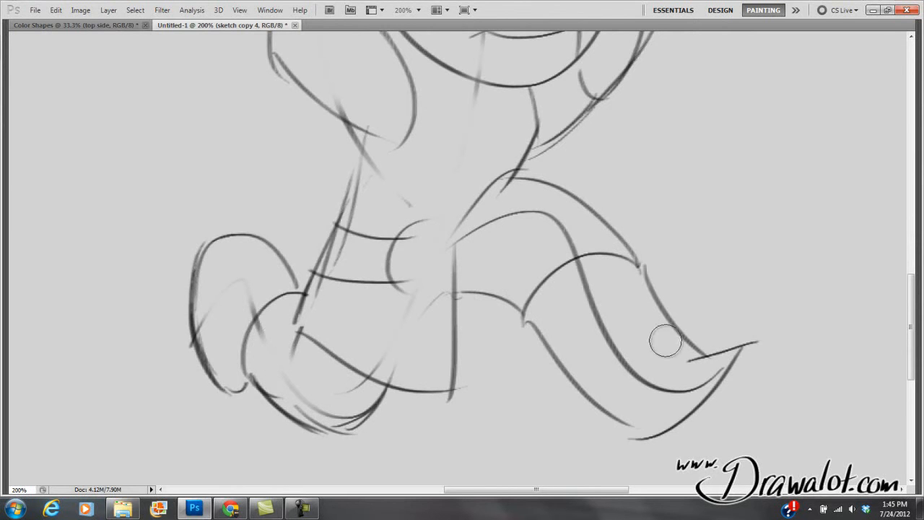
mouse_move(592, 295)
left_mouse_down()
mouse_move(618, 341)
mouse_move(620, 363)
mouse_move(620, 335)
mouse_move(641, 366)
mouse_move(676, 383)
mouse_move(645, 382)
mouse_move(615, 346)
left_mouse_up()
Step: Fade the vertical construction line crossing the face beside the nose and mouth with the soft Eraser
mouse_move(525, 232)
left_mouse_down()
mouse_move(563, 233)
mouse_move(541, 219)
mouse_move(499, 214)
mouse_move(553, 227)
mouse_move(526, 214)
mouse_move(502, 218)
mouse_move(522, 346)
left_mouse_up()
key("space")
left_click_drag(498, 283, 524, 320)
left_click_drag(538, 202, 492, 315)
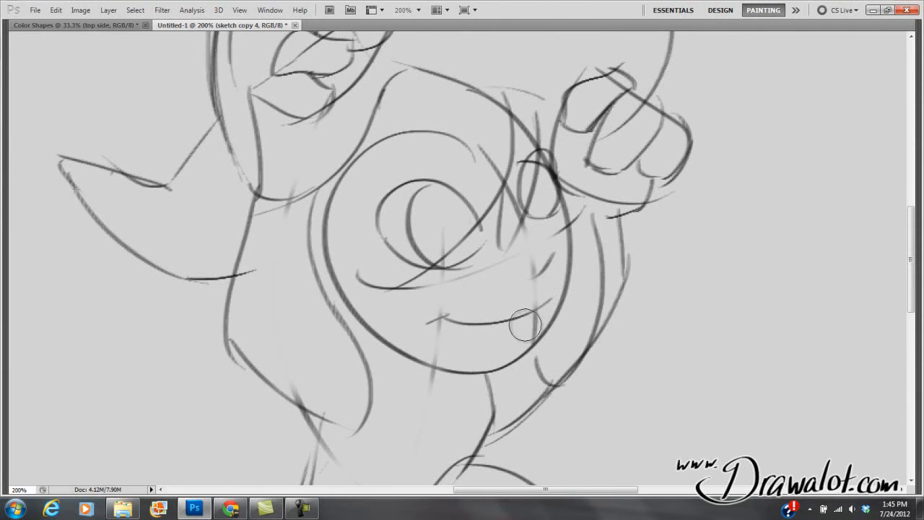
key("space")
left_click_drag(530, 226, 508, 289)
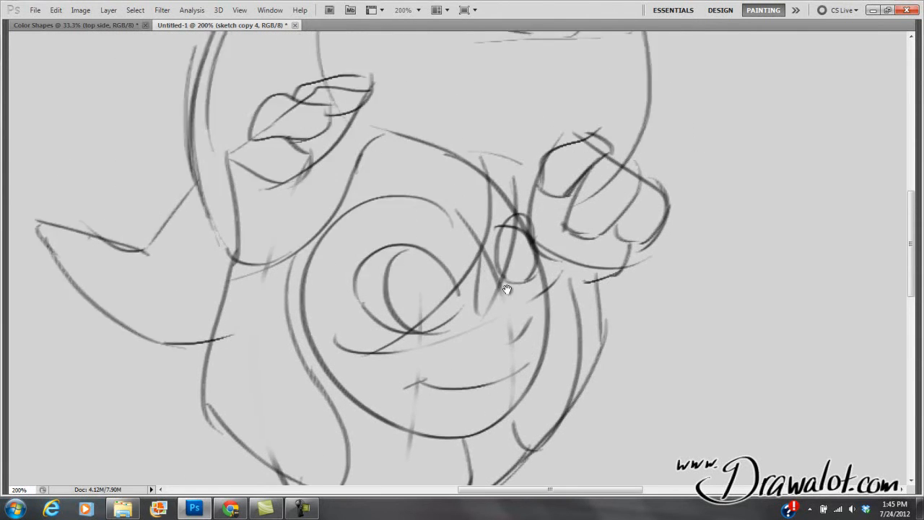
Step: Darken the nose stroke with the brush and erase the head circle's upper edge beneath the hat
mouse_move(480, 180)
left_mouse_down()
mouse_move(479, 267)
mouse_move(516, 149)
left_mouse_up()
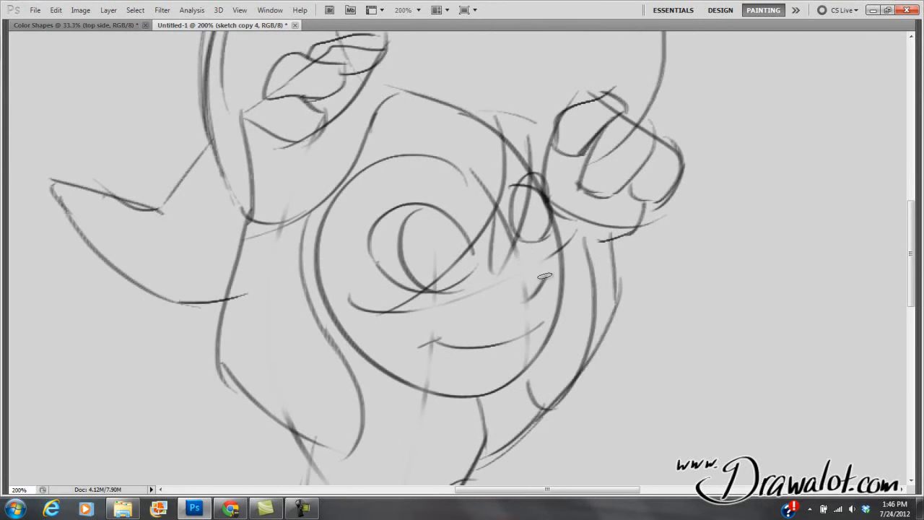
mouse_move(539, 209)
left_mouse_down()
mouse_move(489, 263)
mouse_move(498, 249)
left_mouse_up()
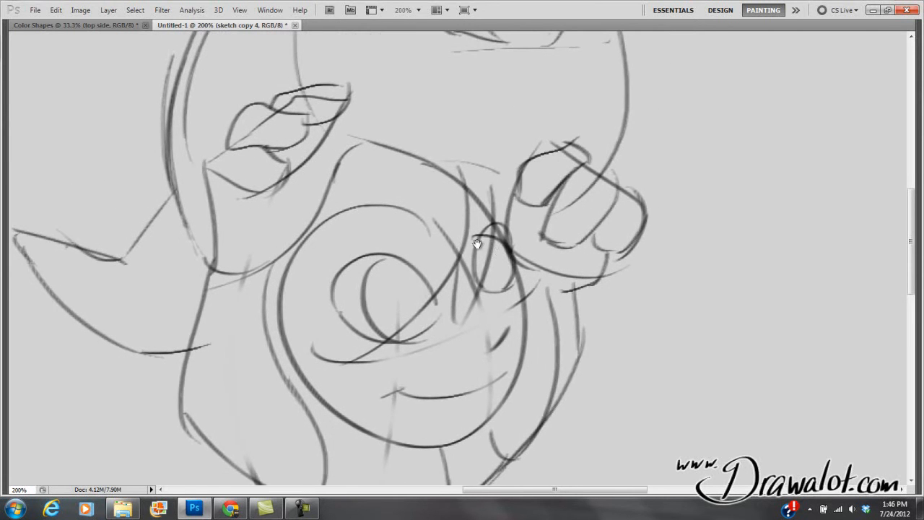
mouse_move(431, 213)
left_mouse_down()
mouse_move(472, 240)
mouse_move(427, 233)
mouse_move(415, 241)
left_mouse_up()
left_click_drag(467, 252, 485, 271)
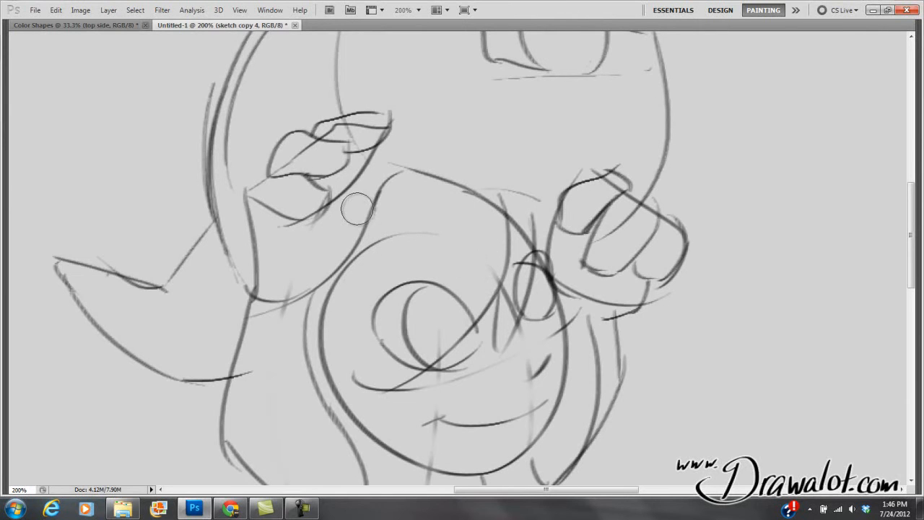
Step: Brush a thick contour along the inner edge of the raised arm beside the character's head
key("b")
mouse_move(416, 176)
left_mouse_down()
mouse_move(390, 170)
mouse_move(365, 194)
mouse_move(355, 192)
mouse_move(361, 182)
mouse_move(395, 172)
mouse_move(415, 181)
mouse_move(367, 249)
mouse_move(317, 286)
mouse_move(374, 240)
mouse_move(359, 258)
mouse_move(393, 202)
mouse_move(383, 204)
mouse_move(375, 190)
mouse_move(346, 238)
left_mouse_up()
key("e")
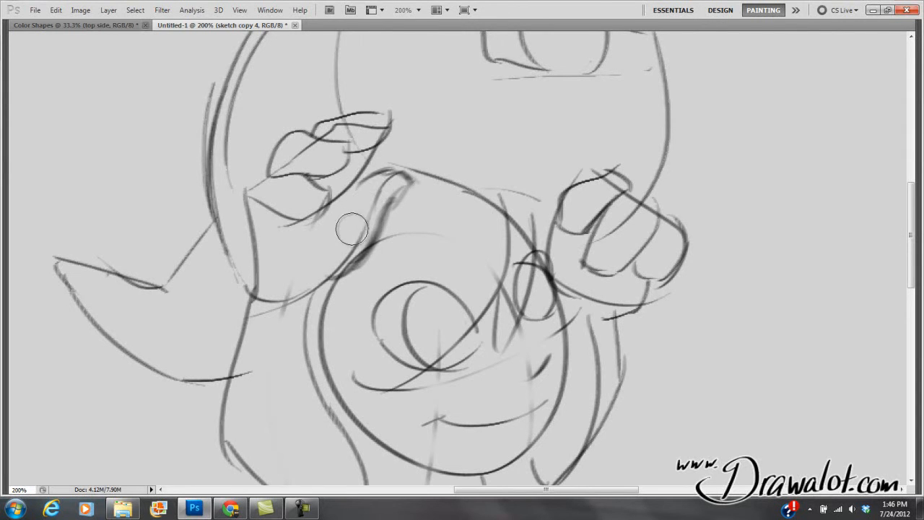
key("z")
left_click(430, 249, "alt")
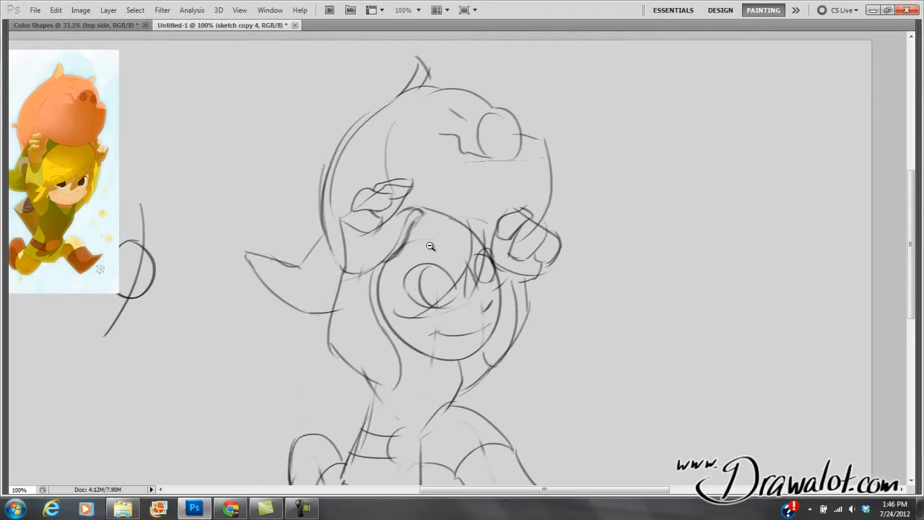
left_click(429, 247, "alt")
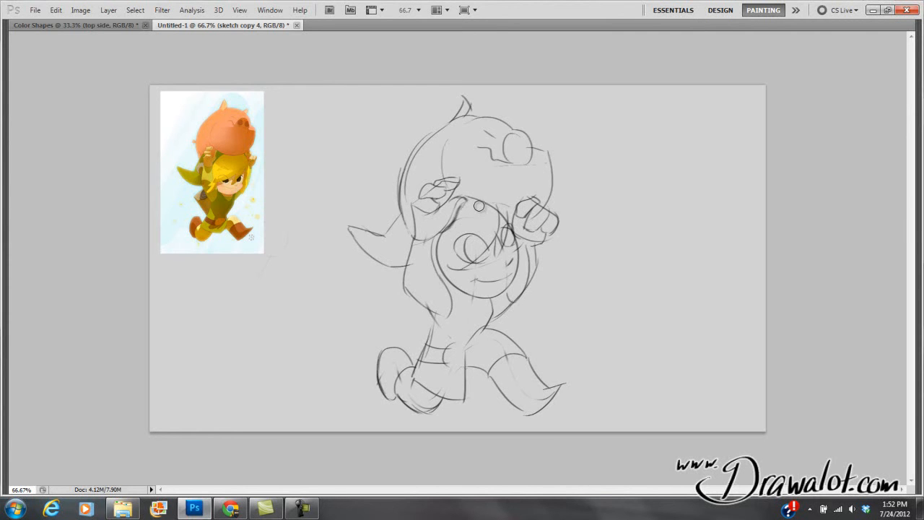
Step: Show the hidden panels and set the image resolution to 300 pixels/inch with resampling on
key("Tab")
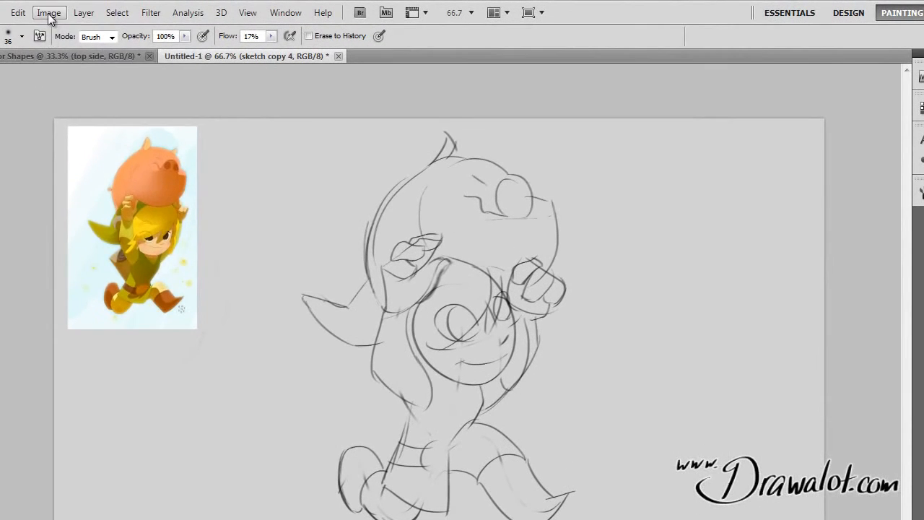
left_click(80, 10)
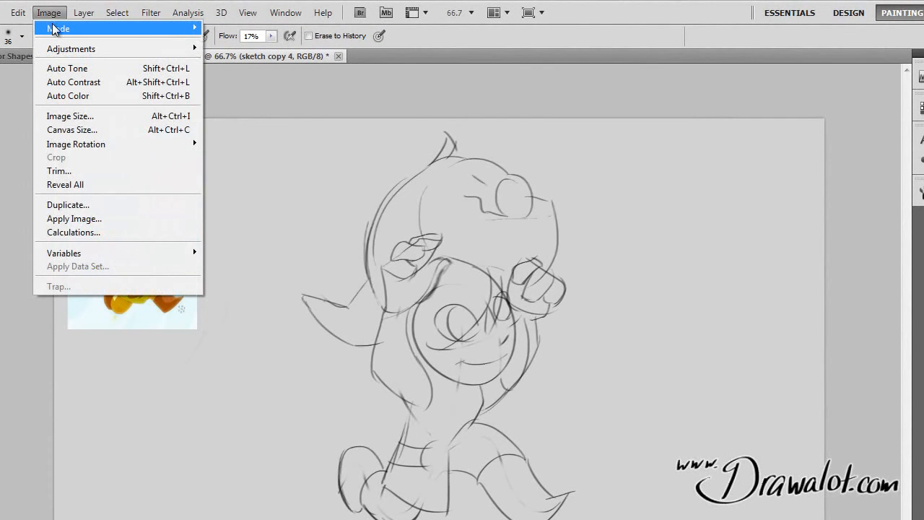
left_click(52, 17)
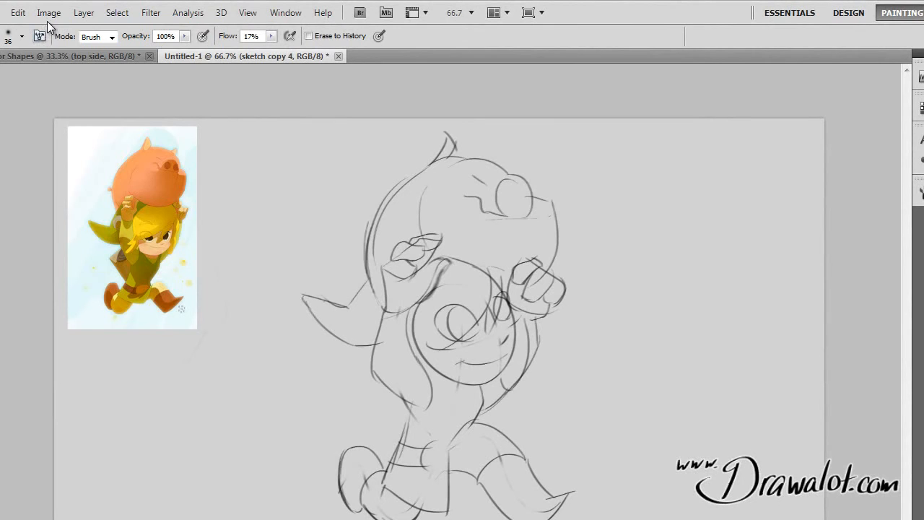
left_click(49, 18)
left_click(65, 116)
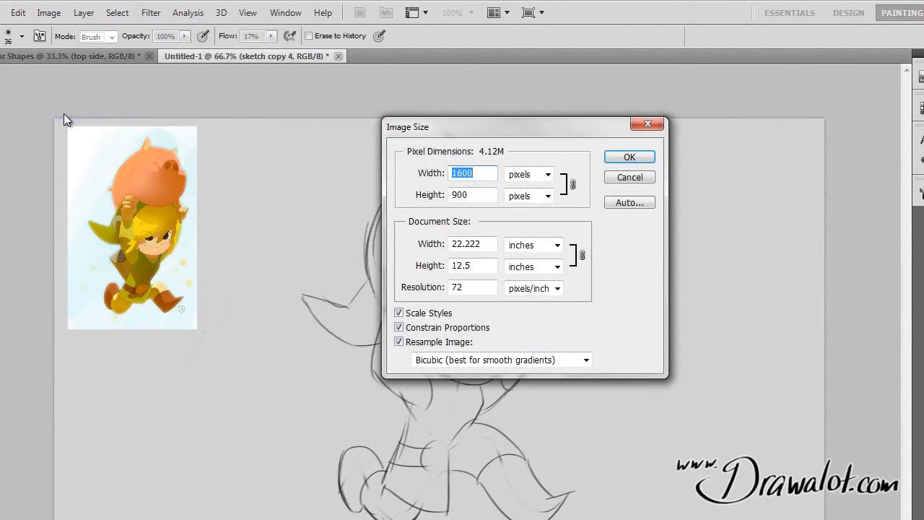
left_click(474, 287)
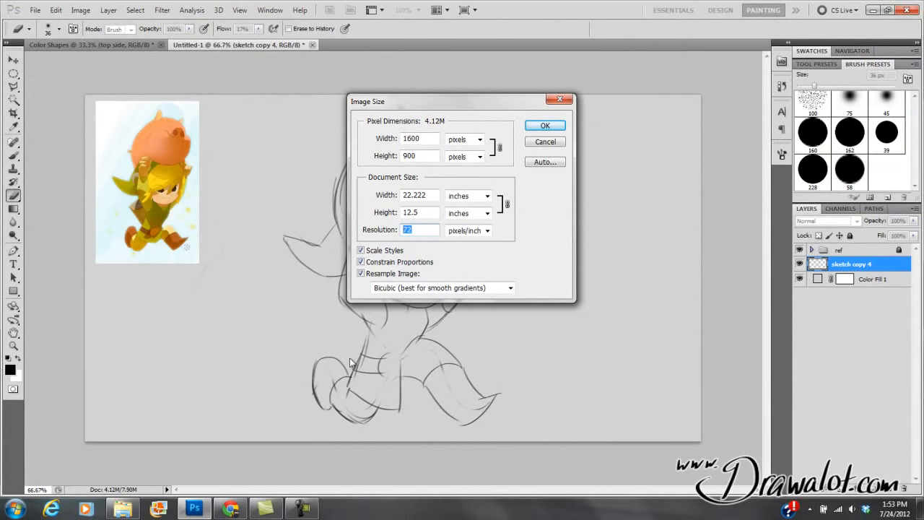
type("300")
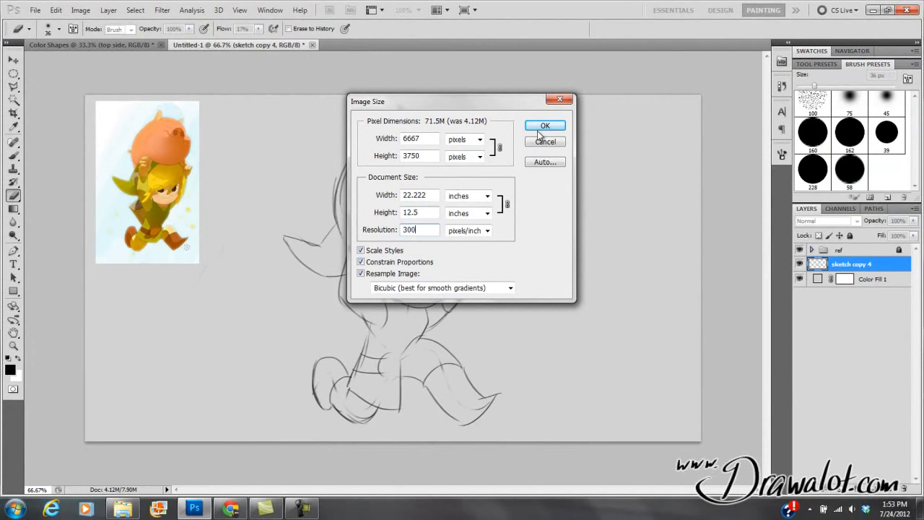
left_click(542, 127)
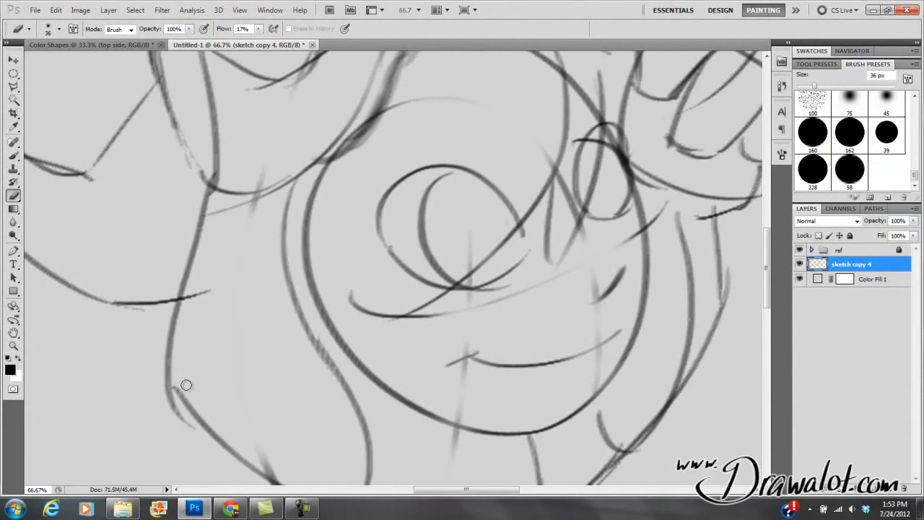
Step: Examine the pixel dimensions, resolution and Constrain Proportions option in the Image Size settings
left_click(380, 249)
left_click(383, 233)
left_click(412, 171)
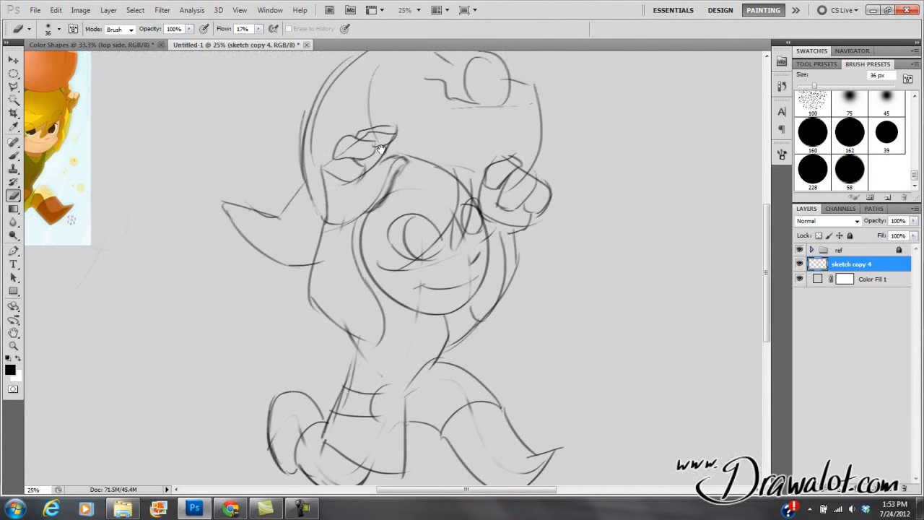
mouse_move(381, 274)
left_mouse_down()
mouse_move(379, 260)
mouse_move(355, 293)
mouse_move(357, 309)
mouse_move(369, 221)
mouse_move(387, 207)
mouse_move(377, 221)
mouse_move(363, 213)
left_mouse_up()
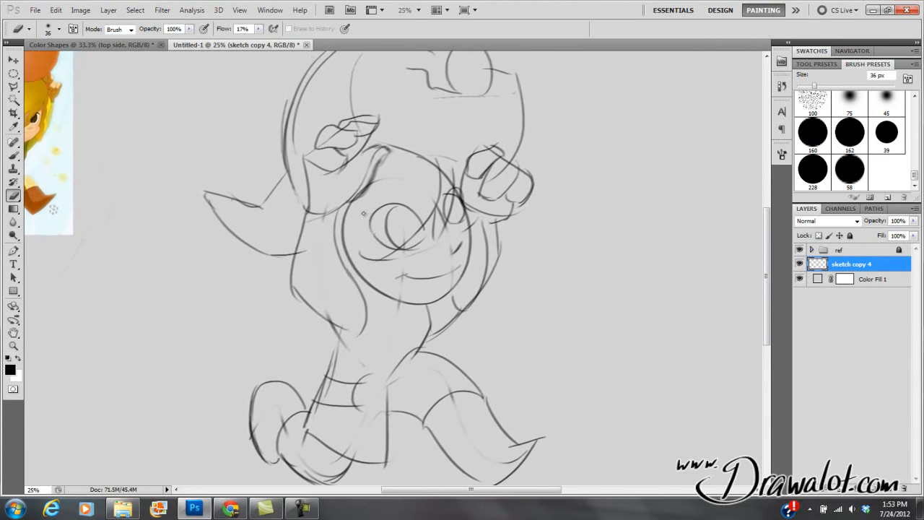
left_click(81, 11)
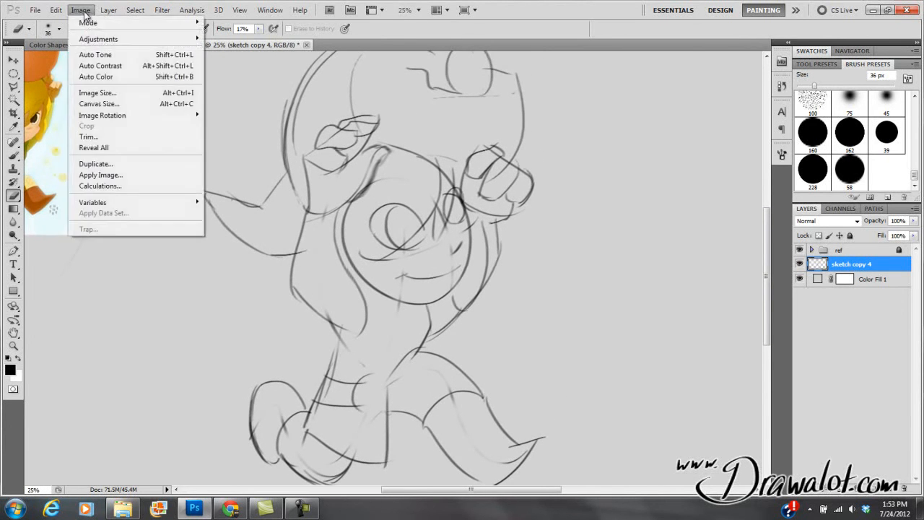
left_click(101, 93)
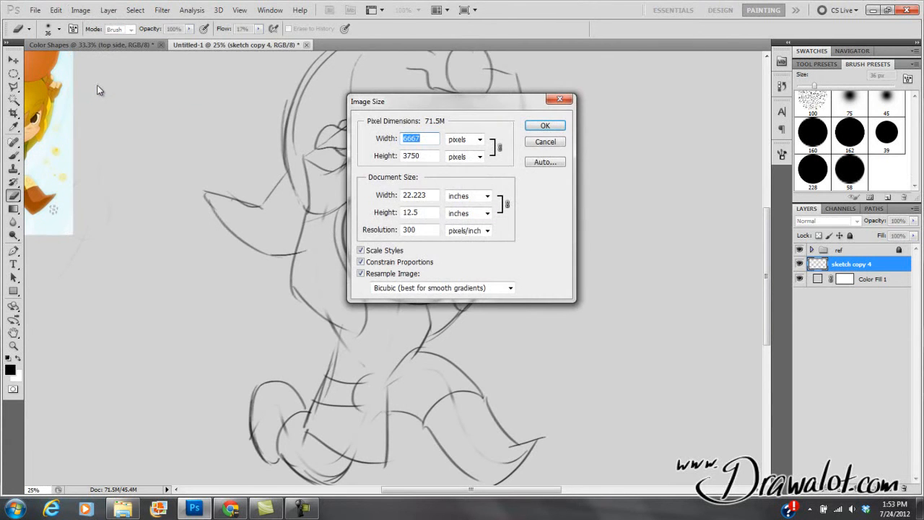
double_click(419, 229)
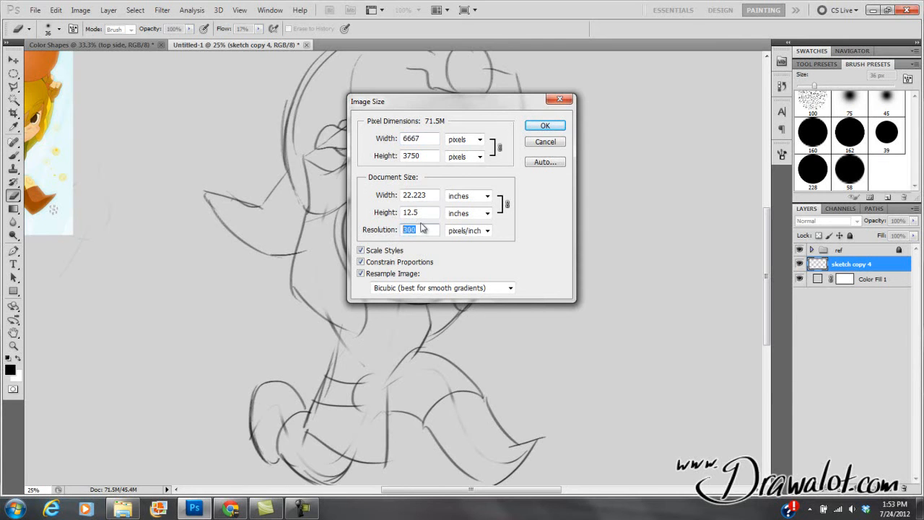
left_click_drag(425, 138, 400, 159)
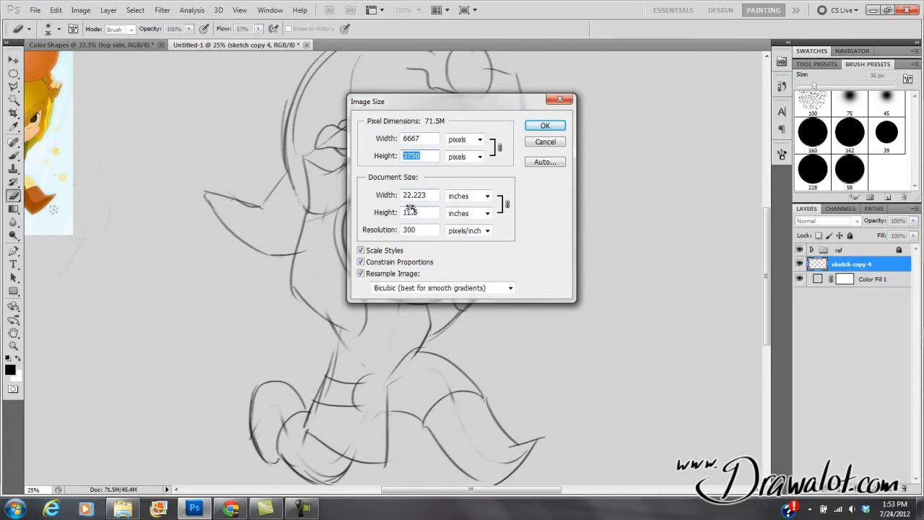
left_click(361, 263)
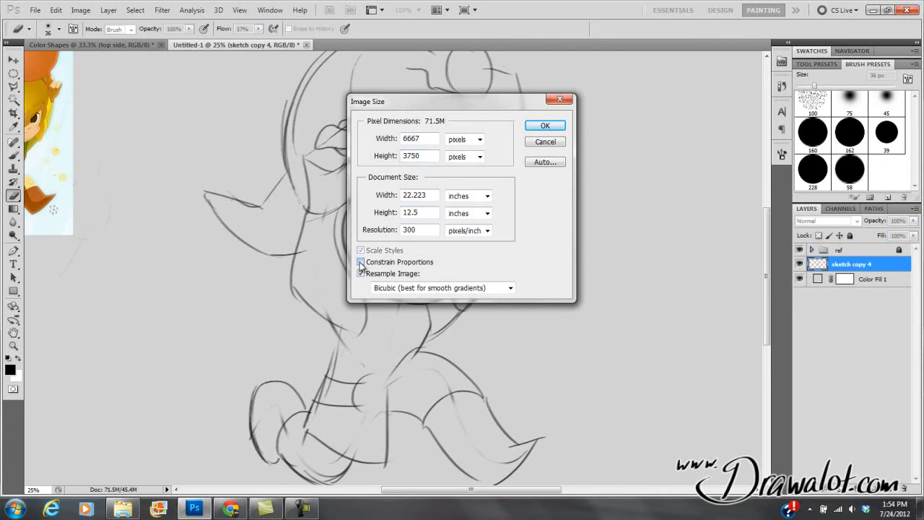
left_click(361, 262)
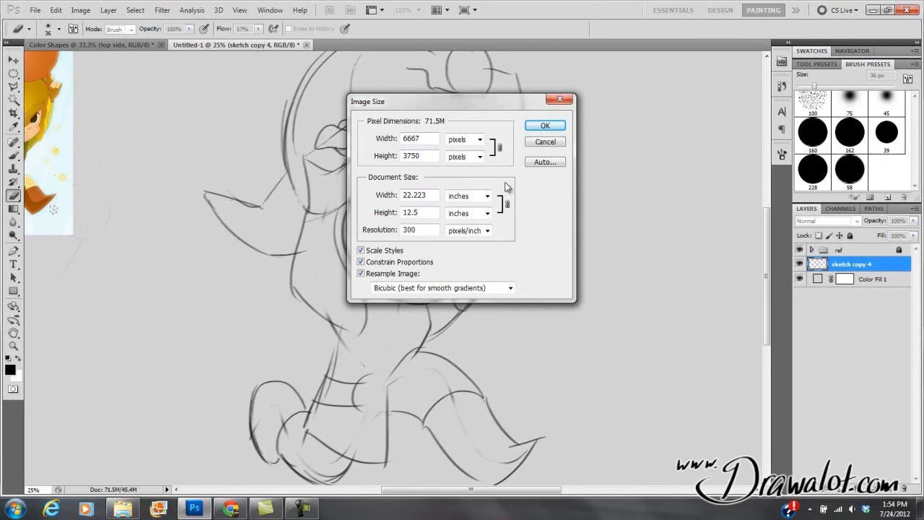
left_click(498, 152)
left_click(362, 263)
left_click(362, 262)
left_click(544, 126)
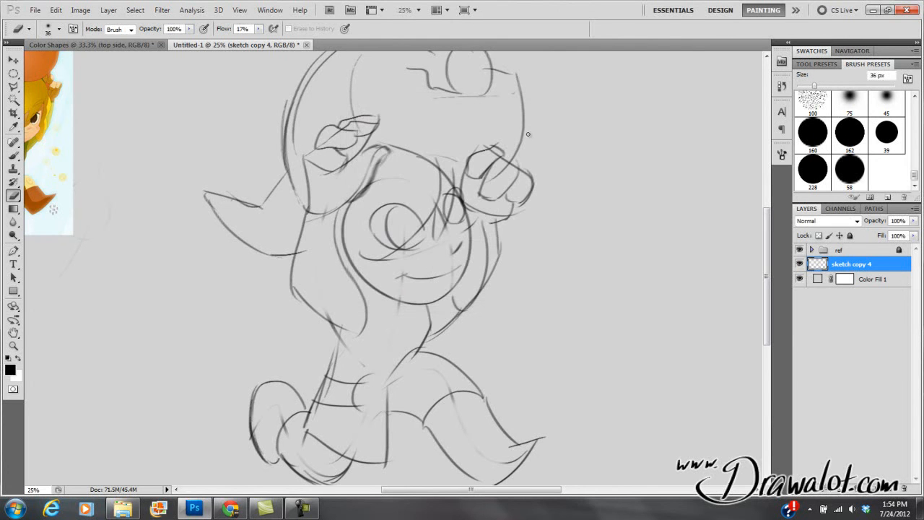
Step: Extend the canvas upward by setting its height to 18 inches with the anchor at bottom centre
key("ctrl+minus")
key("ctrl+minus")
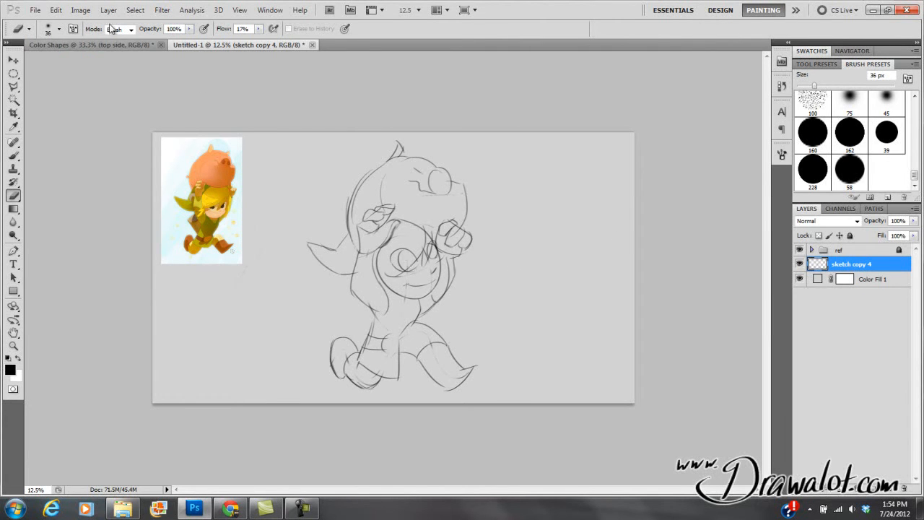
left_click(80, 10)
left_click(93, 104)
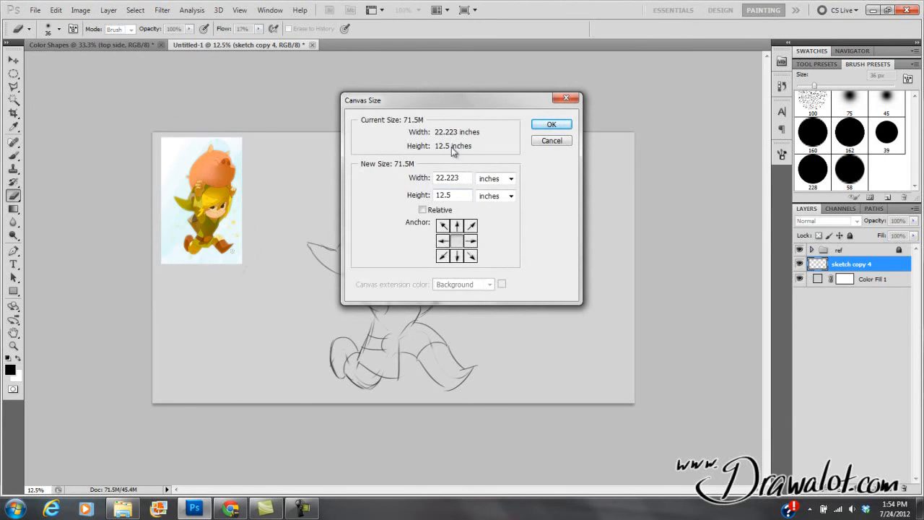
left_click_drag(465, 178, 426, 180)
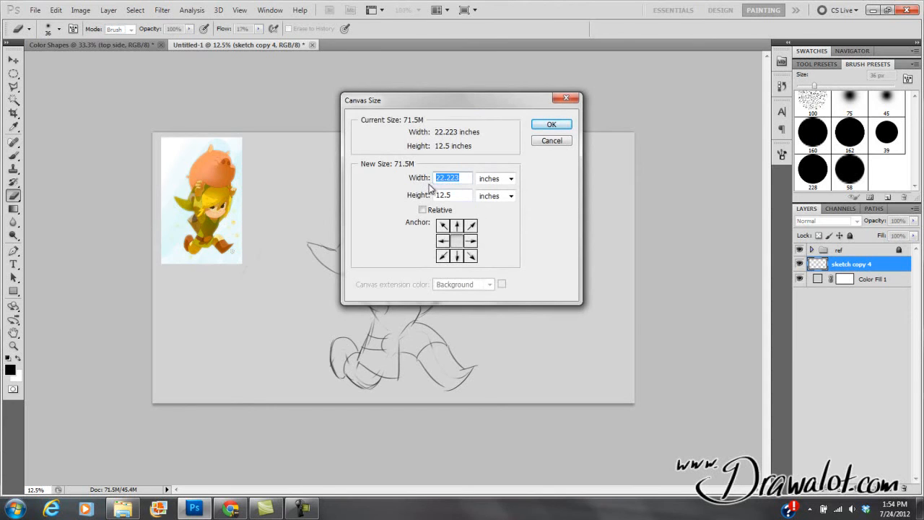
left_click(457, 256)
left_click(458, 228)
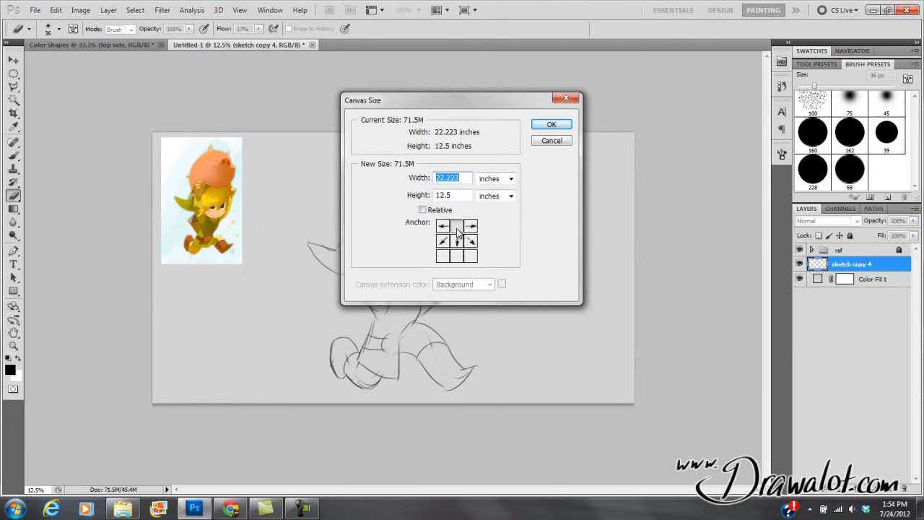
left_click(456, 257)
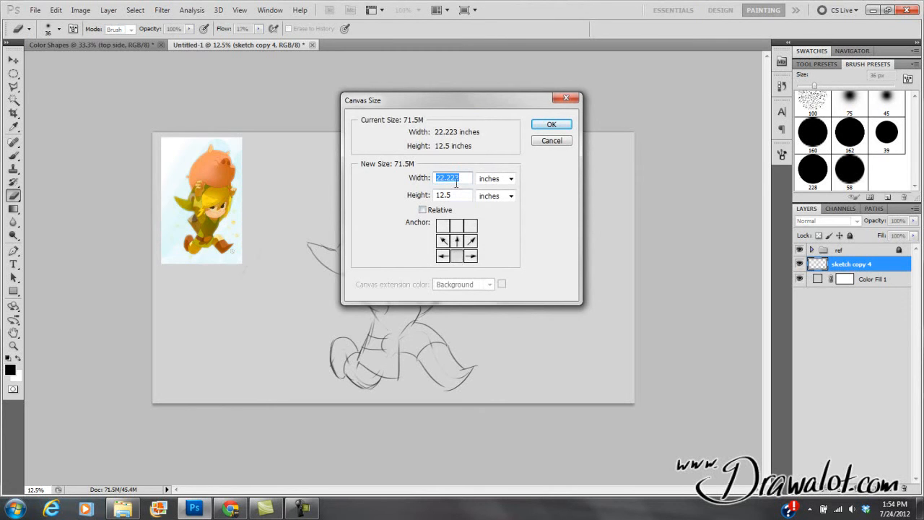
left_click_drag(454, 195, 429, 196)
type("18")
left_click(551, 125)
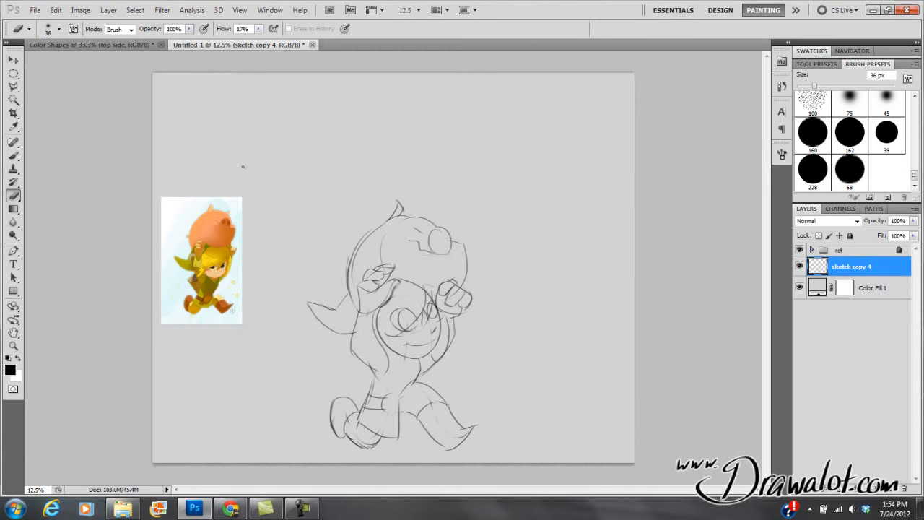
Step: Review the document's dimensions in the Canvas Size settings
left_click(80, 10)
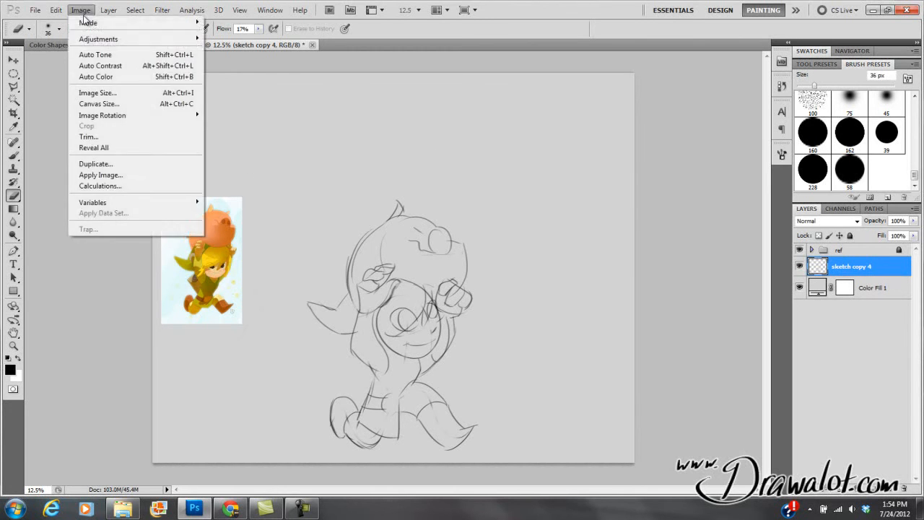
left_click(101, 106)
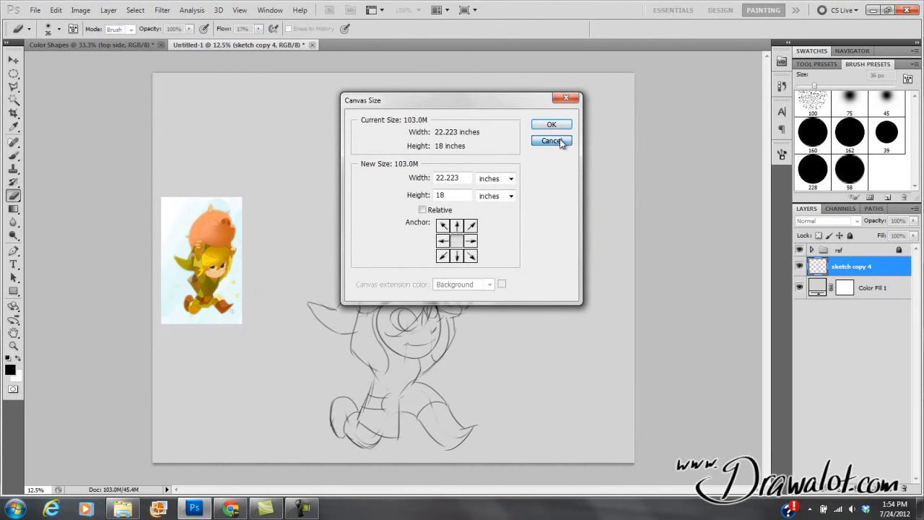
left_click(553, 141)
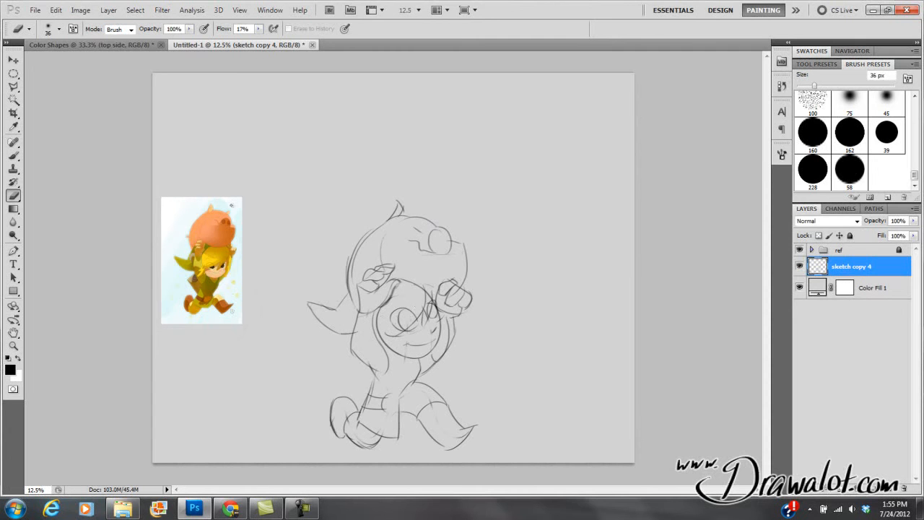
left_click(13, 114)
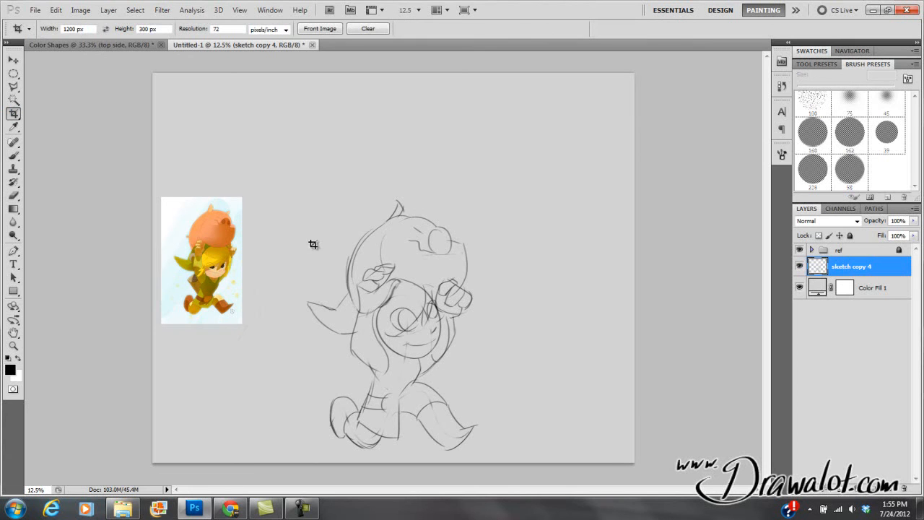
left_click_drag(325, 254, 480, 377)
right_click(452, 290)
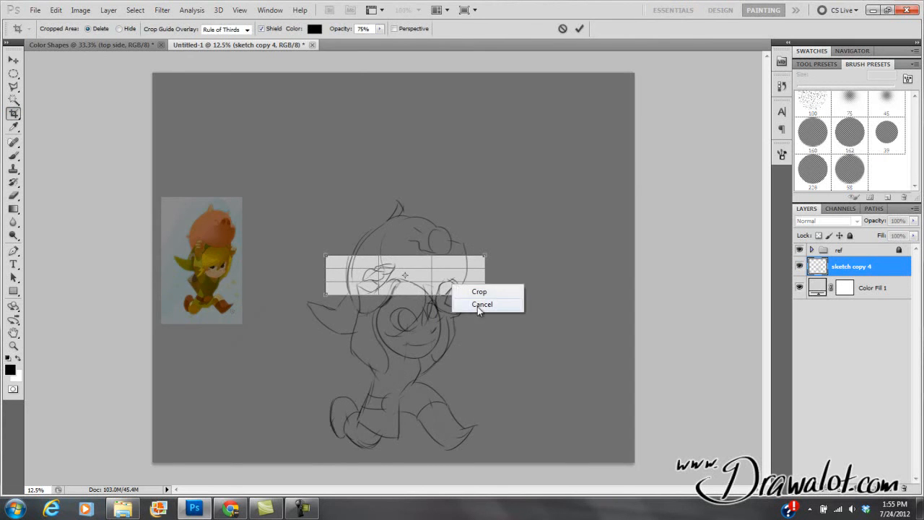
left_click(478, 303)
Step: Clear the Crop tool's fixed width, height and resolution values
left_click(79, 30)
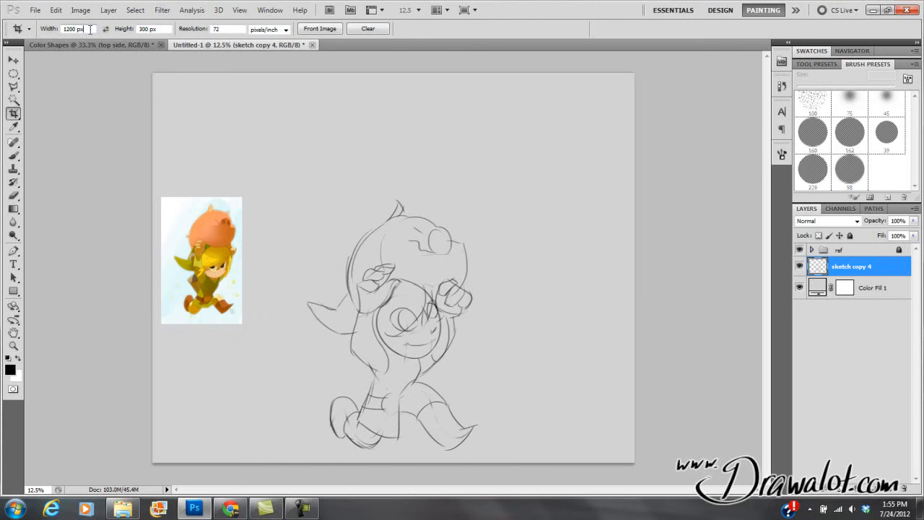
key("BackSpace")
left_click(155, 29)
key("BackSpace")
left_click(227, 29)
type("3")
Step: Crop the canvas freely around the character's face and raised hands
left_click_drag(337, 254, 472, 369)
right_click(419, 304)
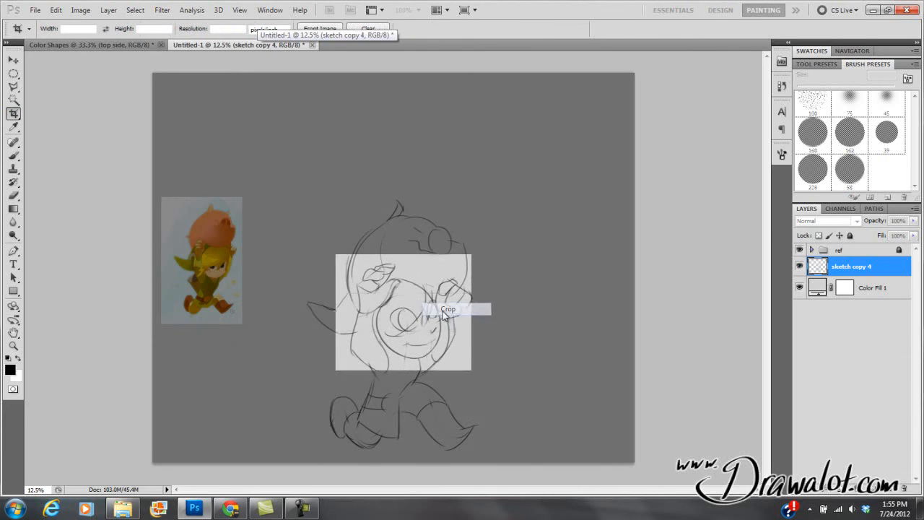
left_click(438, 311)
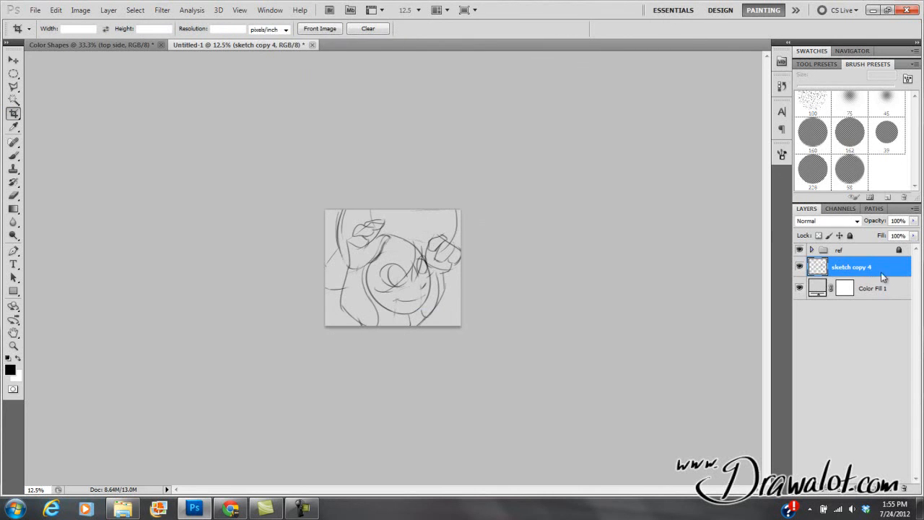
Step: Try moving the sketch layer within the cropped canvas, and undo both the move and the crop
key("v")
mouse_move(409, 307)
left_mouse_down()
mouse_move(405, 217)
mouse_move(412, 275)
mouse_move(455, 289)
mouse_move(342, 331)
mouse_move(401, 282)
mouse_move(406, 264)
left_mouse_up()
key("ctrl+alt+z")
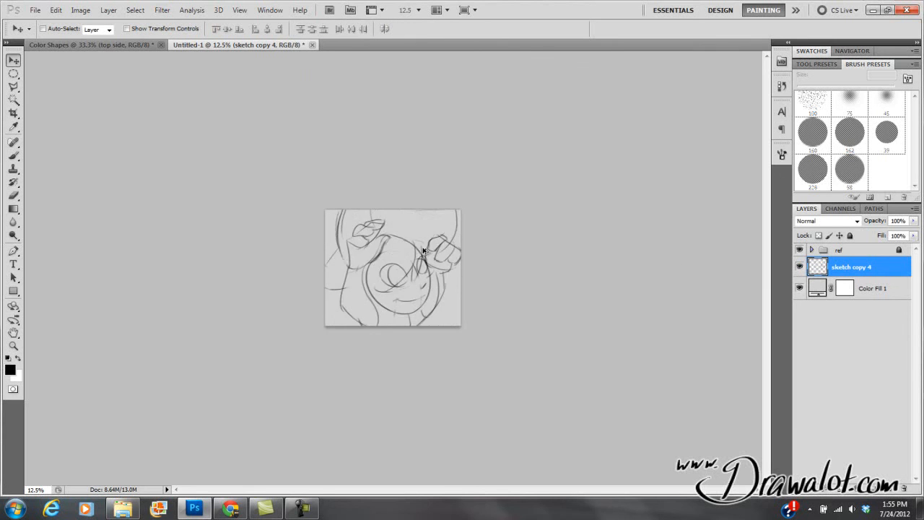
key("ctrl+alt+z")
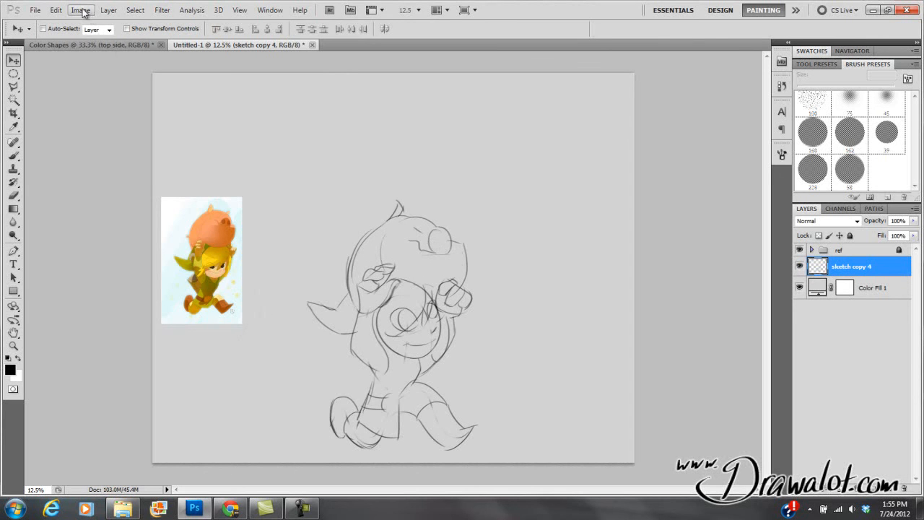
Step: Reduce the canvas size to 5 by 5 inches, anchored at the bottom centre, and accept the clipping
left_click(80, 10)
left_click(89, 104)
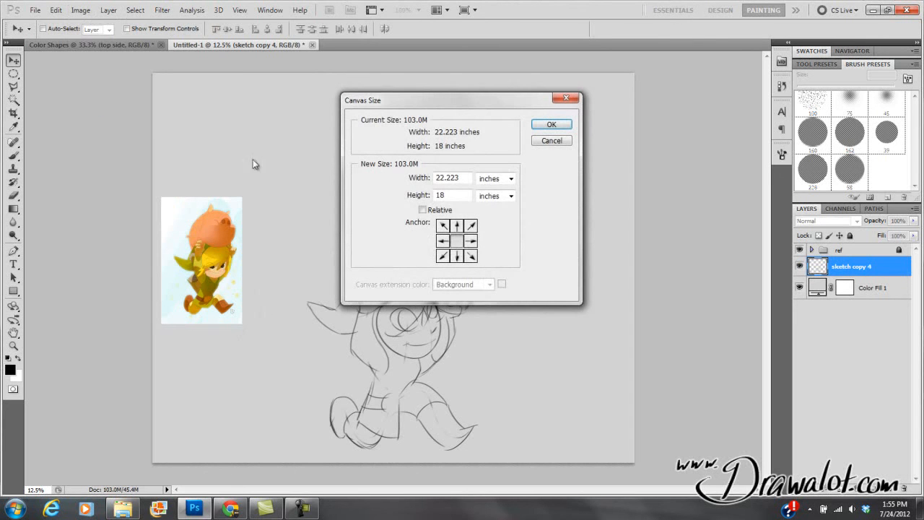
left_click_drag(467, 178, 434, 195)
type("55")
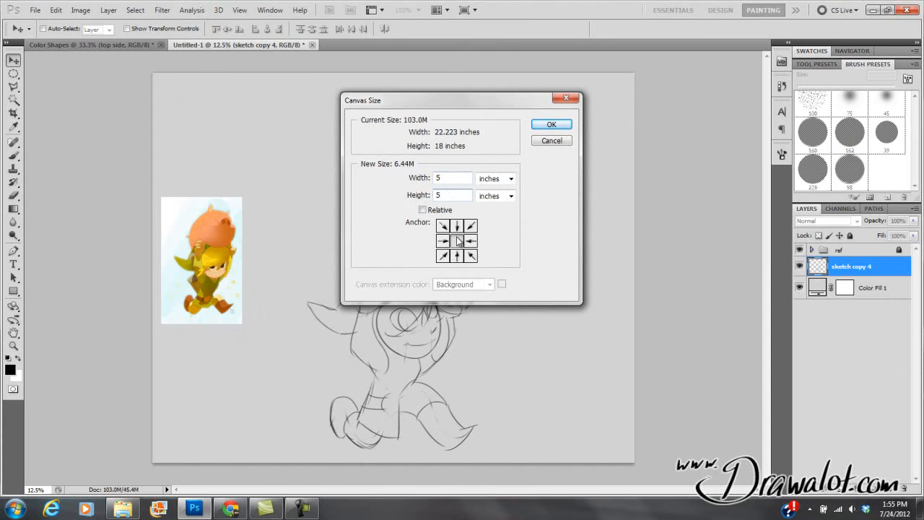
left_click(457, 255)
left_click(553, 129)
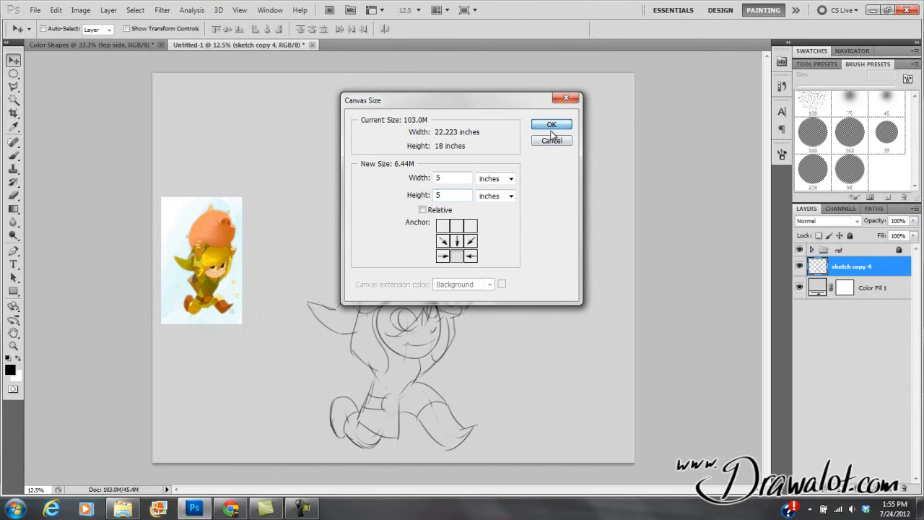
left_click(433, 193)
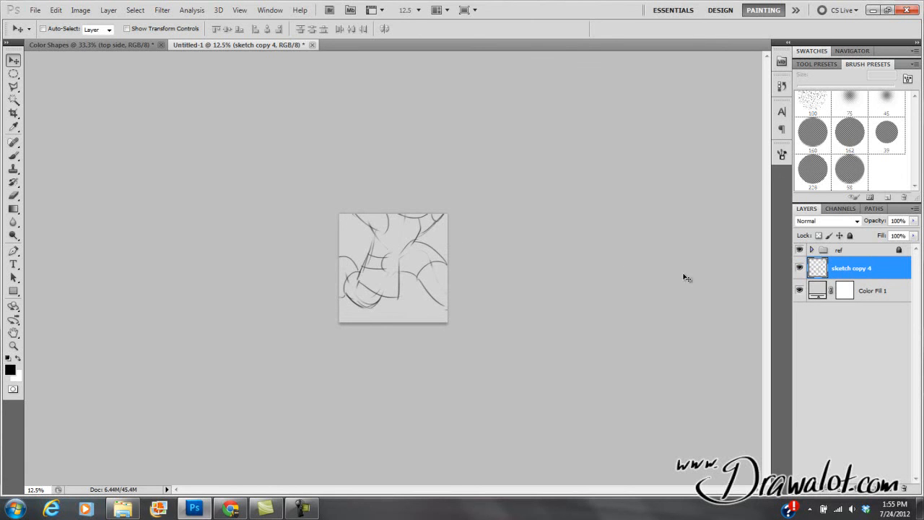
Step: Move the sketch layer down so the character's face sits in the middle of the small canvas
left_click_drag(406, 250, 405, 293)
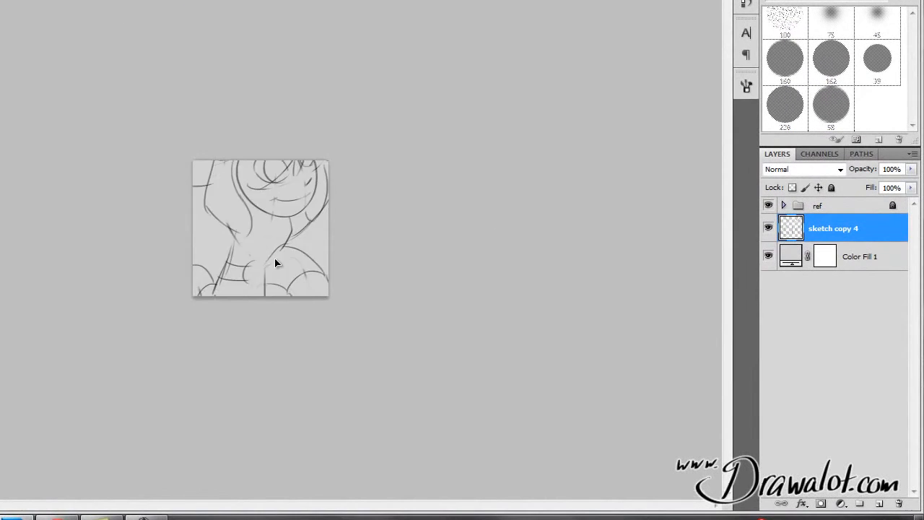
mouse_move(275, 263)
left_mouse_down()
mouse_move(281, 358)
mouse_move(272, 155)
mouse_move(313, 113)
mouse_move(270, 144)
mouse_move(278, 156)
mouse_move(266, 213)
mouse_move(245, 202)
mouse_move(275, 217)
mouse_move(293, 192)
mouse_move(258, 108)
mouse_move(274, 200)
mouse_move(311, 213)
mouse_move(264, 166)
mouse_move(296, 176)
mouse_move(241, 241)
mouse_move(305, 175)
mouse_move(265, 136)
mouse_move(184, 166)
mouse_move(182, 198)
mouse_move(240, 152)
mouse_move(231, 281)
mouse_move(217, 255)
mouse_move(233, 243)
left_mouse_up()
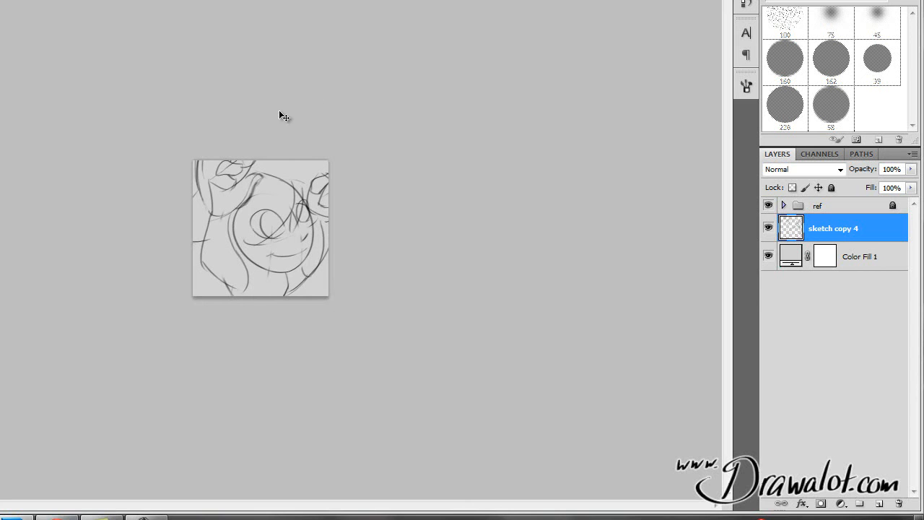
key("z")
left_click(273, 209)
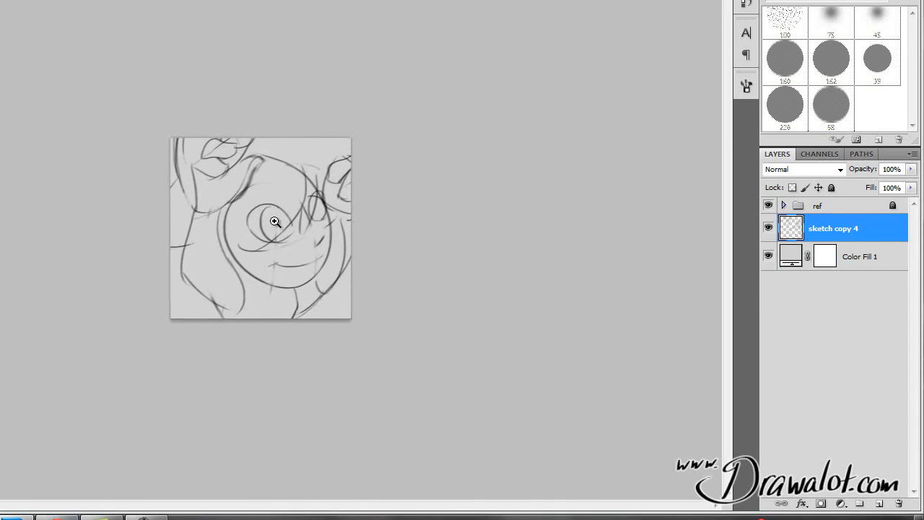
left_click(274, 202)
left_click(271, 206)
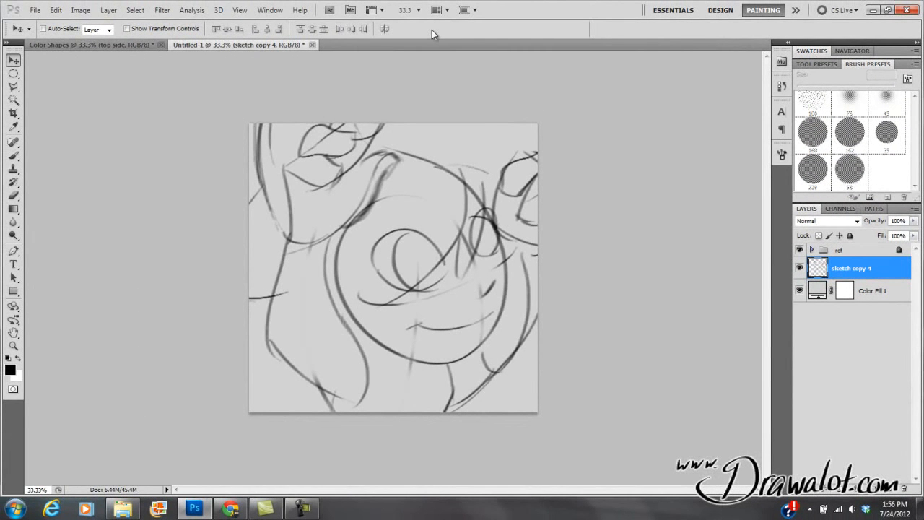
Step: Review the document's dimensions and resolution in the Image Size and Canvas Size settings without changing them
key("ctrl+alt+i")
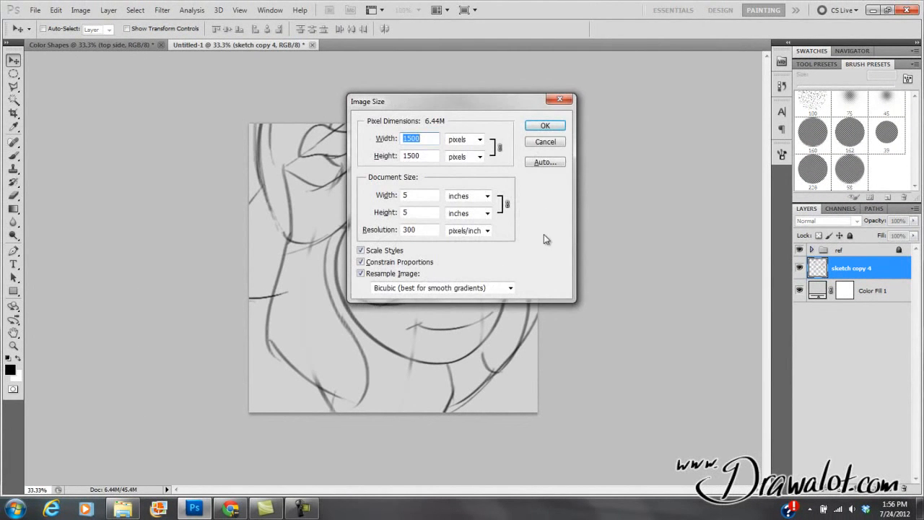
left_click(546, 142)
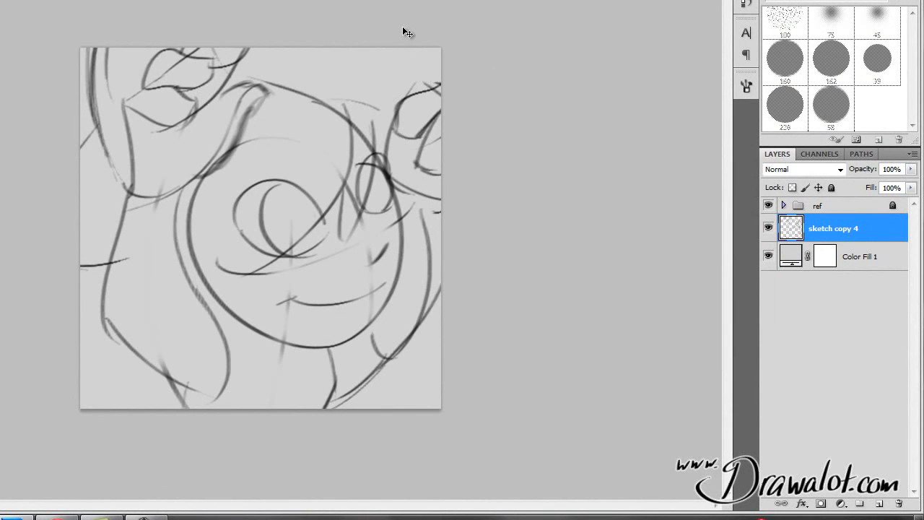
key("ctrl+alt+c")
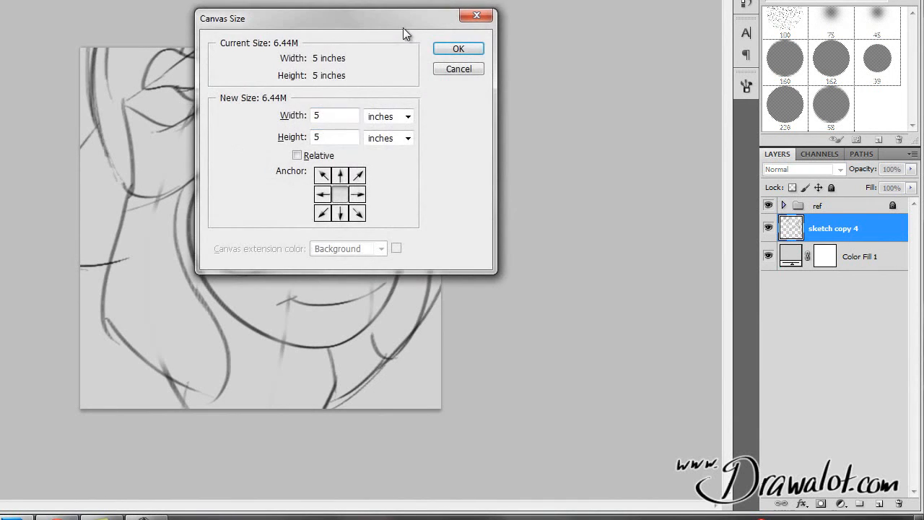
left_click(455, 67)
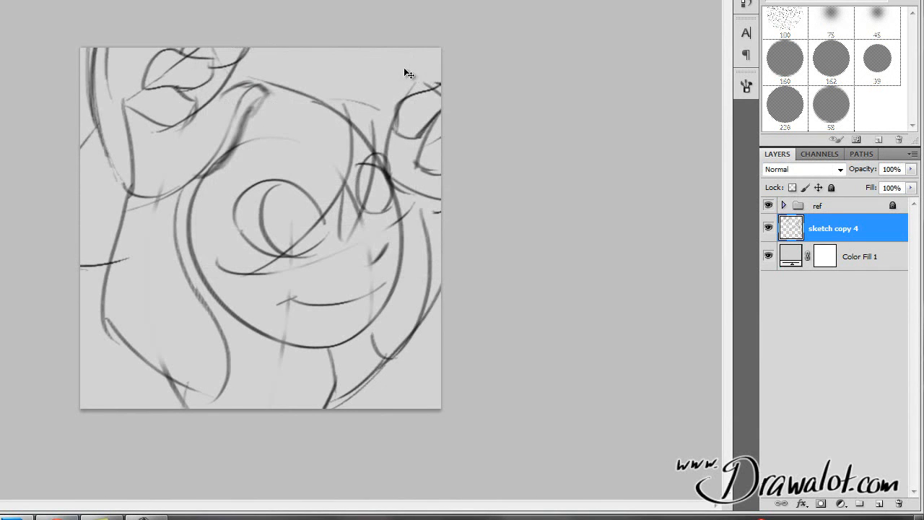